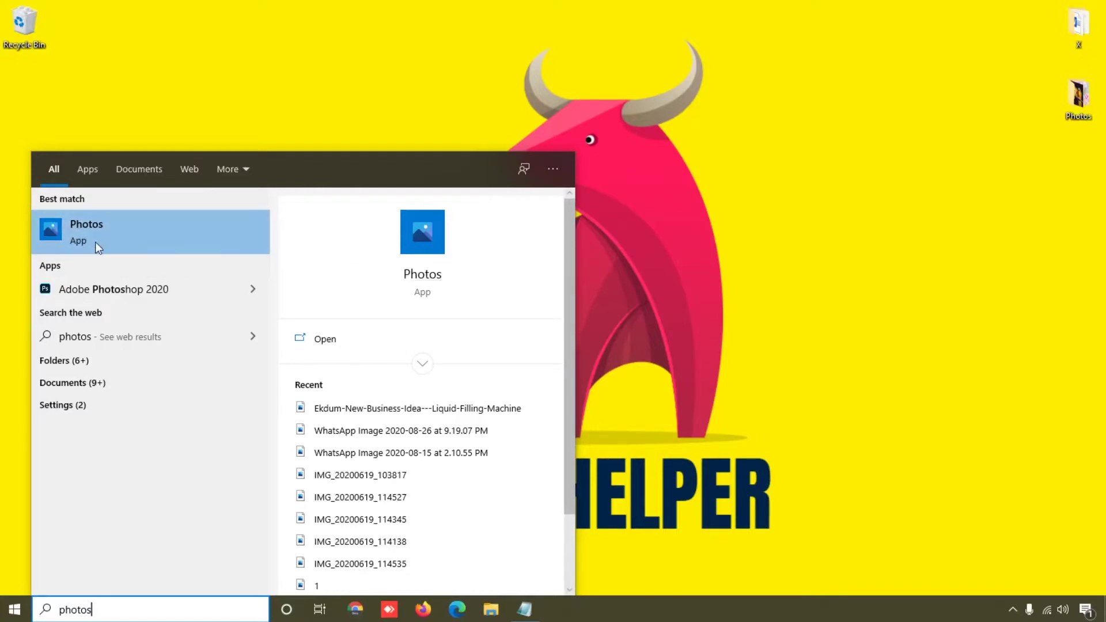
- Open the Photos app and start creating a new album
left_click(95, 242)
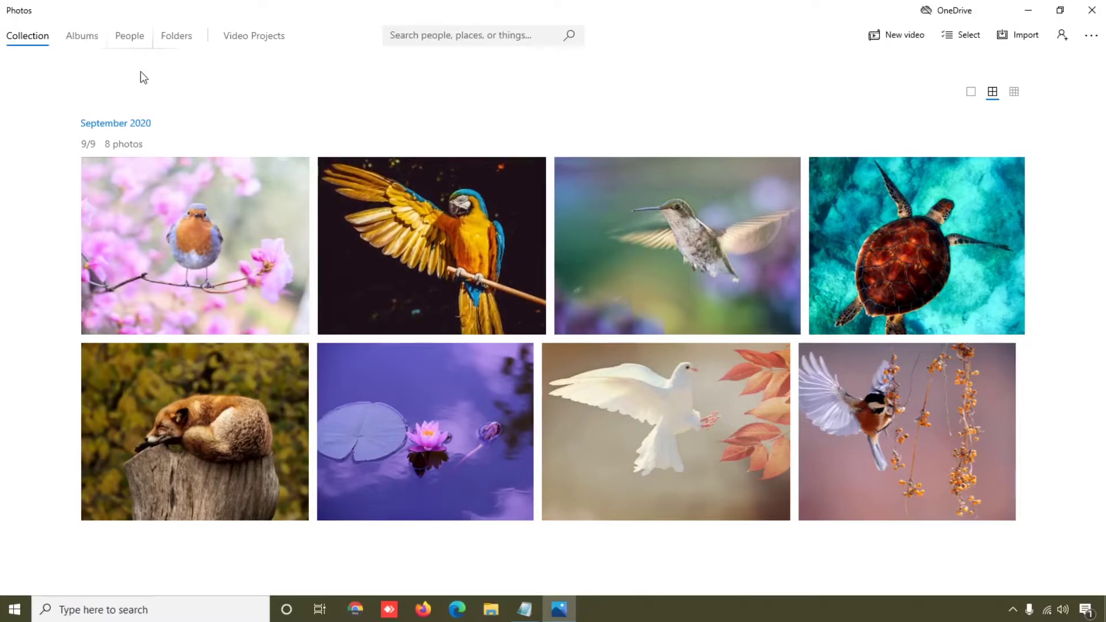
left_click(84, 43)
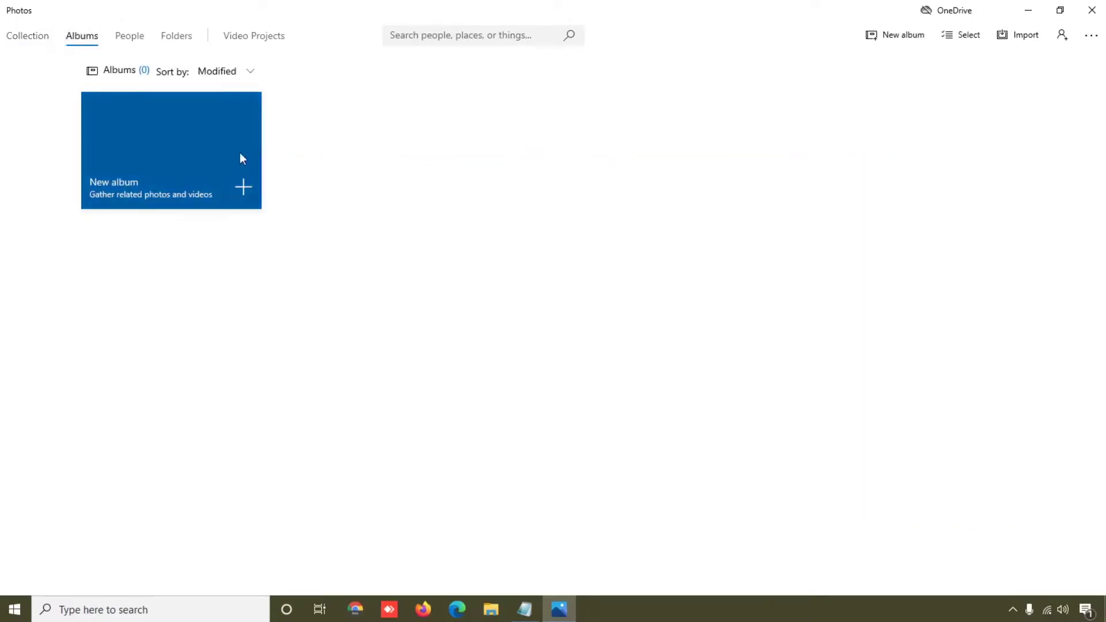
left_click(242, 190)
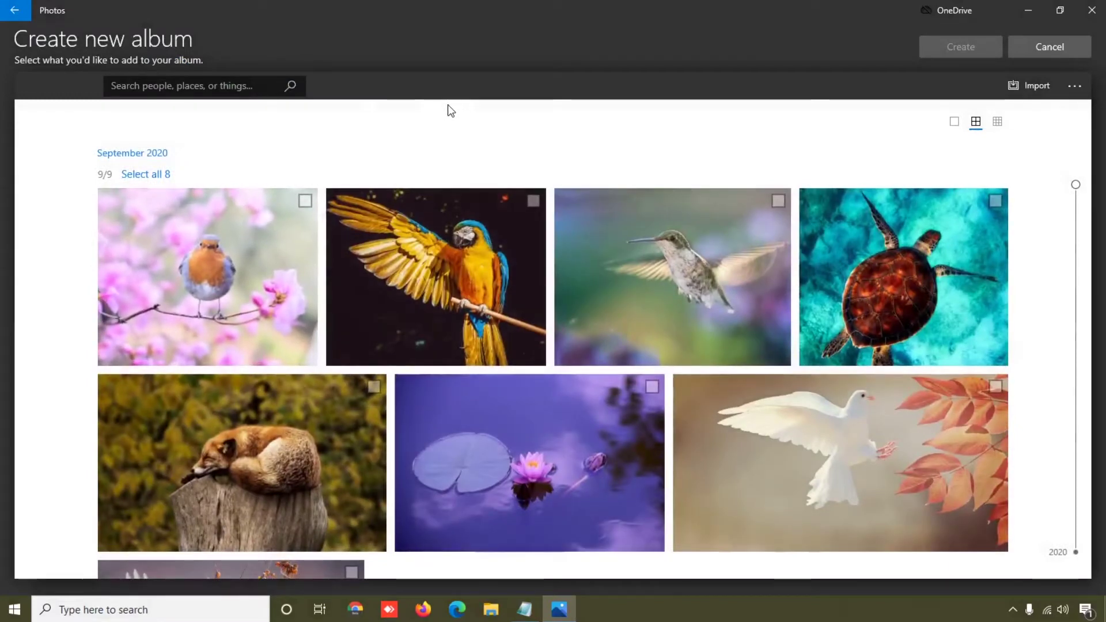
scroll(983, 251, "down", 3)
scroll(1049, 279, "up", 4)
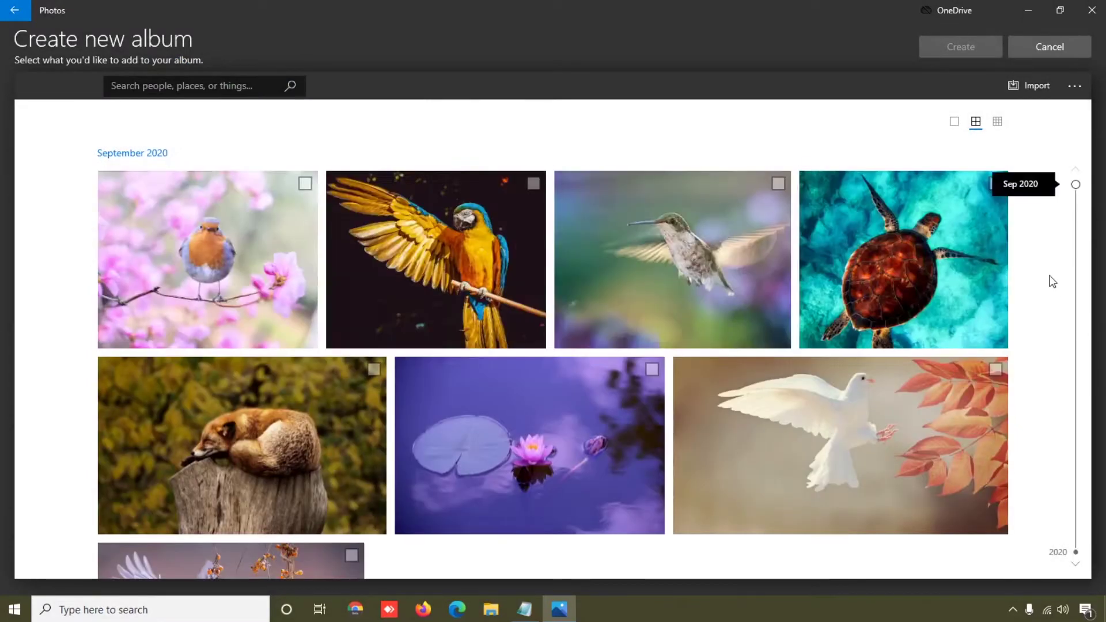
- Import the Photos folder from the Desktop into the picture collection
left_click(1035, 87)
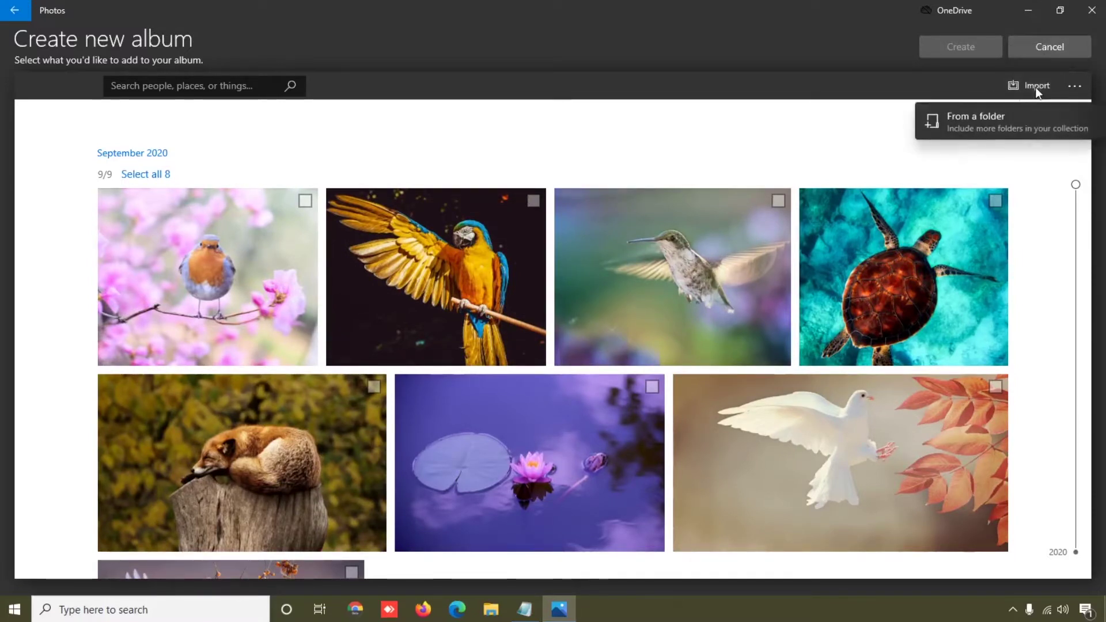
left_click(980, 123)
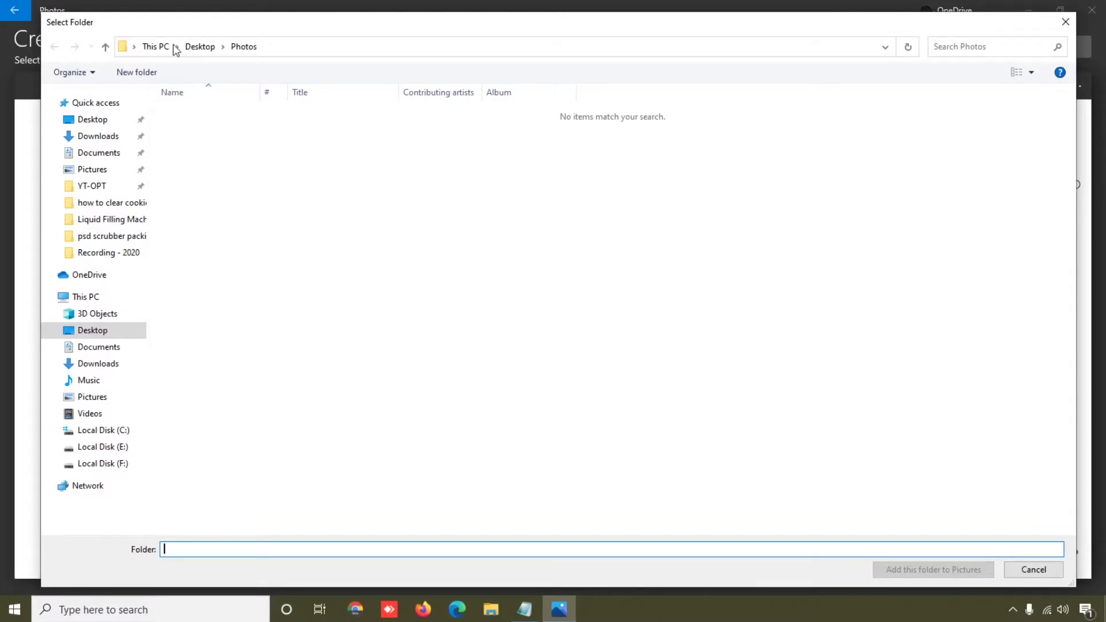
left_click(192, 49)
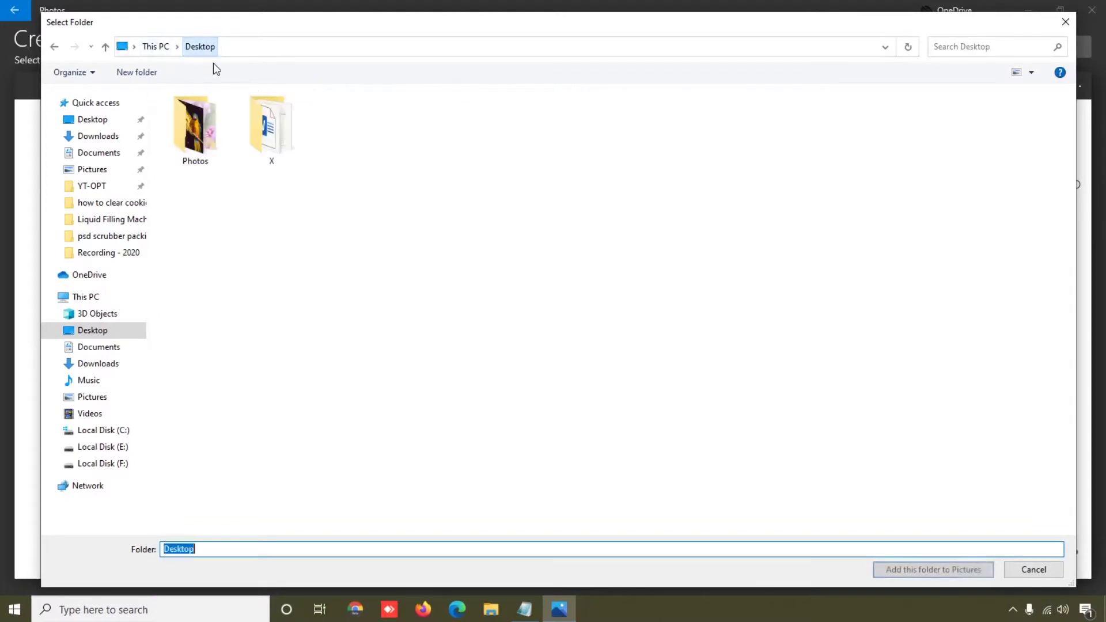
double_click(208, 123)
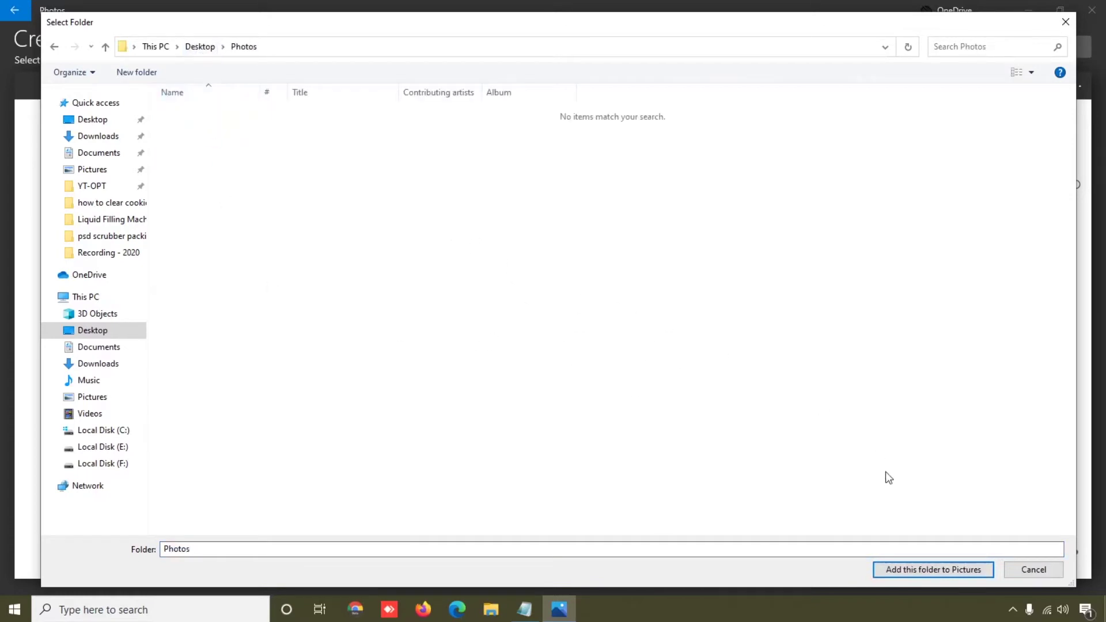
left_click(922, 569)
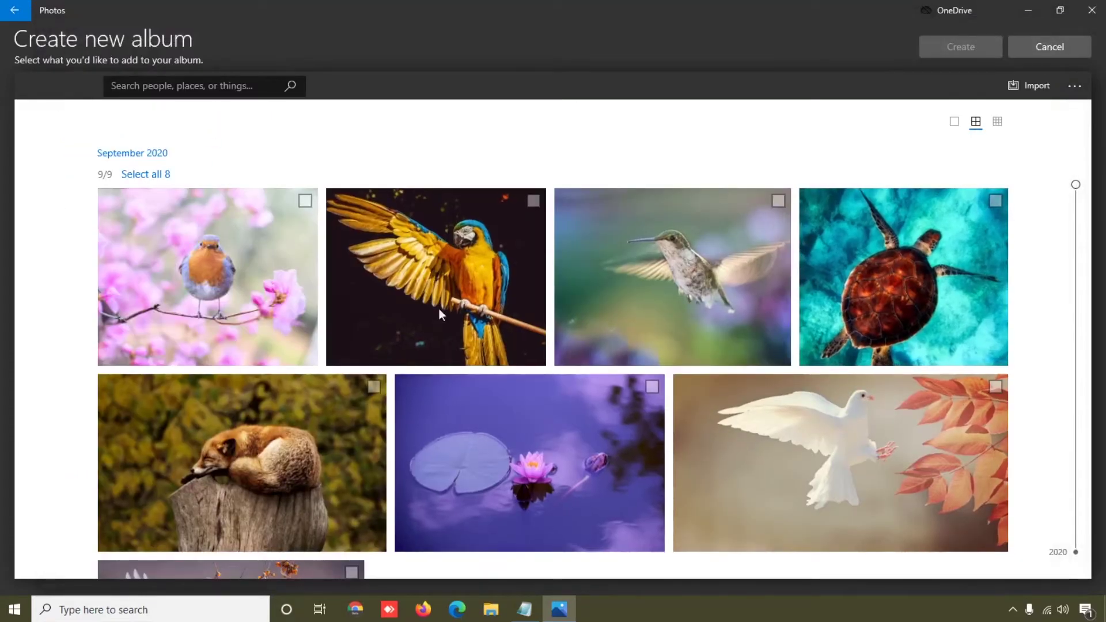
- Select all 8 photos from September 2020 and create the album with them
scroll(858, 519, "down", 2)
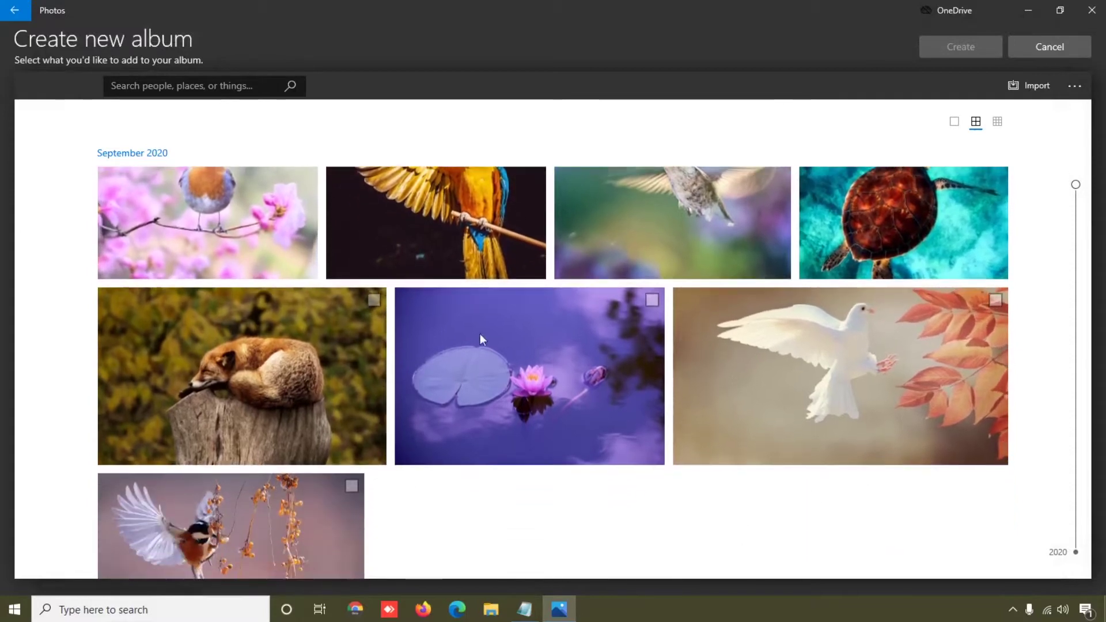
scroll(587, 359, "up", 2)
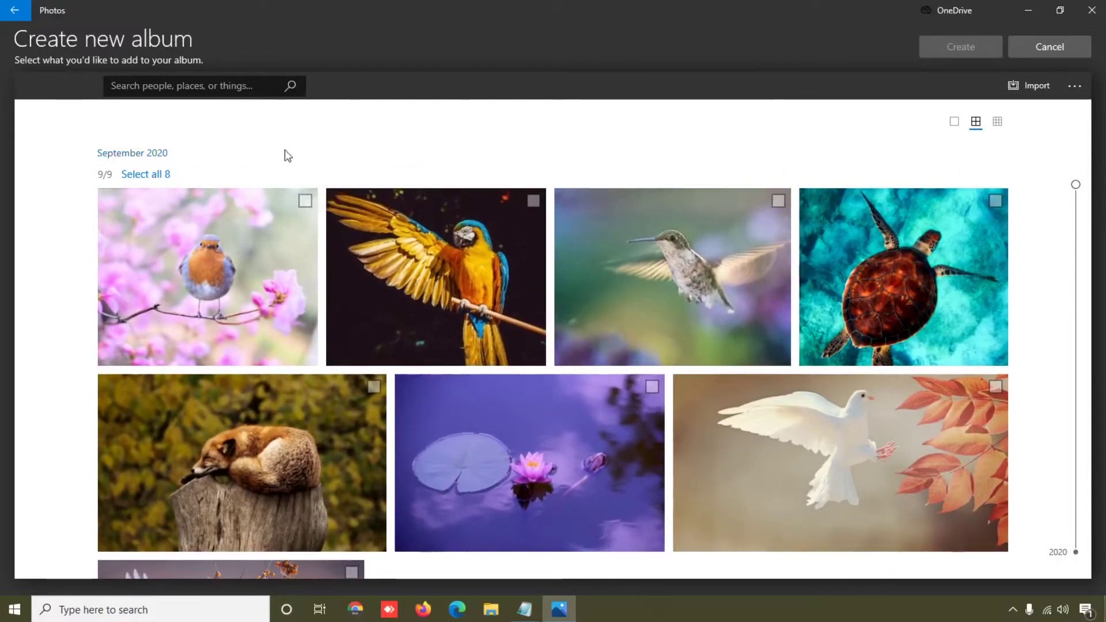
left_click(144, 174)
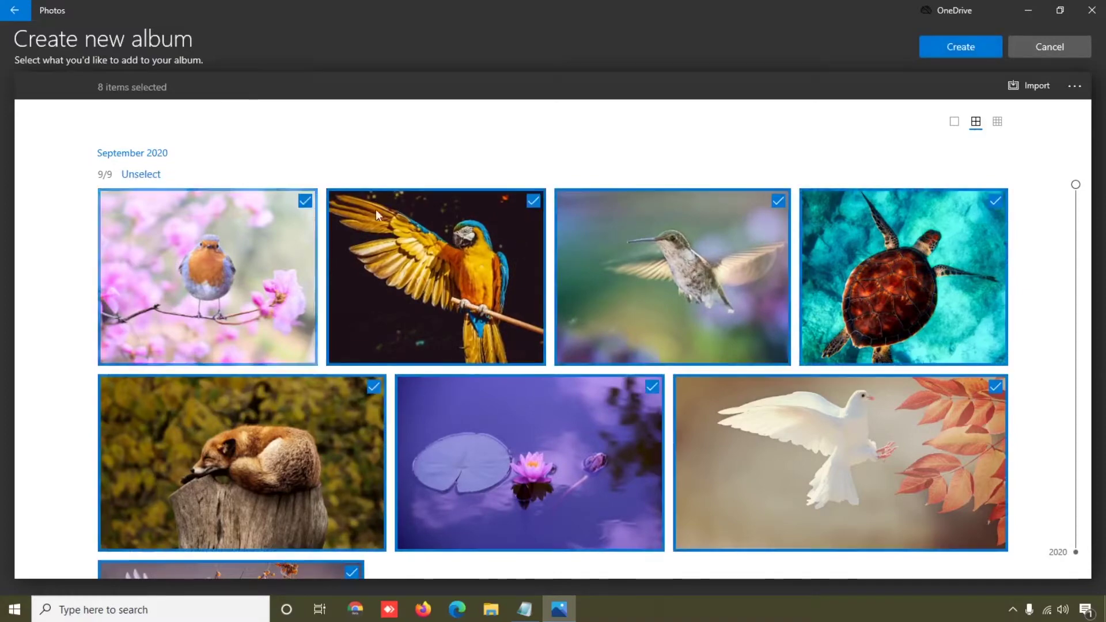
scroll(450, 436, "down", 2)
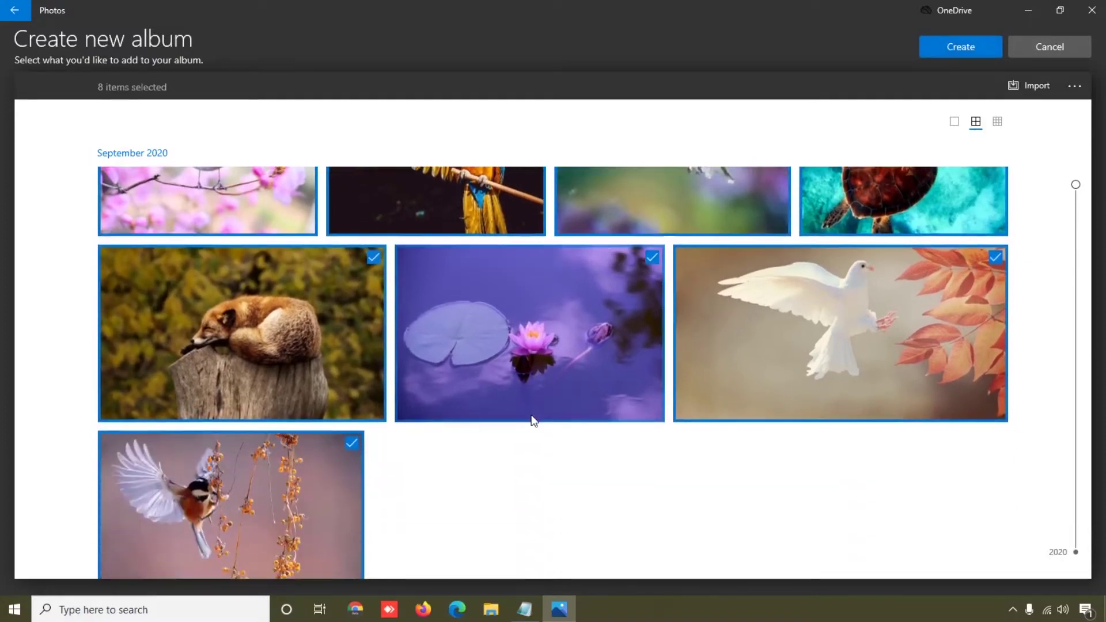
scroll(532, 420, "up", 2)
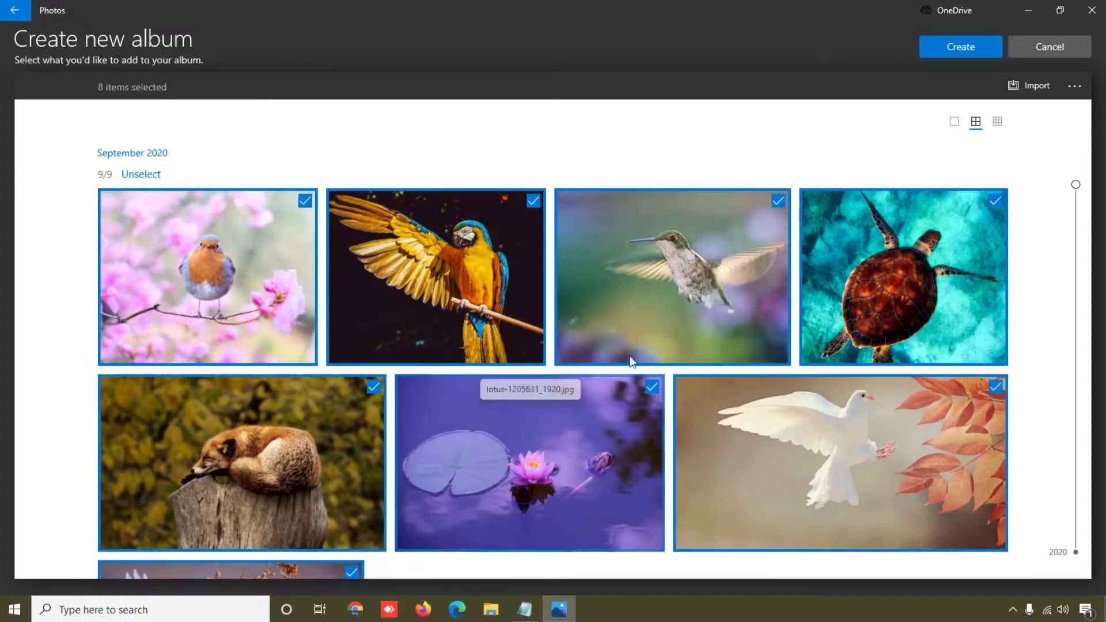
left_click(958, 47)
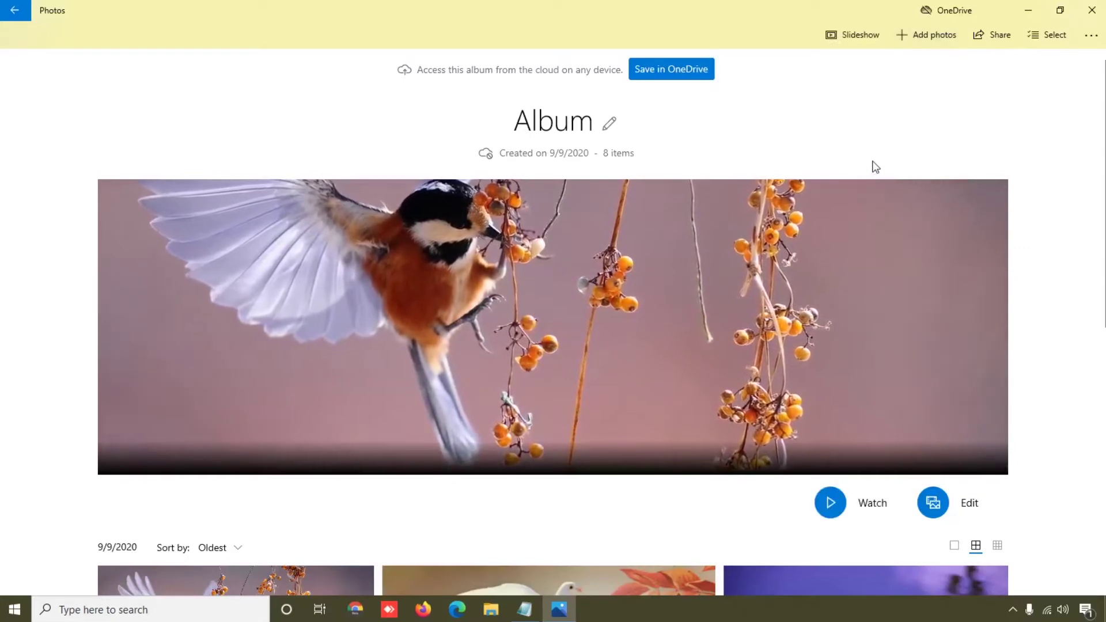
- Rename the new album to "New 2020"
scroll(375, 400, "down", 3)
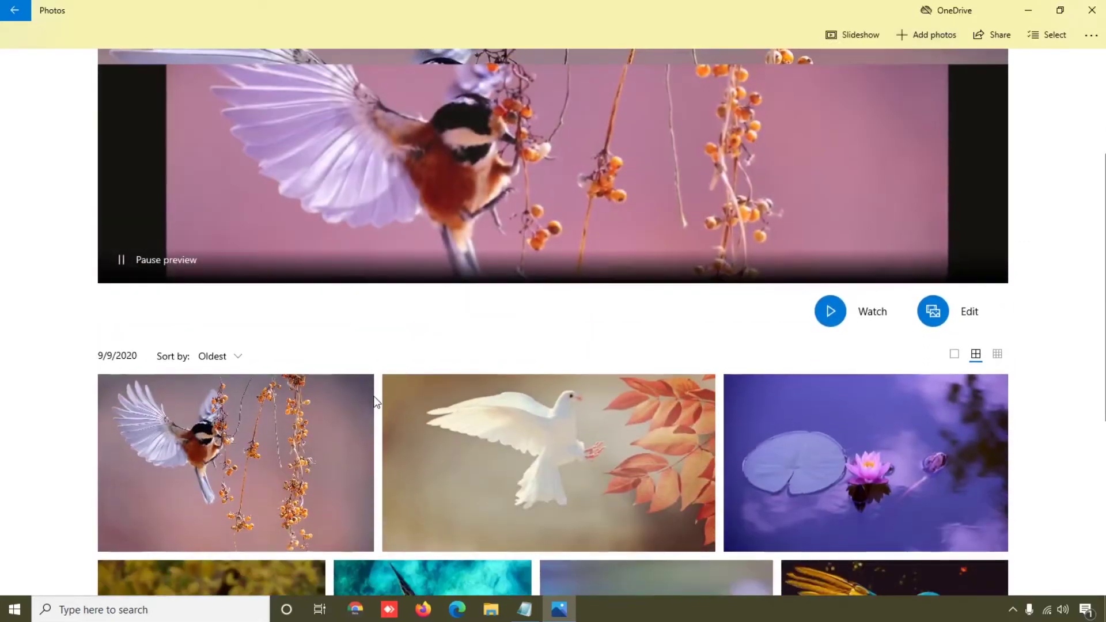
scroll(376, 401, "up", 1)
scroll(376, 401, "up", 2)
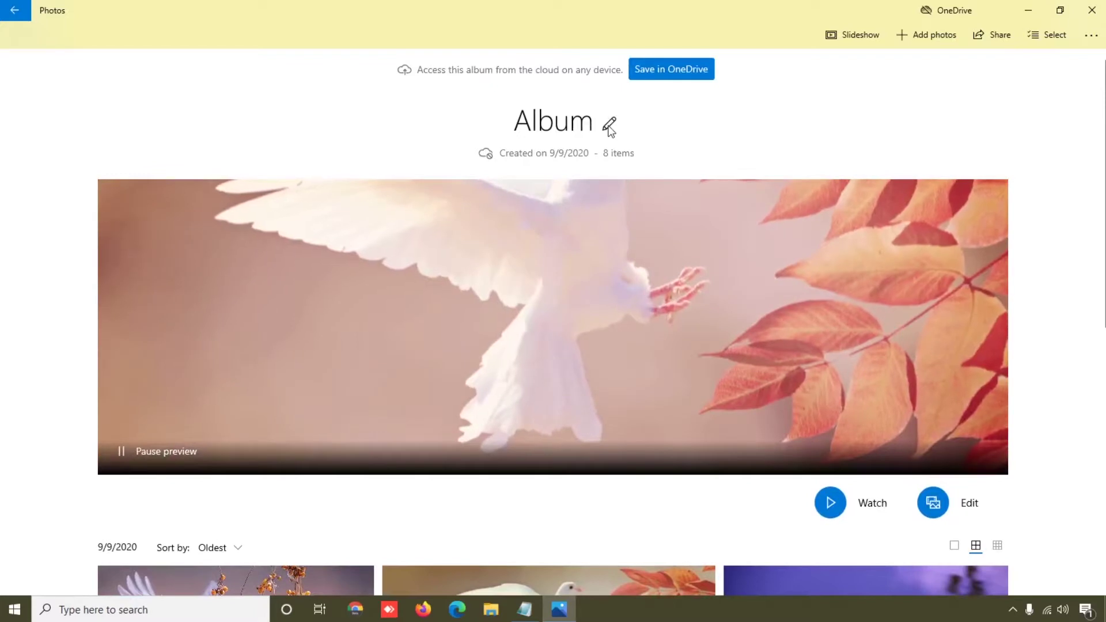
left_click(609, 126)
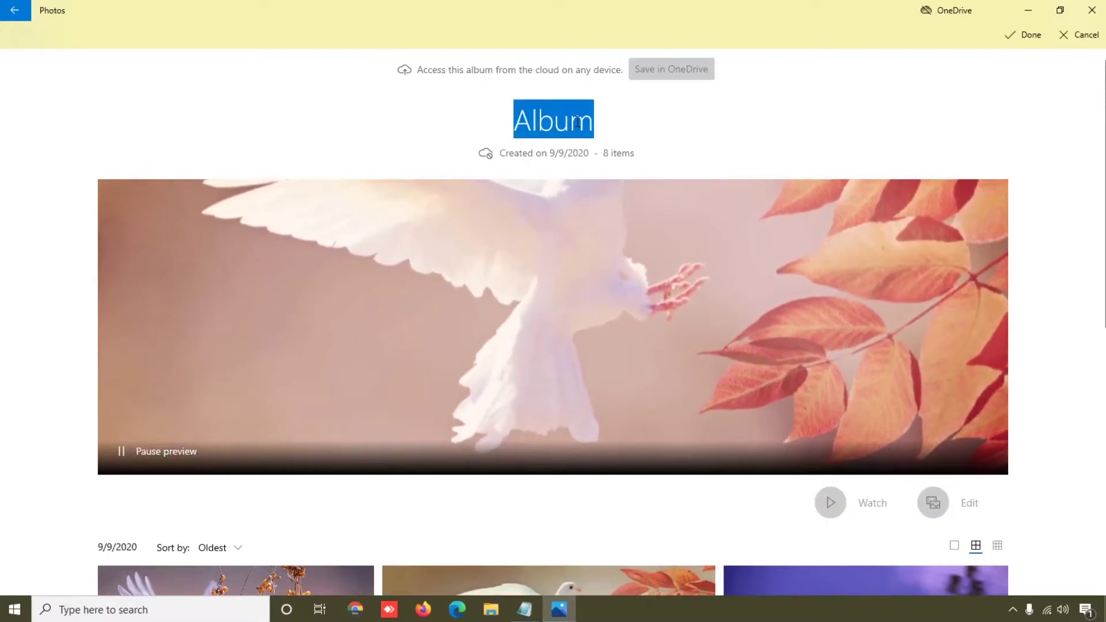
key("BackSpace")
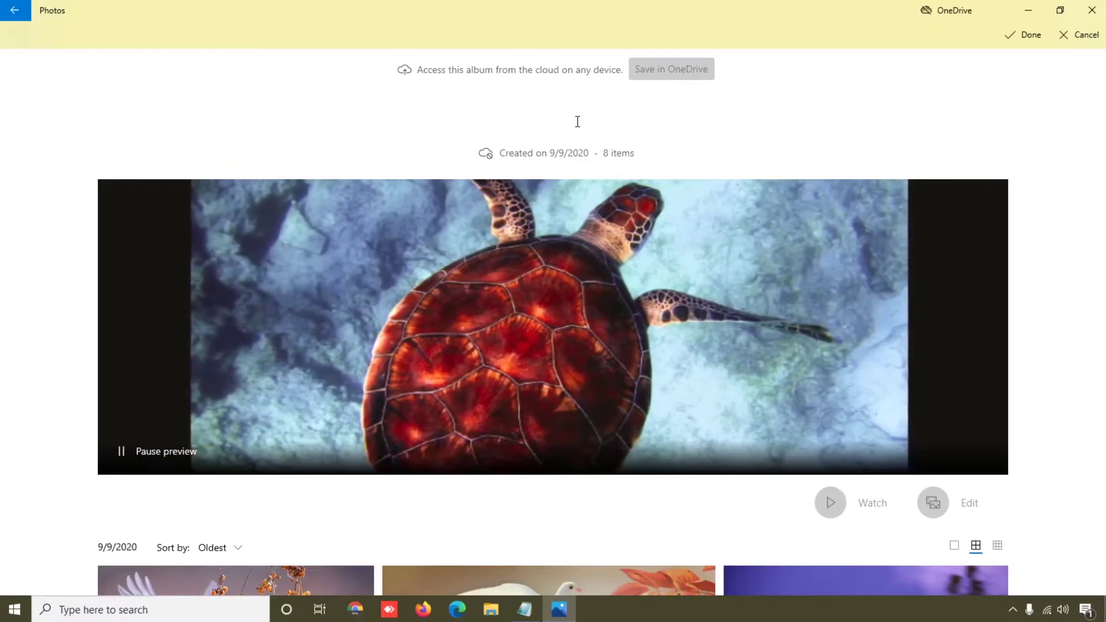
type("New")
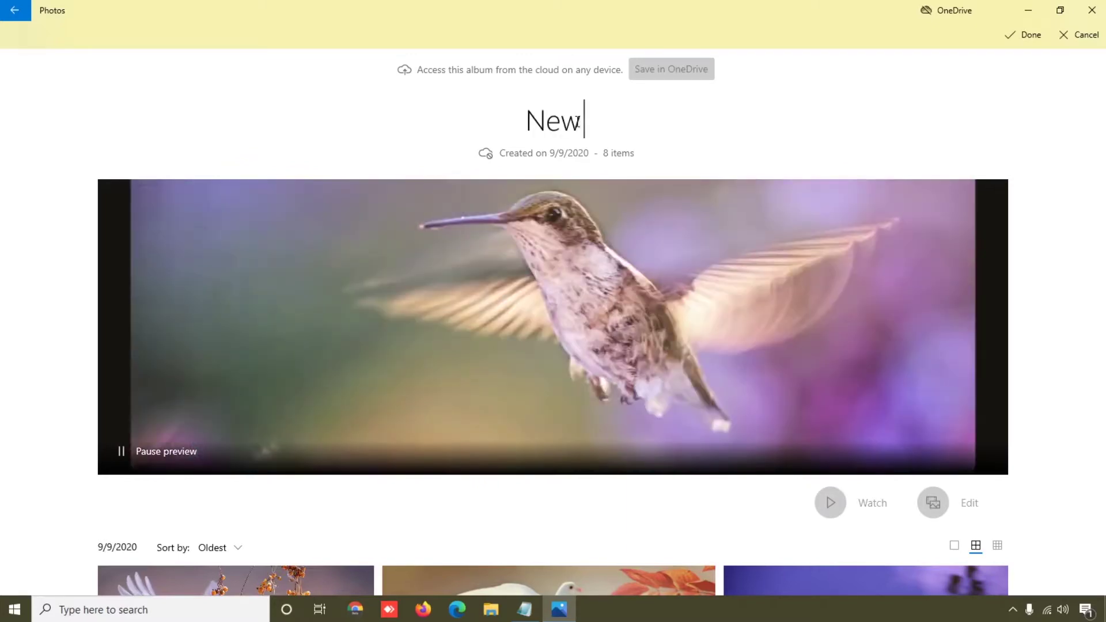
type(" 2020")
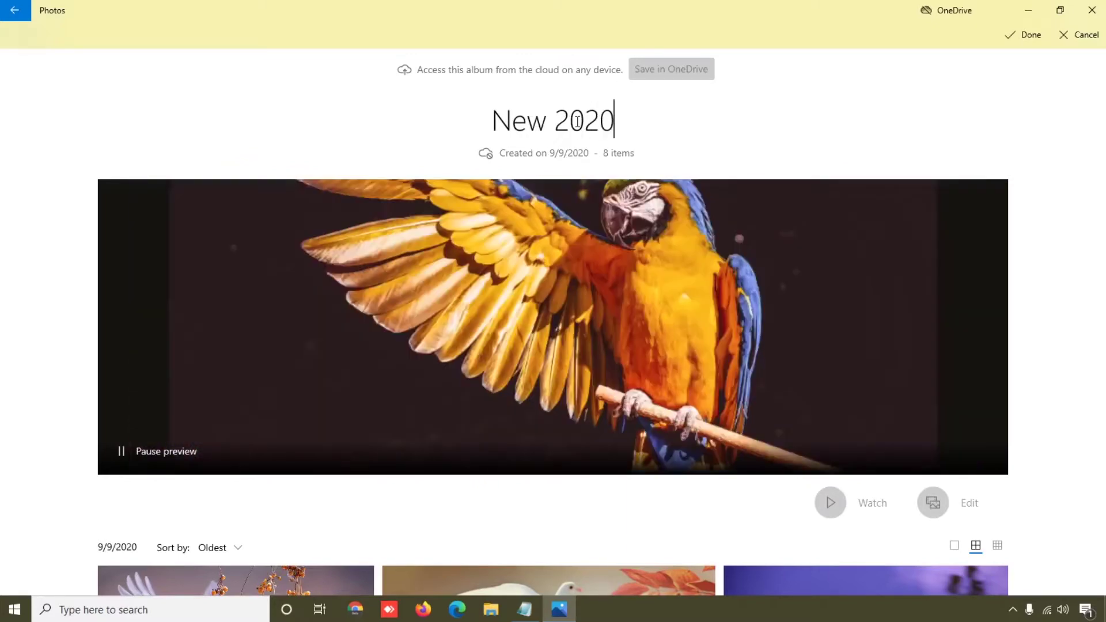
key("Return")
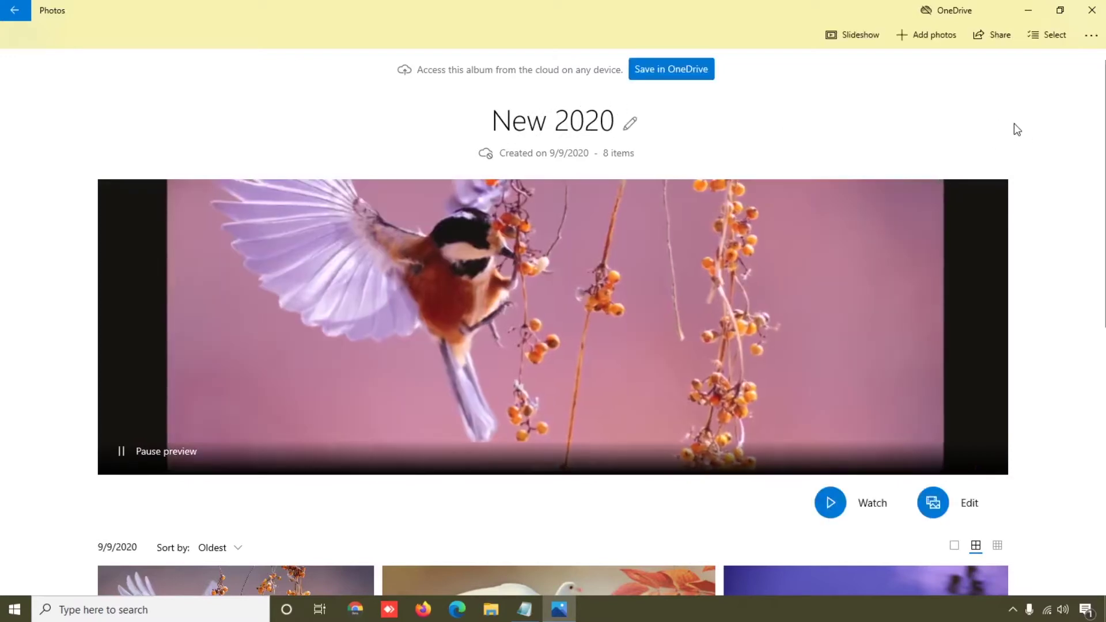
- Look through the New 2020 album, watch its automatically generated video, and close the player
scroll(675, 286, "down", 2)
scroll(633, 311, "down", 2)
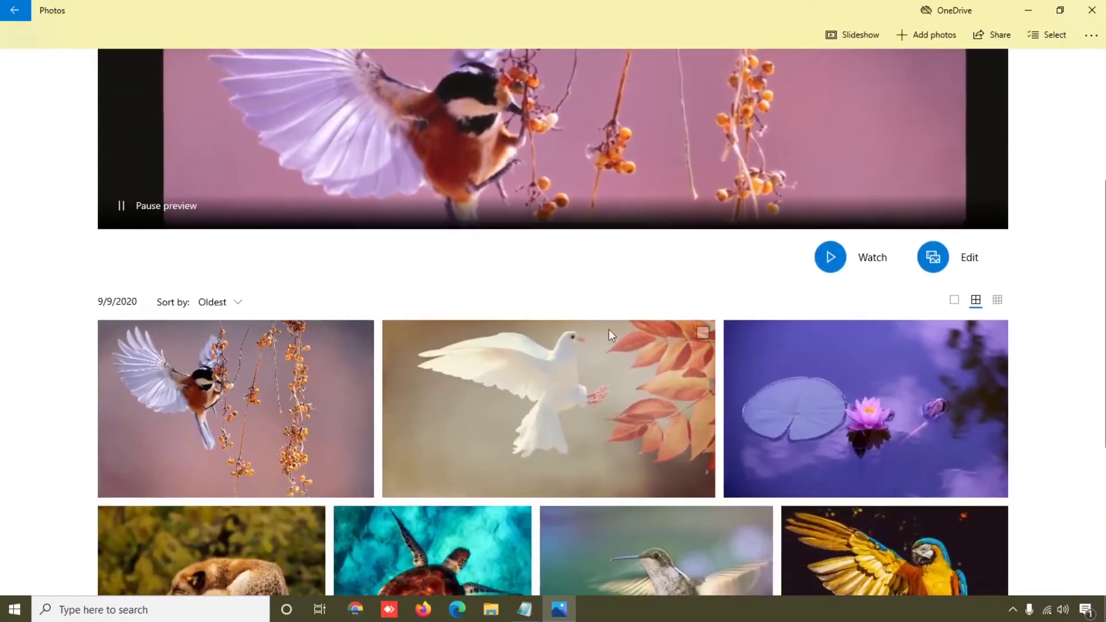
scroll(834, 278, "up", 3)
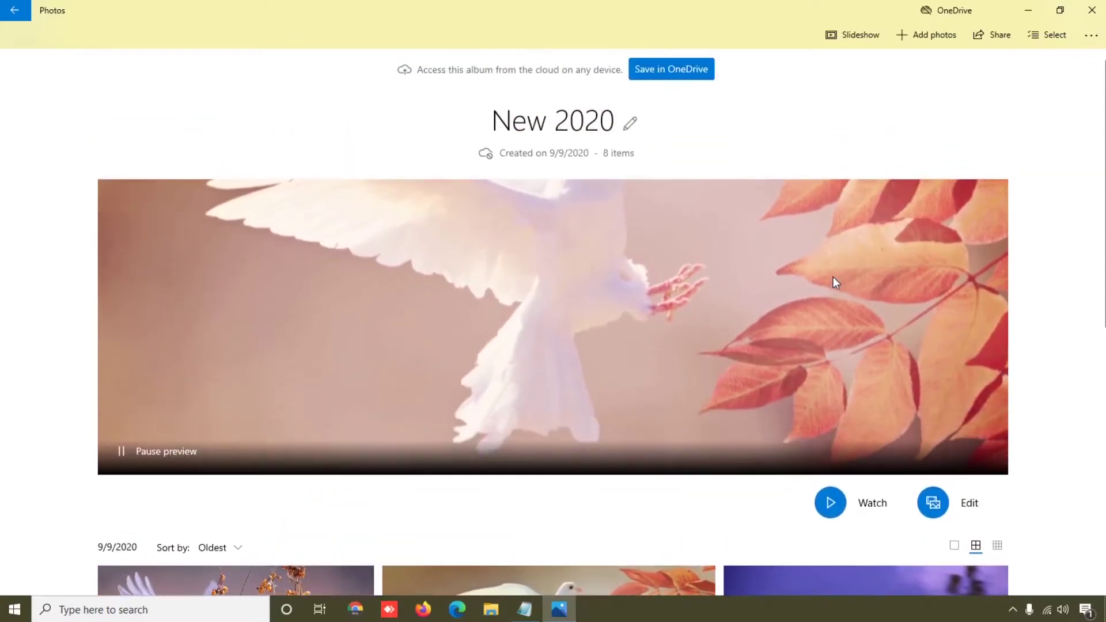
scroll(834, 279, "down", 1)
scroll(833, 277, "down", 3)
scroll(840, 279, "up", 2)
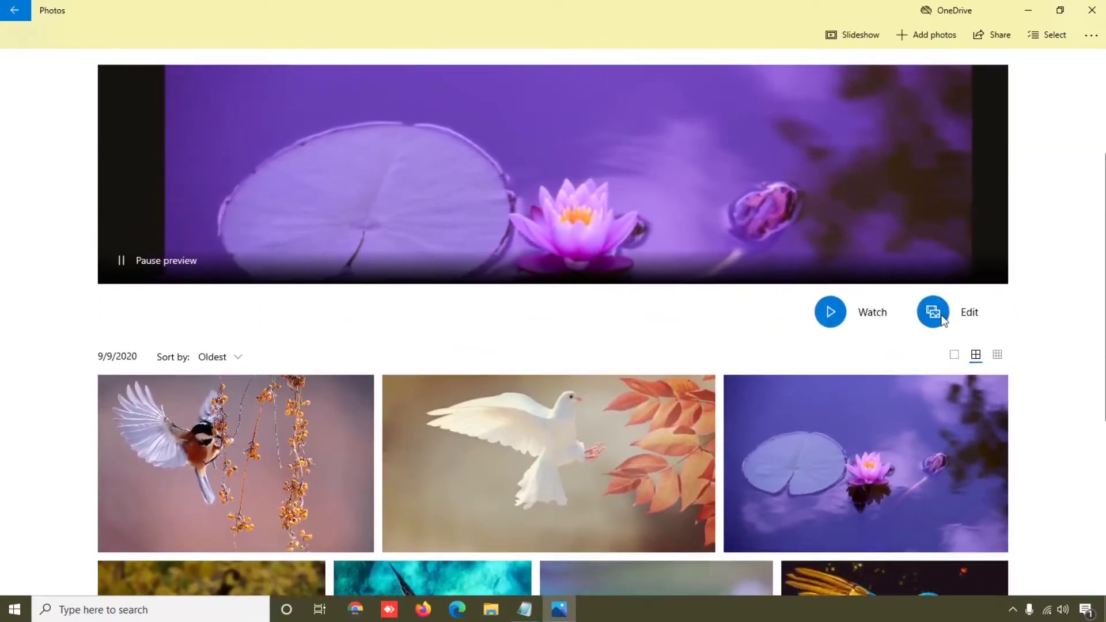
left_click(827, 315)
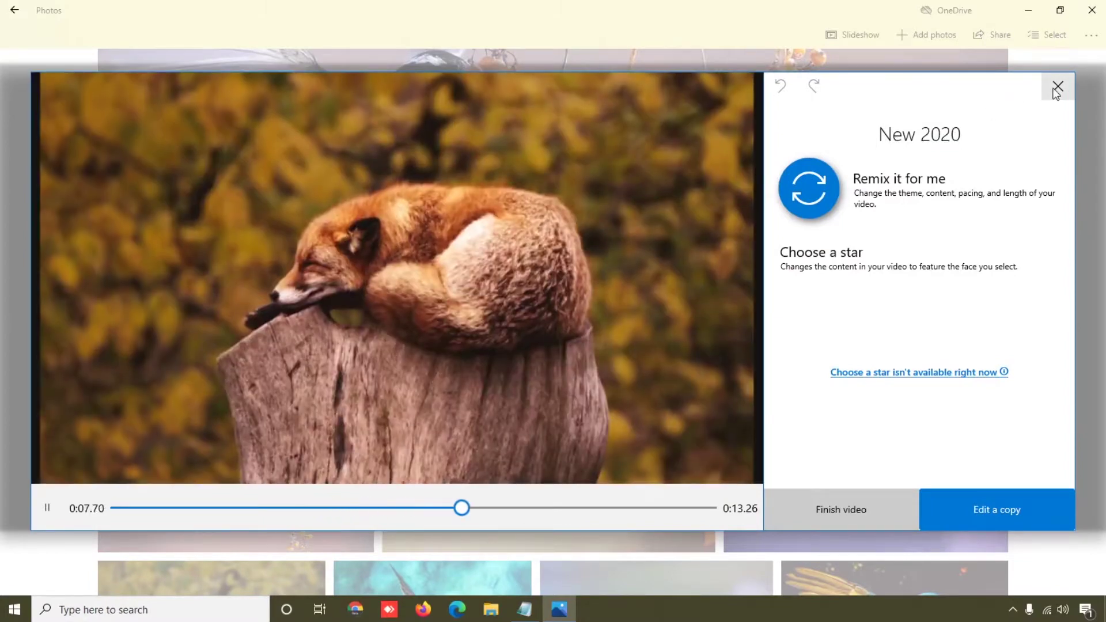
left_click(1058, 88)
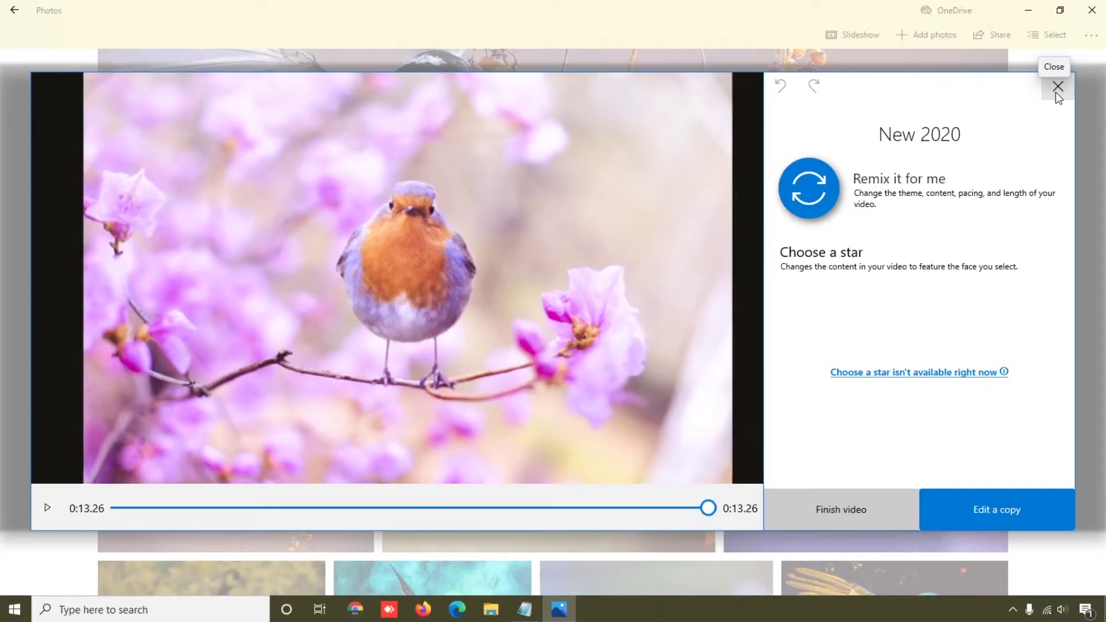
left_click(1058, 88)
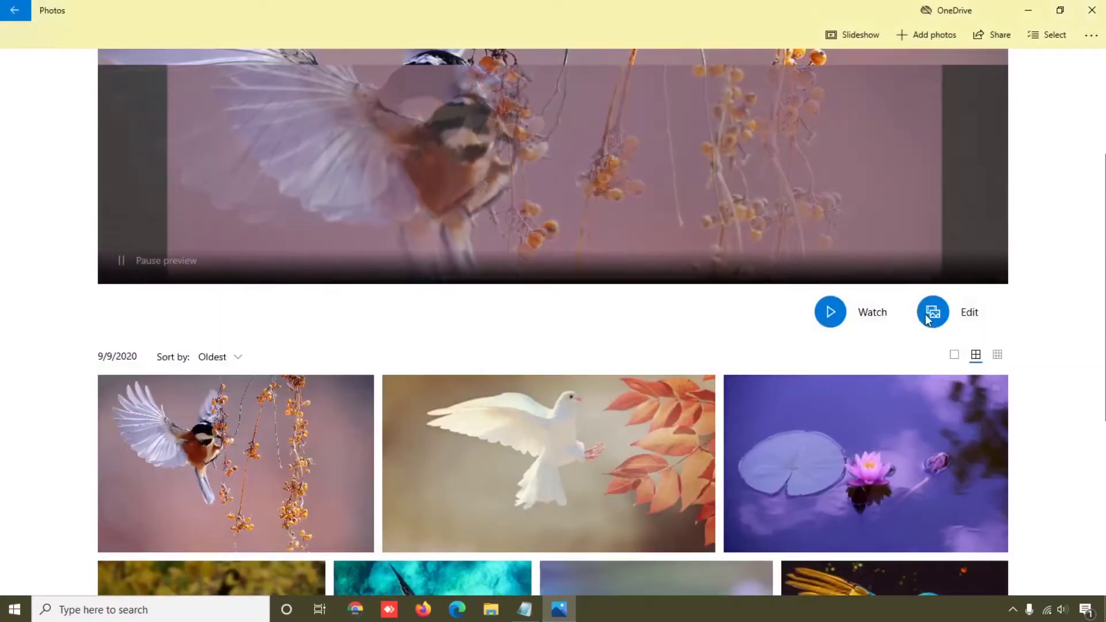
- Open the album's video for editing and add a title card at the start of the storyboard
left_click(936, 315)
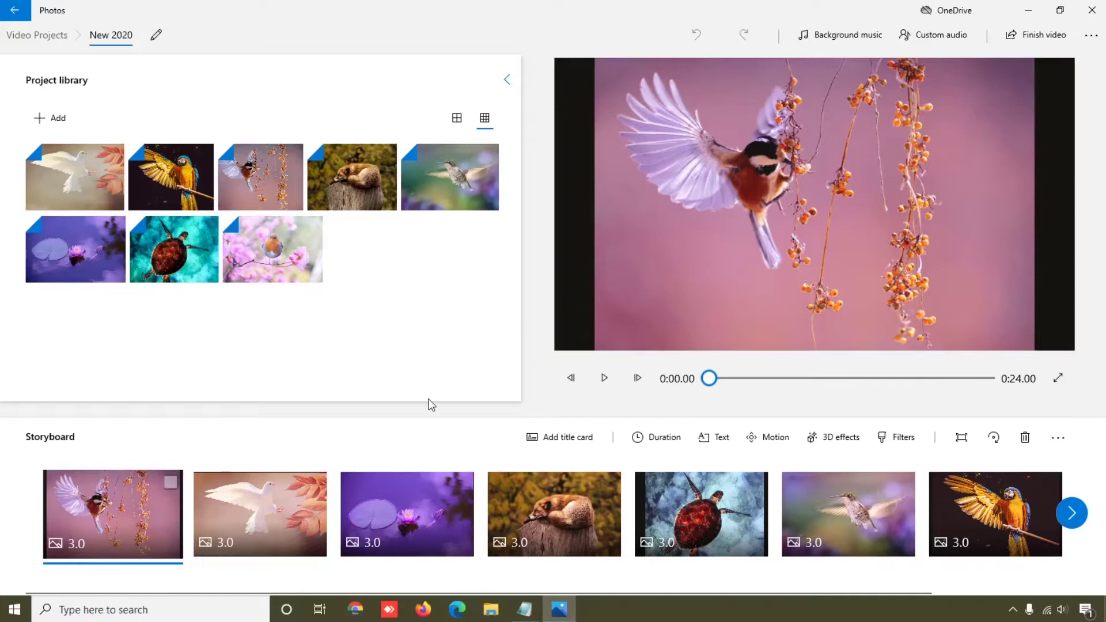
left_click(559, 437)
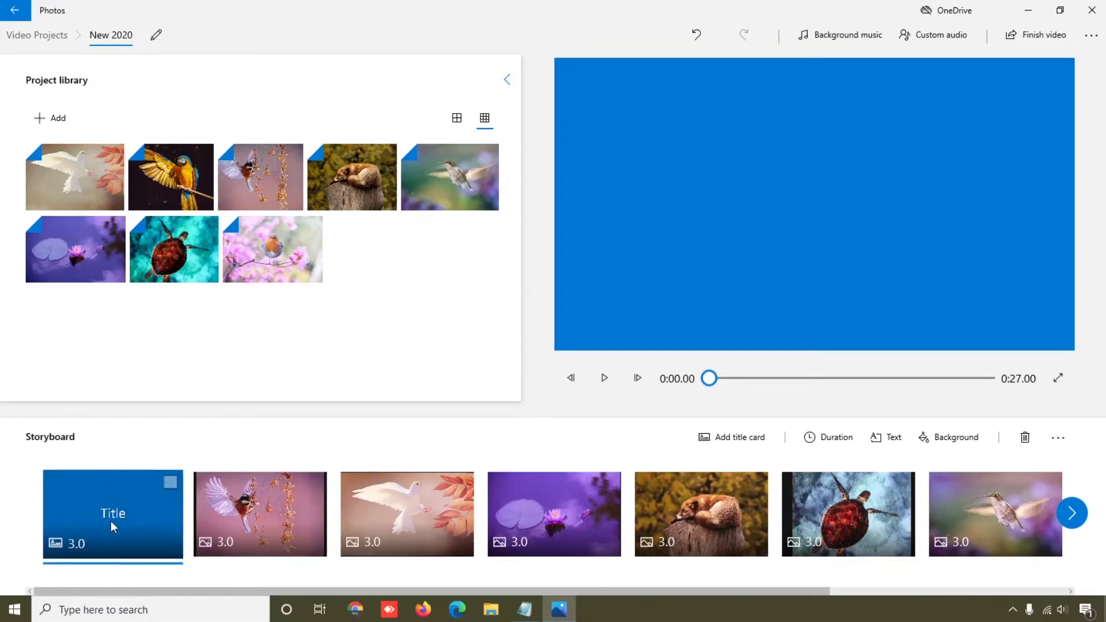
- Change the selected title card's text to "My New Slide Show 2020"
left_click(171, 482)
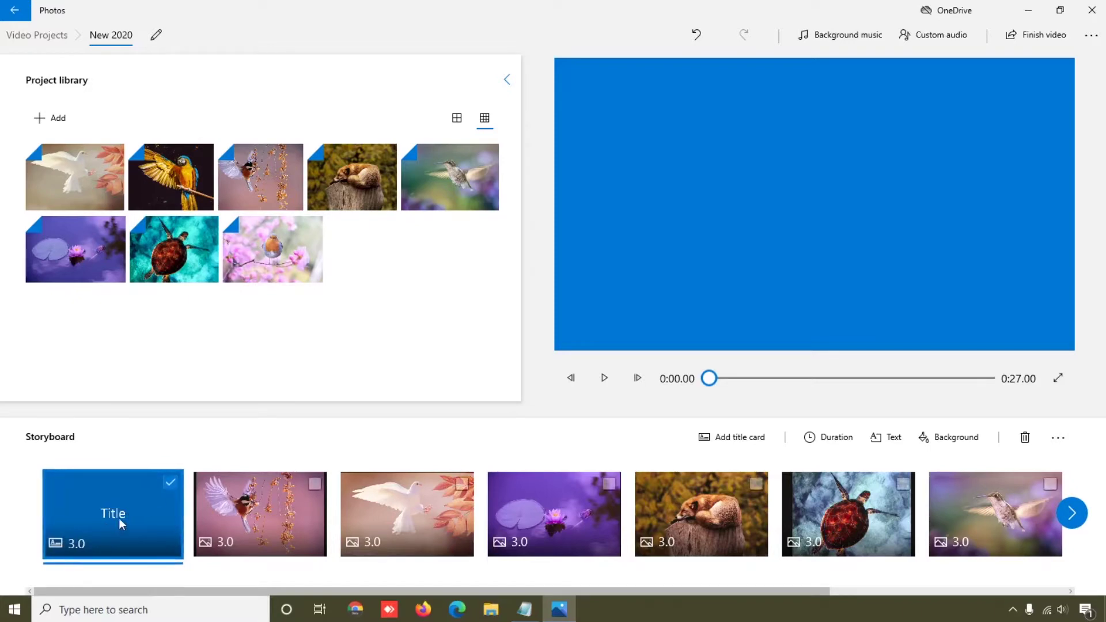
left_click(891, 442)
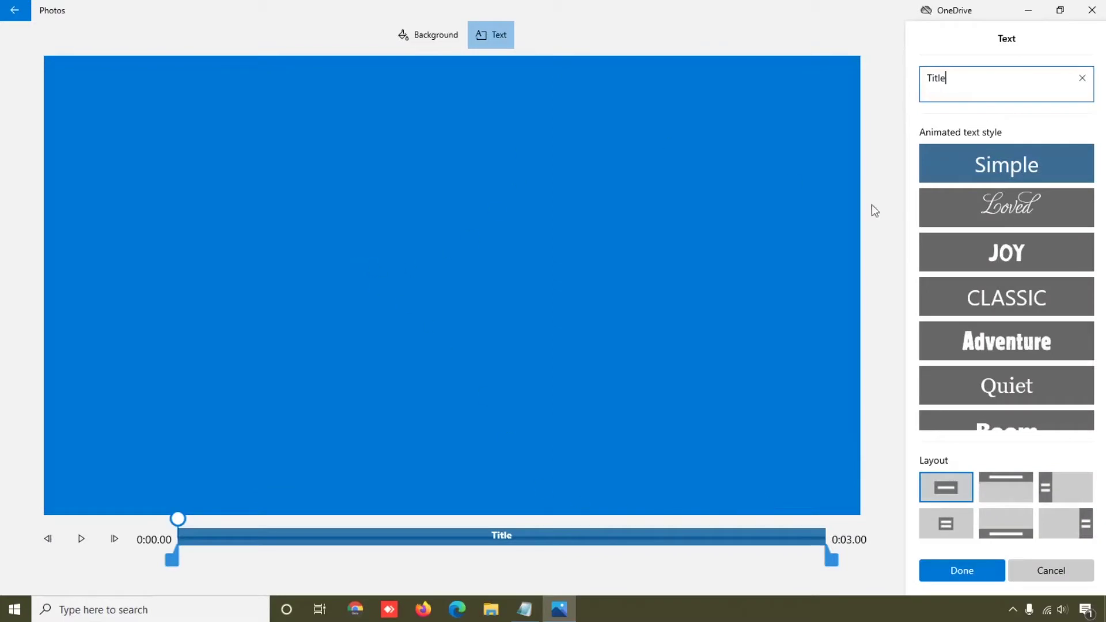
left_click_drag(950, 84, 921, 85)
key("BackSpace")
type("My New ")
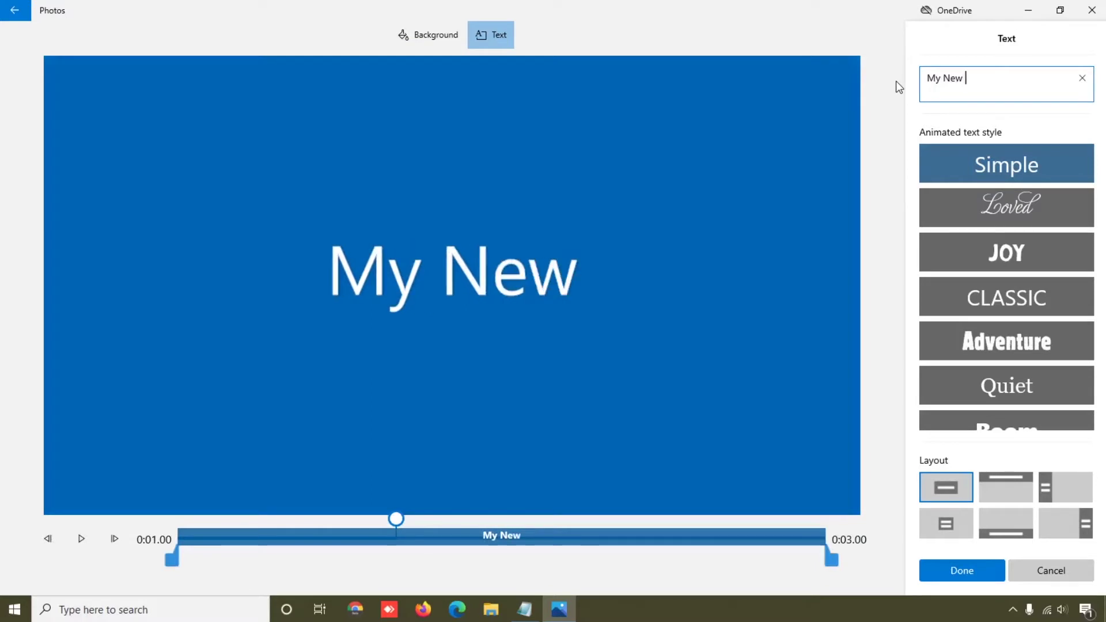
type("Slide")
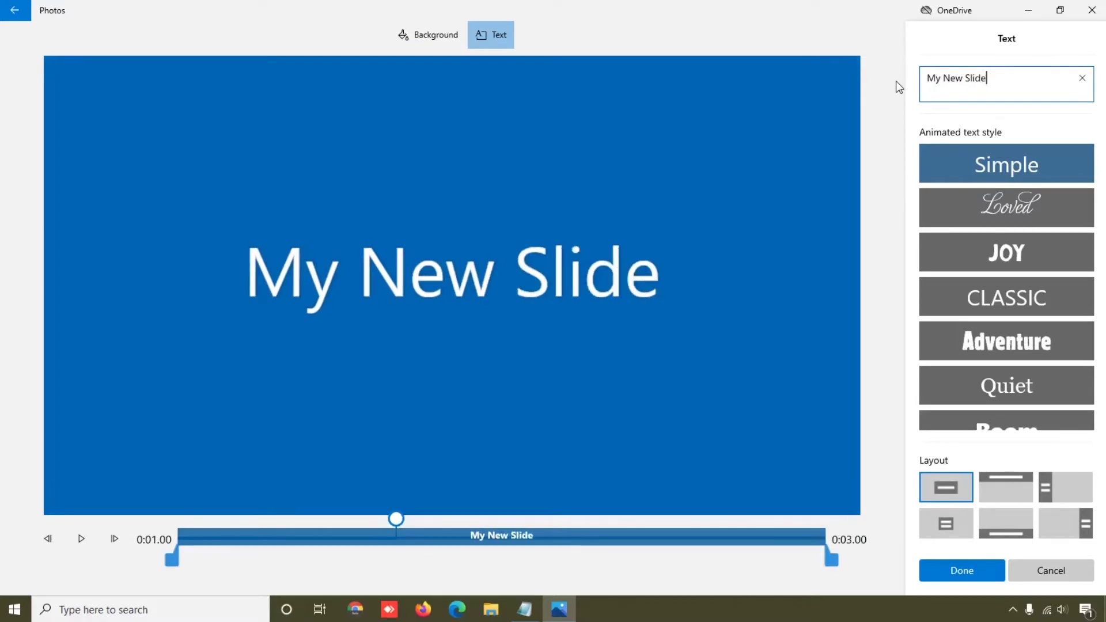
type(" Show 2")
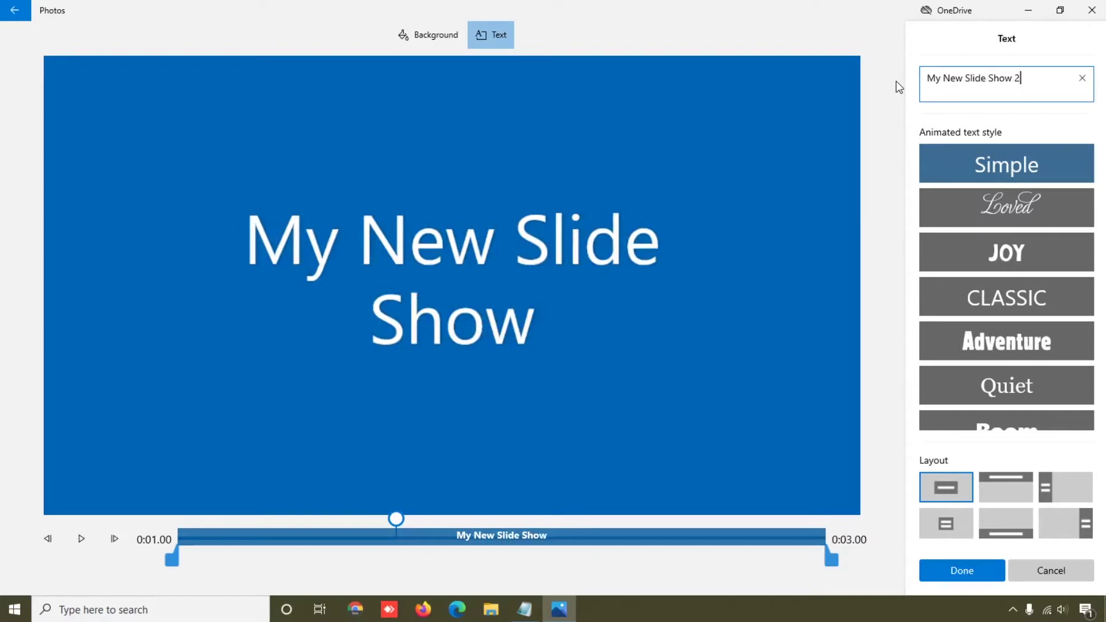
type("020")
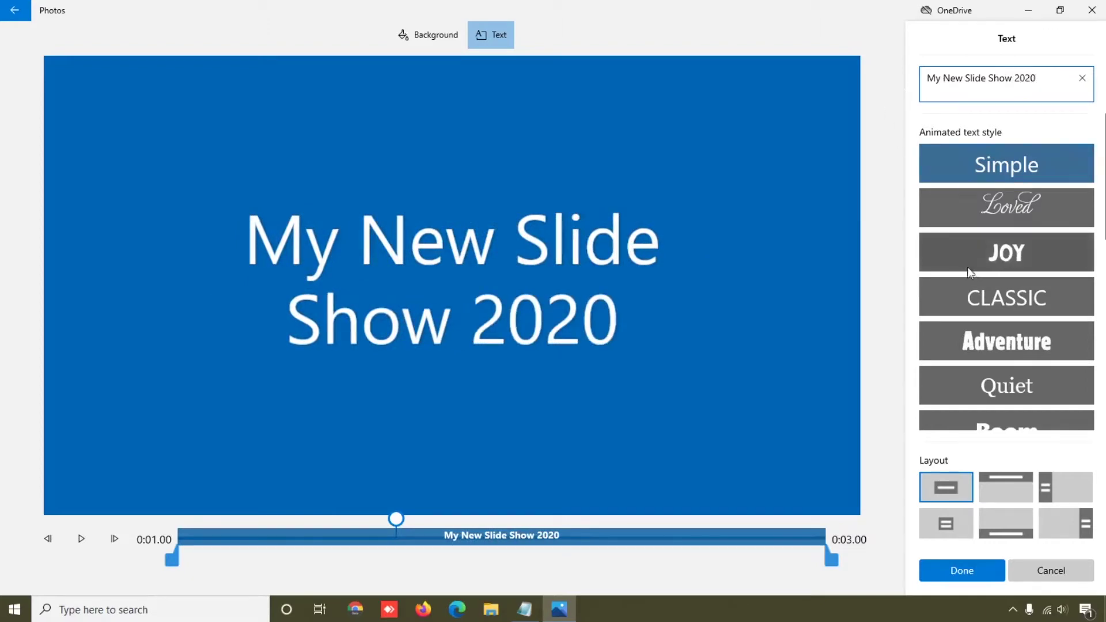
- Try animated text styles such as Classic, Quiet, Boom, Bold and Impact on the title, and return it to Simple
left_click(1007, 206)
left_click(1004, 257)
left_click(1008, 304)
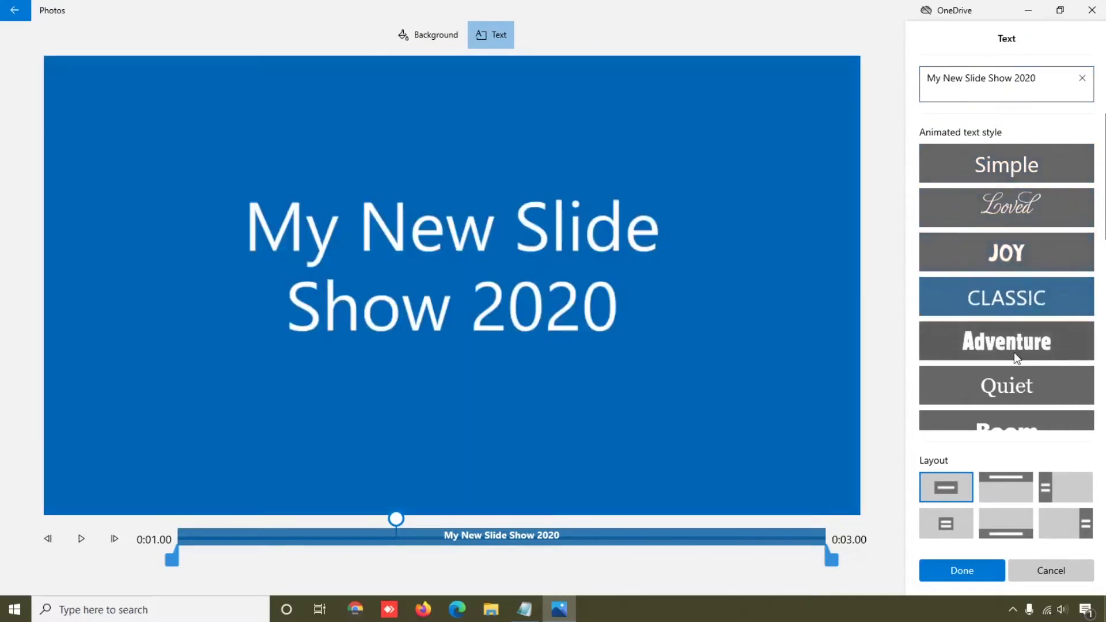
left_click(1012, 354)
left_click(1011, 388)
scroll(999, 371, "down", 2)
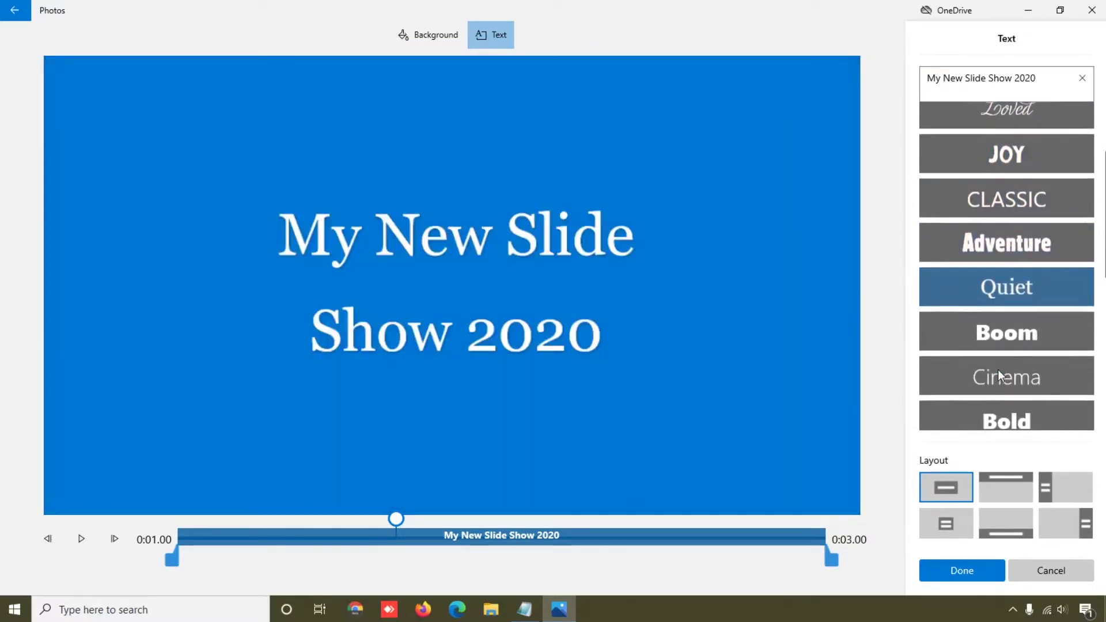
left_click(1015, 345)
left_click(1008, 381)
left_click(1024, 331)
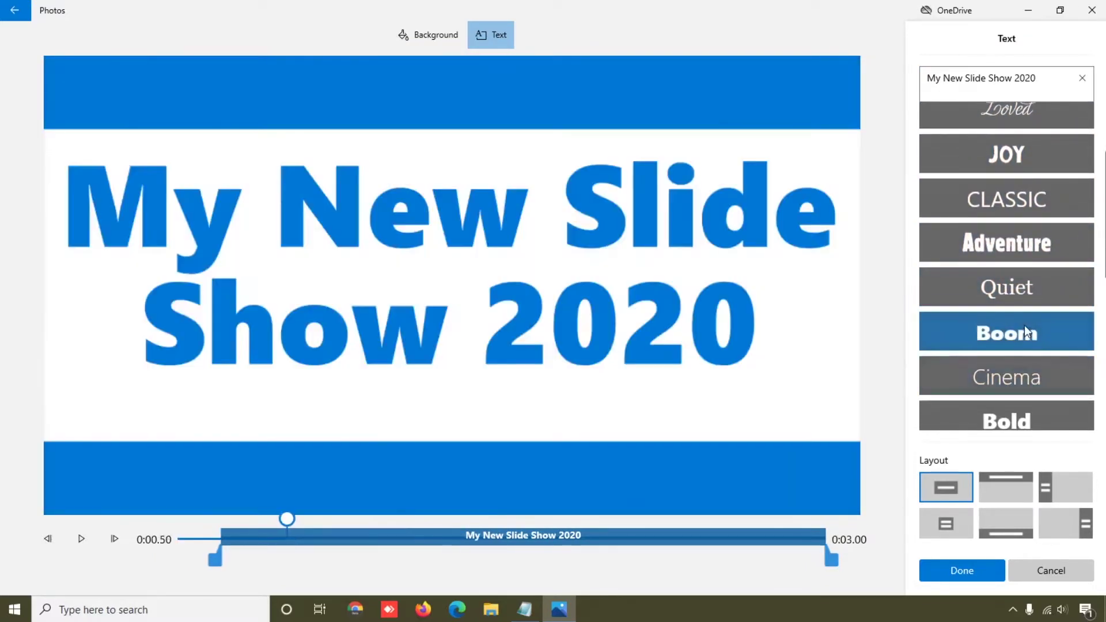
left_click(1021, 416)
scroll(1031, 409, "down", 2)
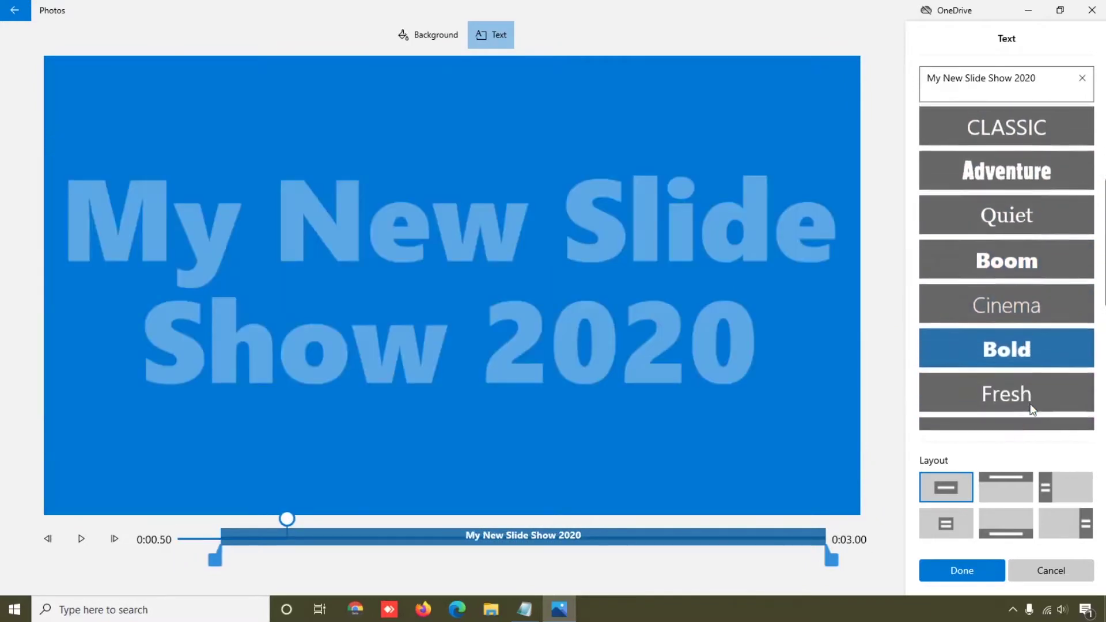
scroll(1031, 405, "down", 4)
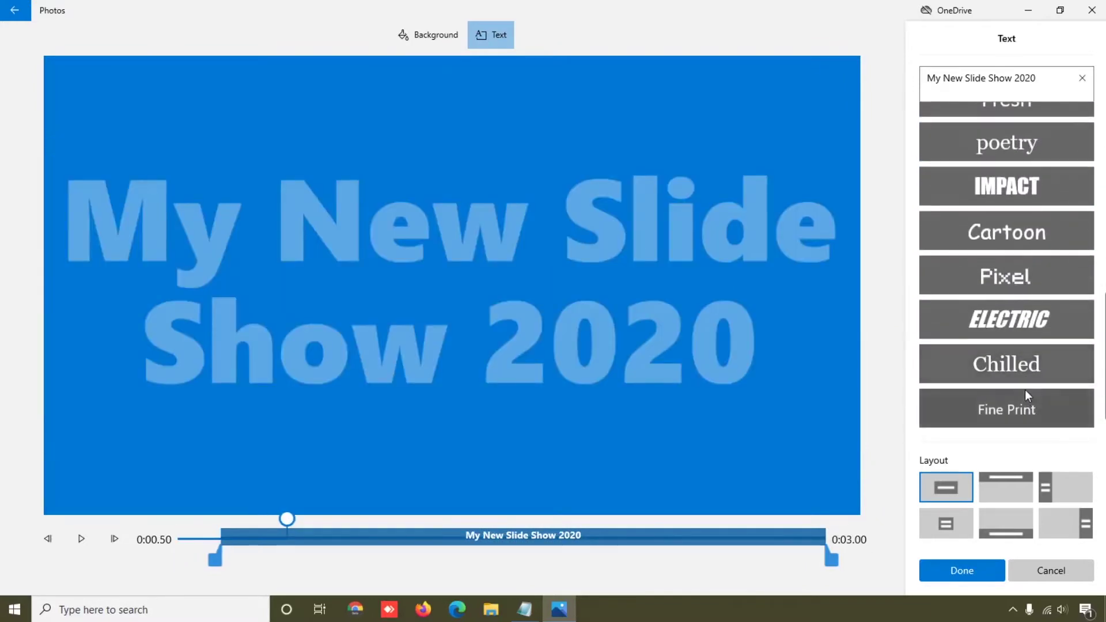
left_click(1031, 193)
scroll(1029, 200, "up", 2)
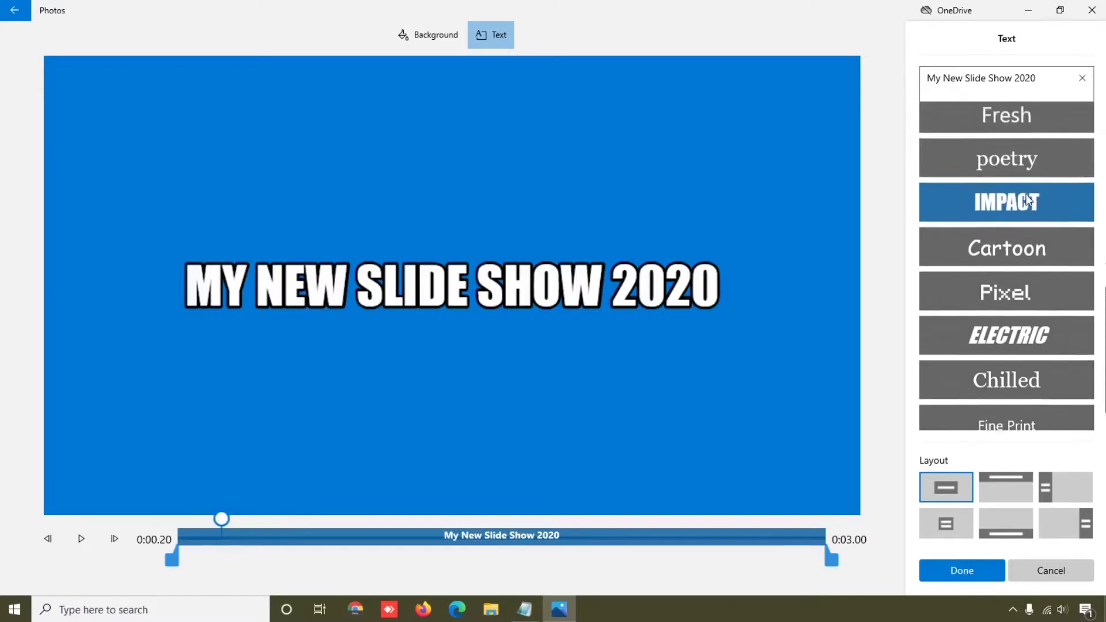
scroll(1028, 199, "up", 10)
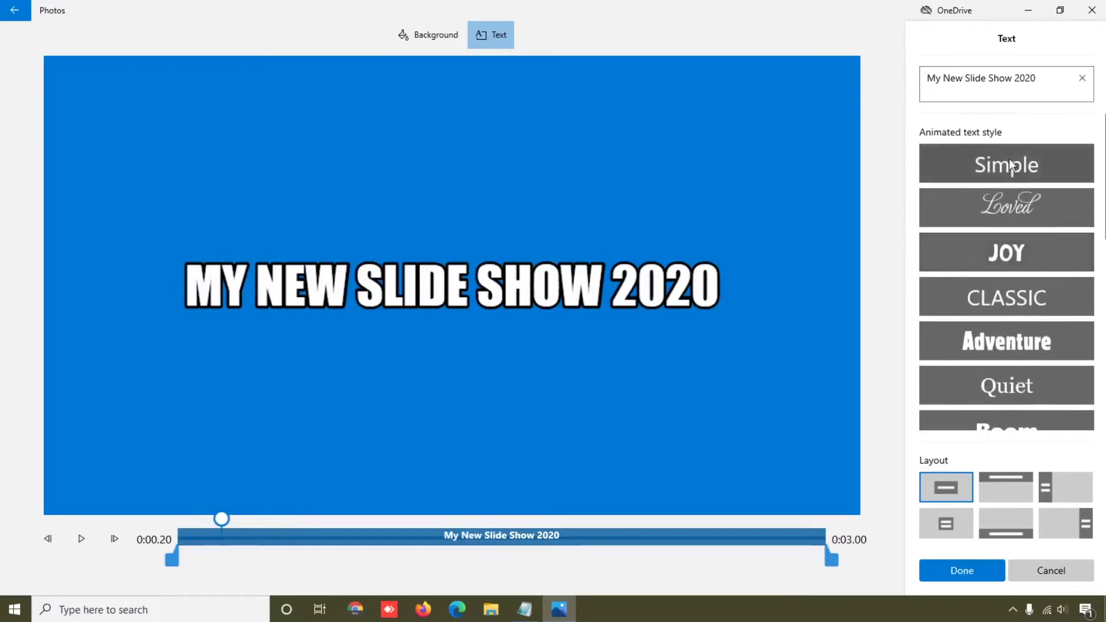
left_click(1010, 165)
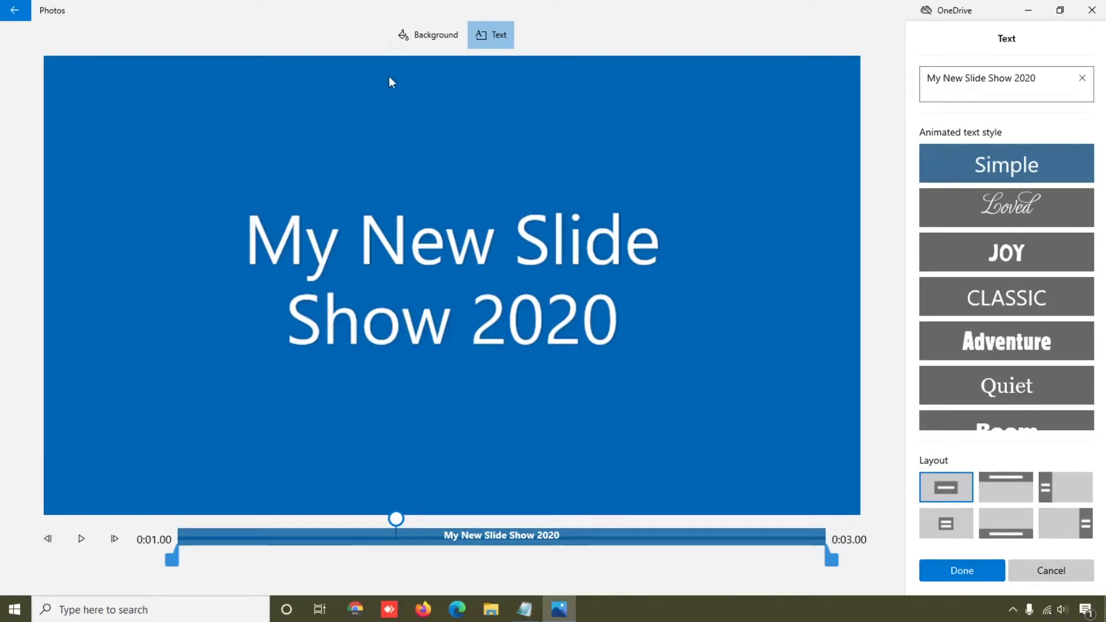
- Try the other title layouts, including Top, Bottom and Right, restore the large centred layout, and play the title card
left_click(1022, 480)
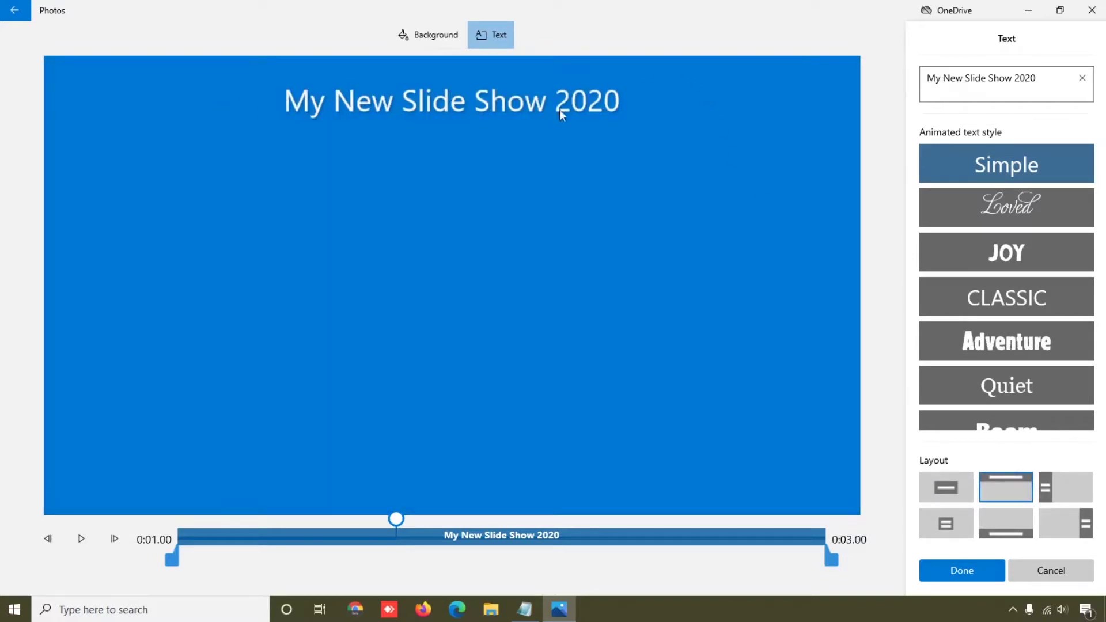
left_click(1056, 482)
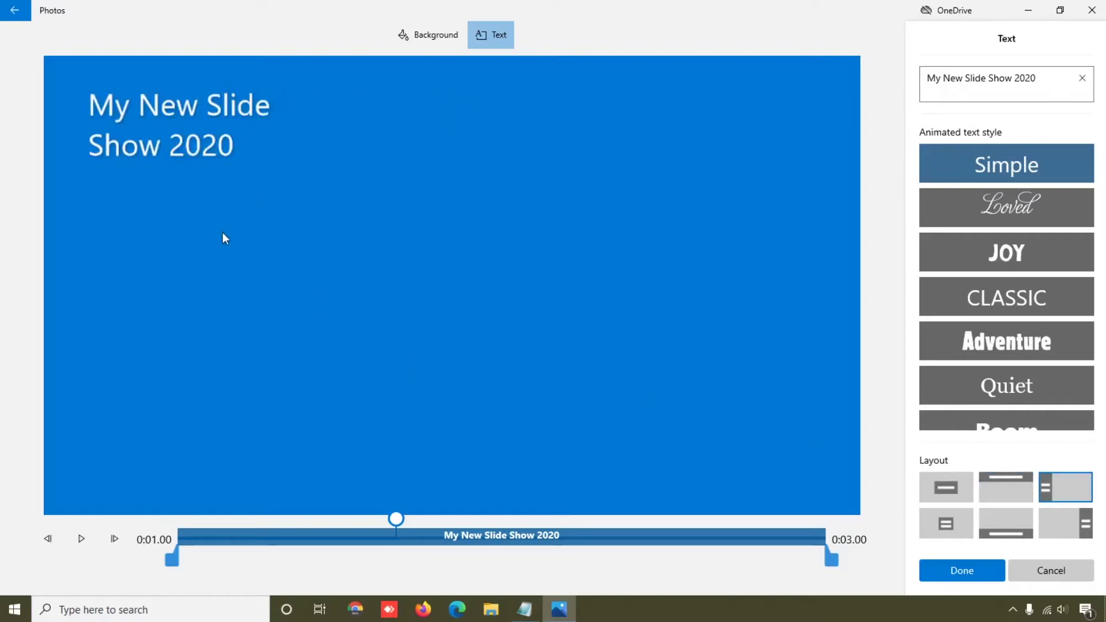
left_click(944, 527)
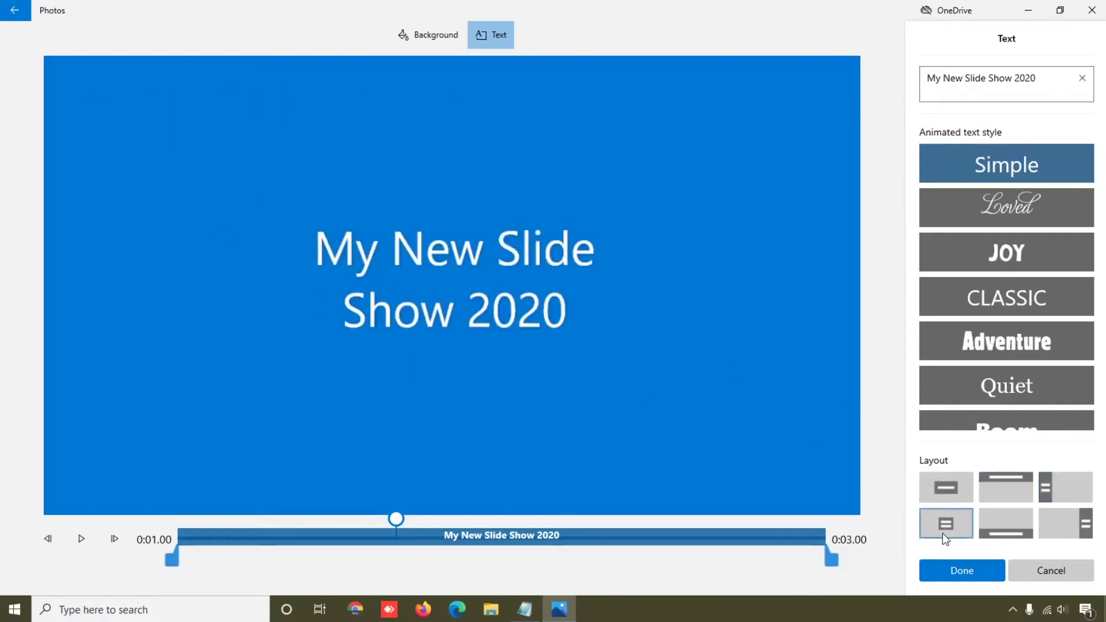
left_click(1020, 523)
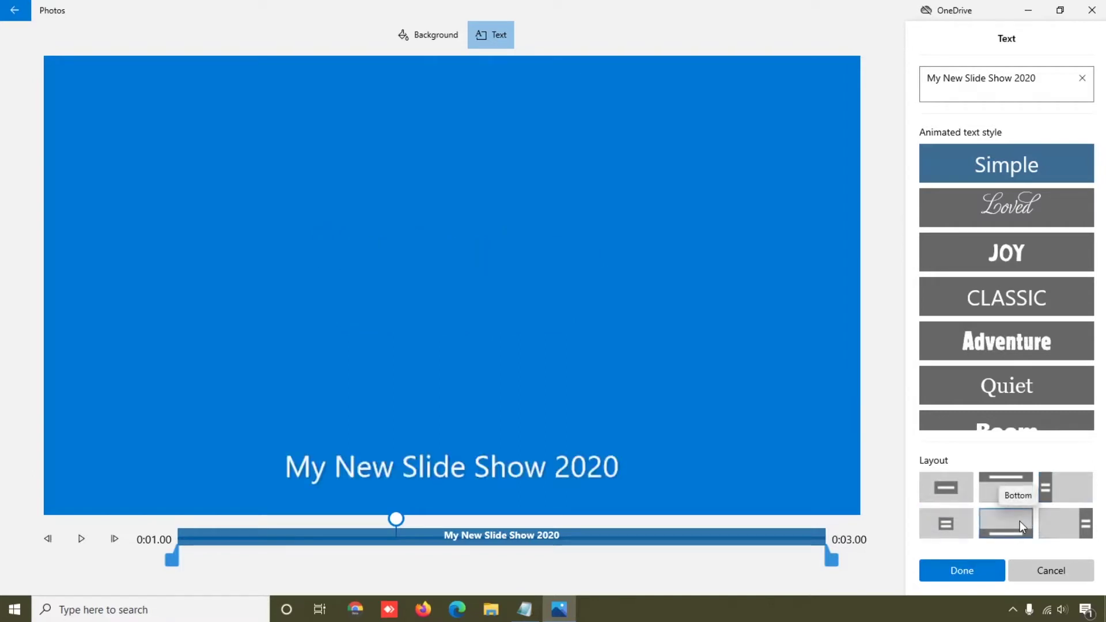
left_click(1086, 527)
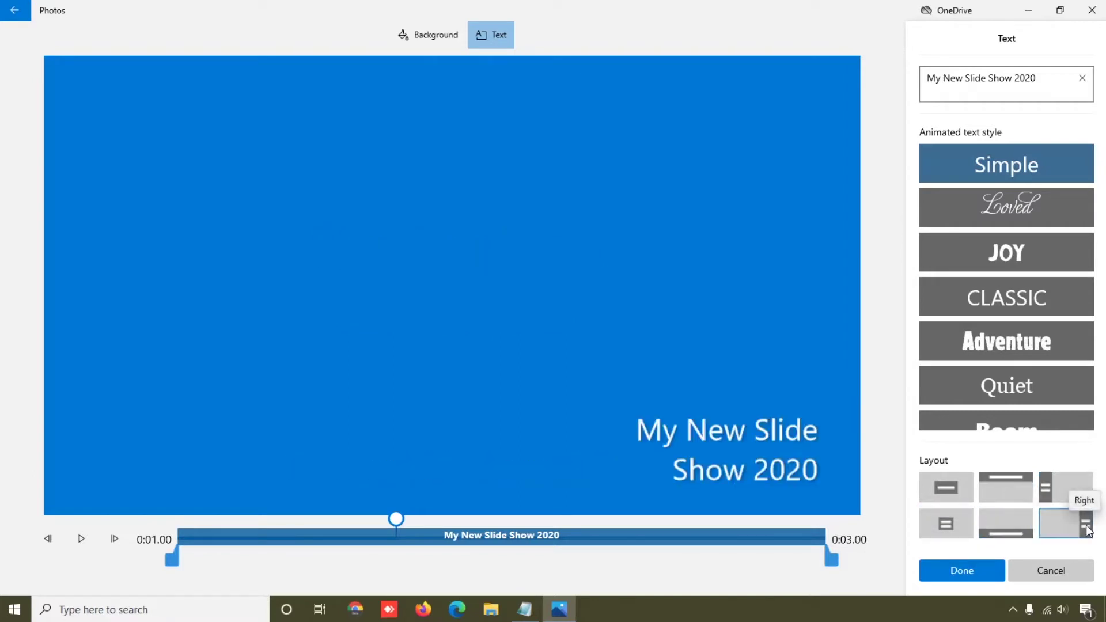
scroll(1063, 412, "down", 3)
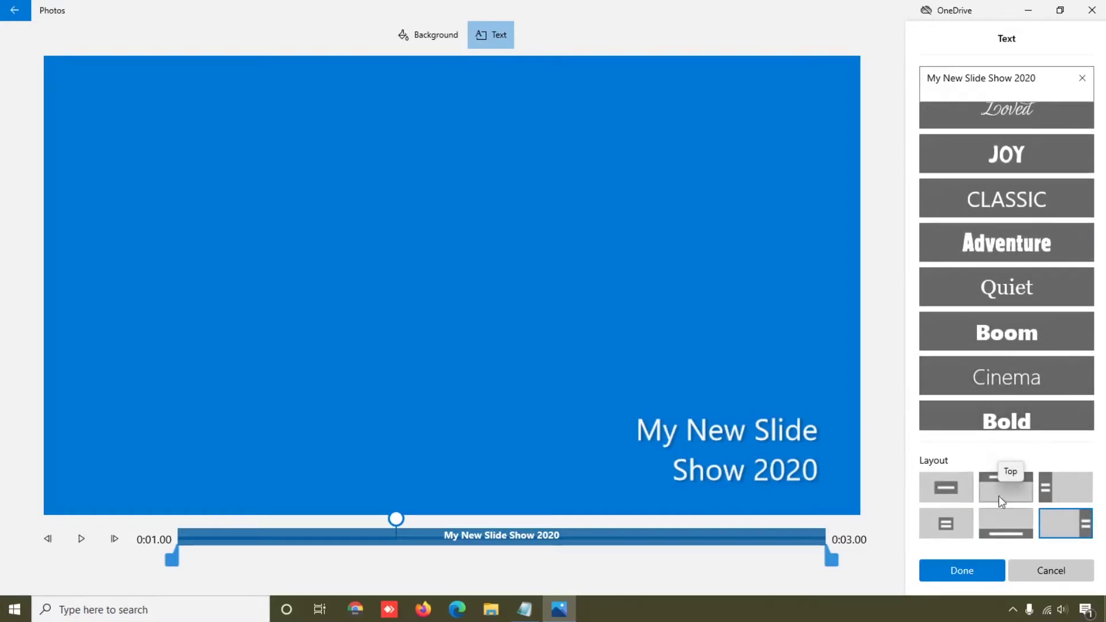
left_click(949, 499)
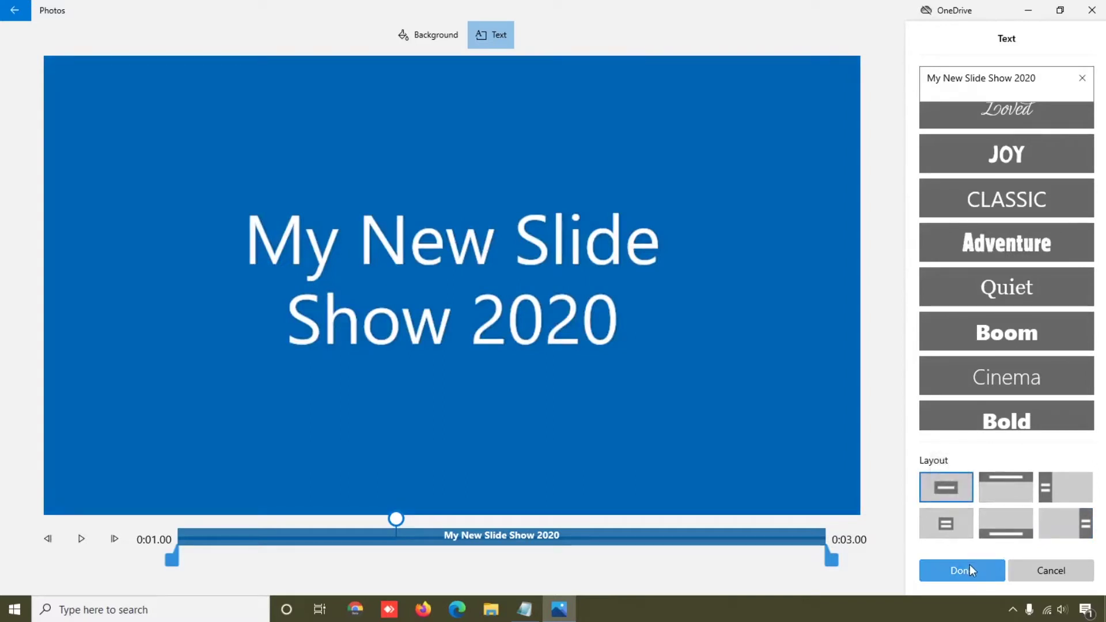
left_click(84, 545)
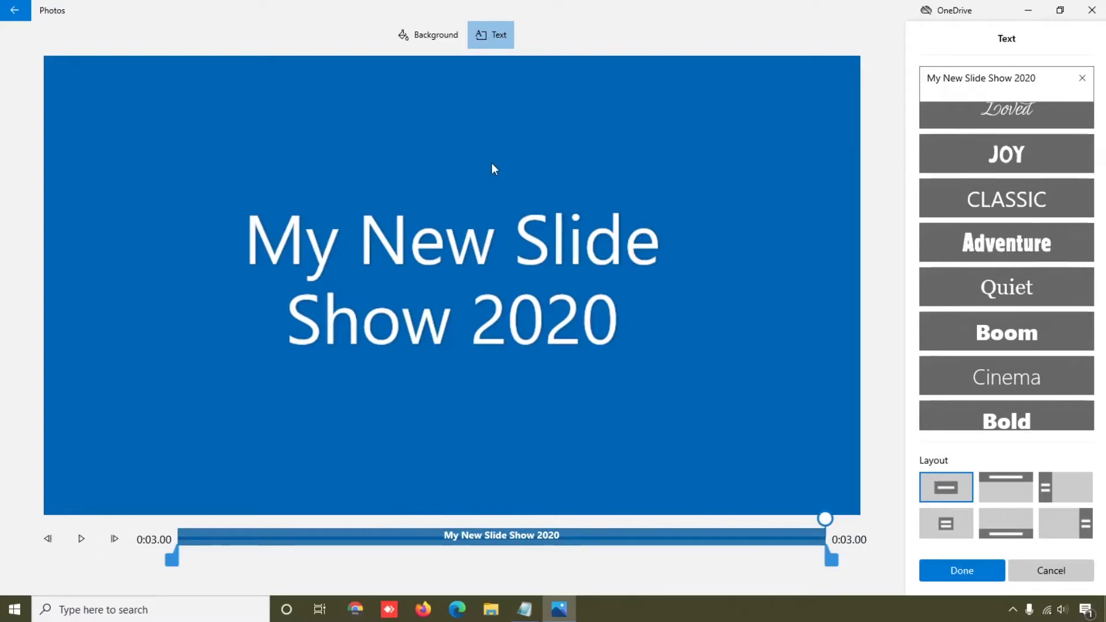
- Try several background colours on the title card and set the background to Yellow gold
left_click(427, 39)
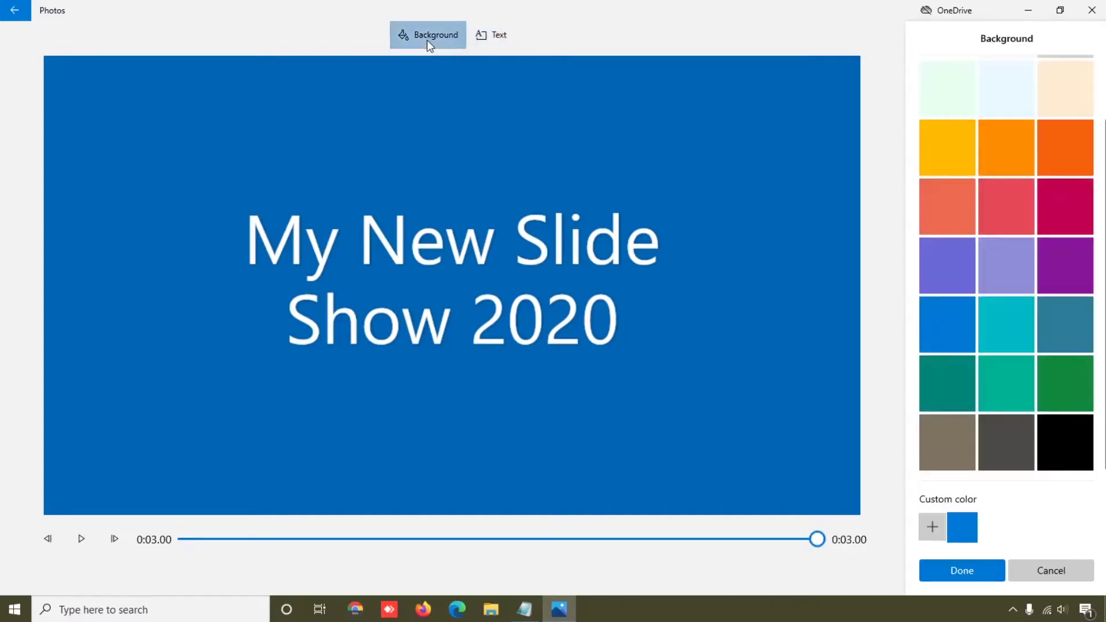
left_click(967, 151)
left_click(1017, 148)
left_click(966, 219)
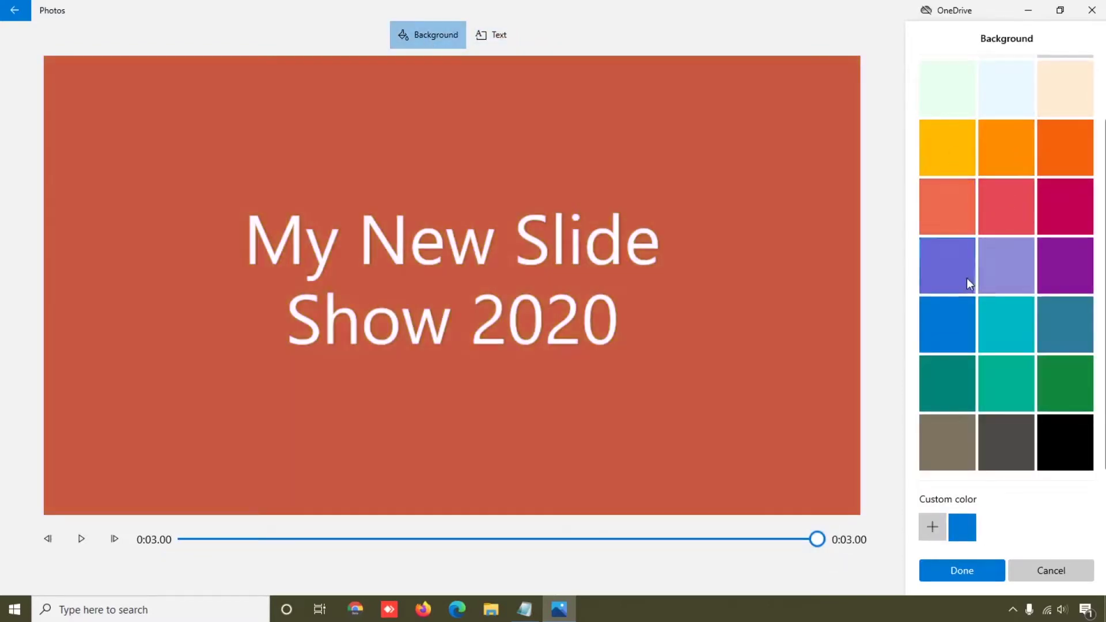
left_click(967, 278)
left_click(1017, 276)
left_click(1004, 389)
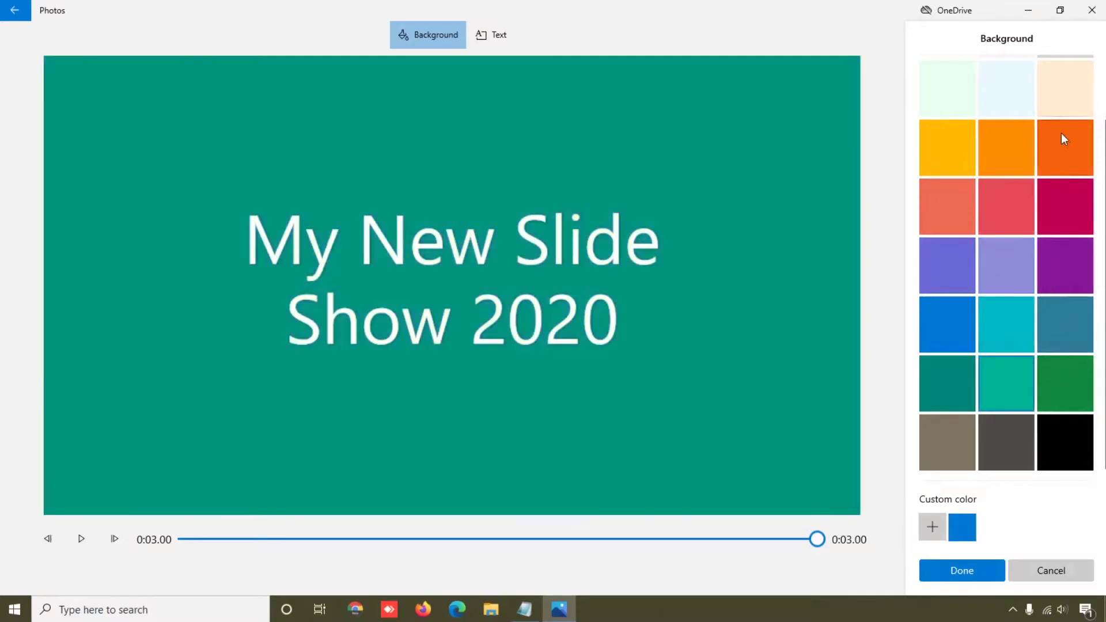
scroll(1062, 133, "up", 2)
left_click(1042, 165)
left_click(1008, 169)
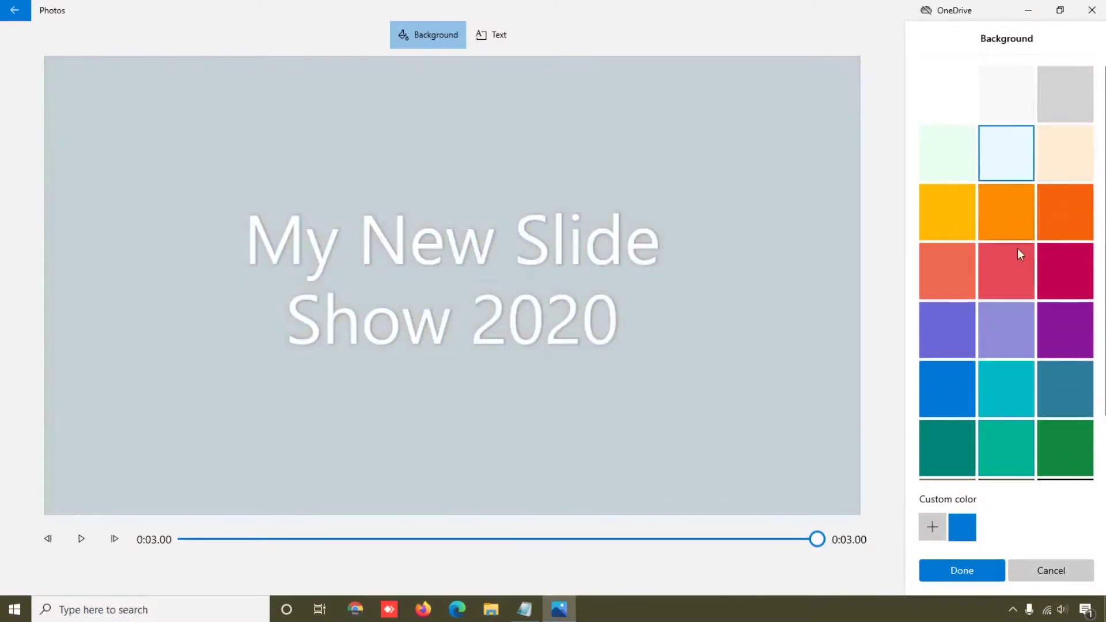
left_click(1062, 231)
left_click(939, 226)
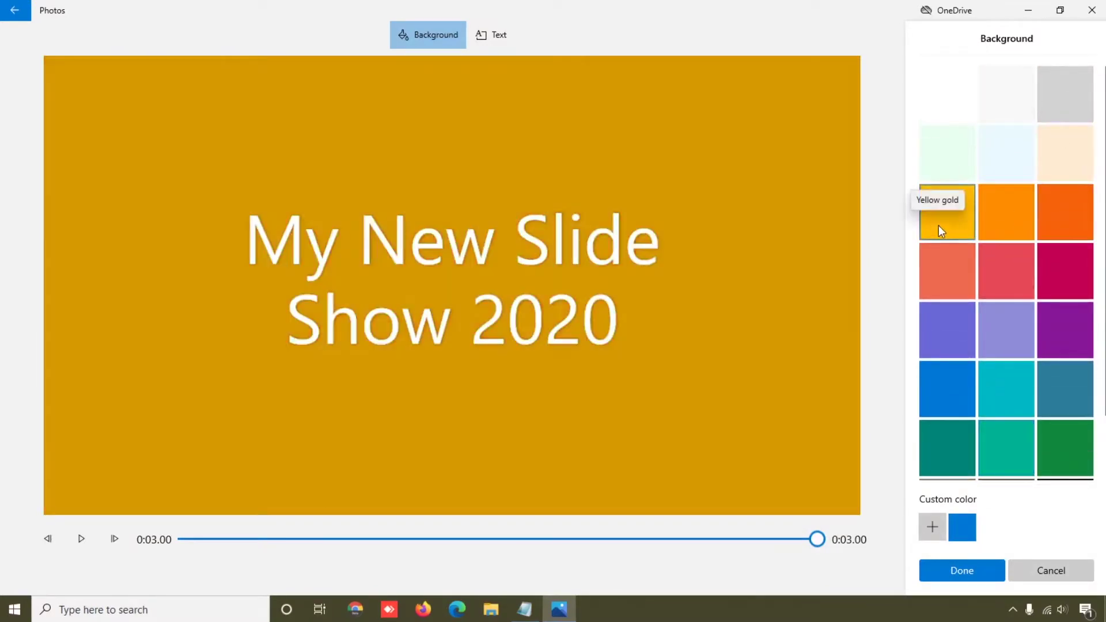
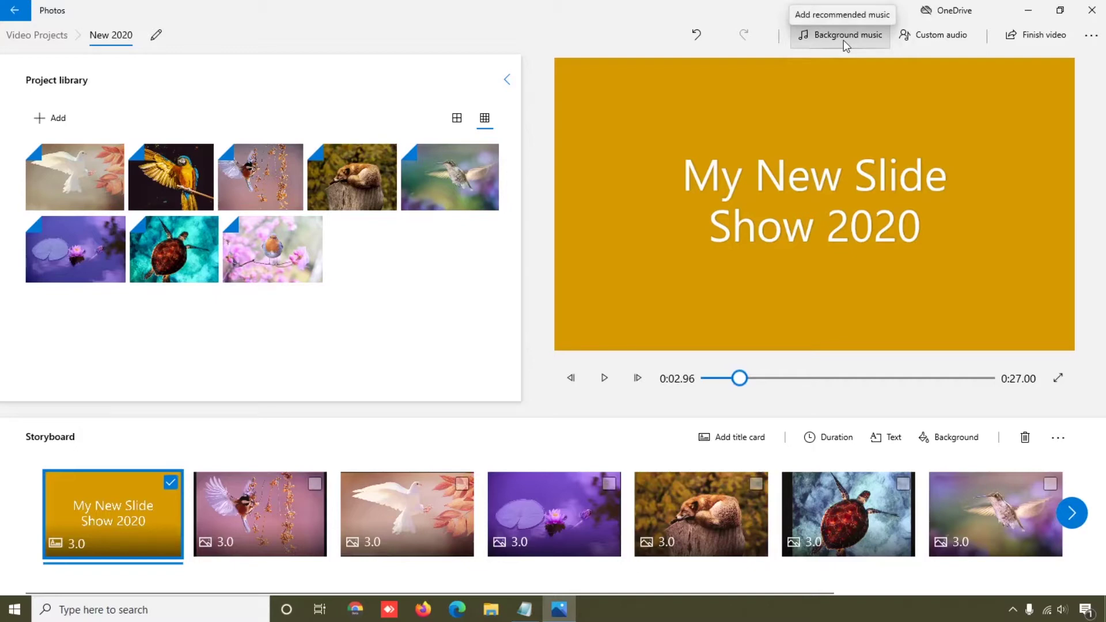
- Preview the Amplified track, set Anodized as background music at about half volume, and play part of the slideshow
left_click(843, 39)
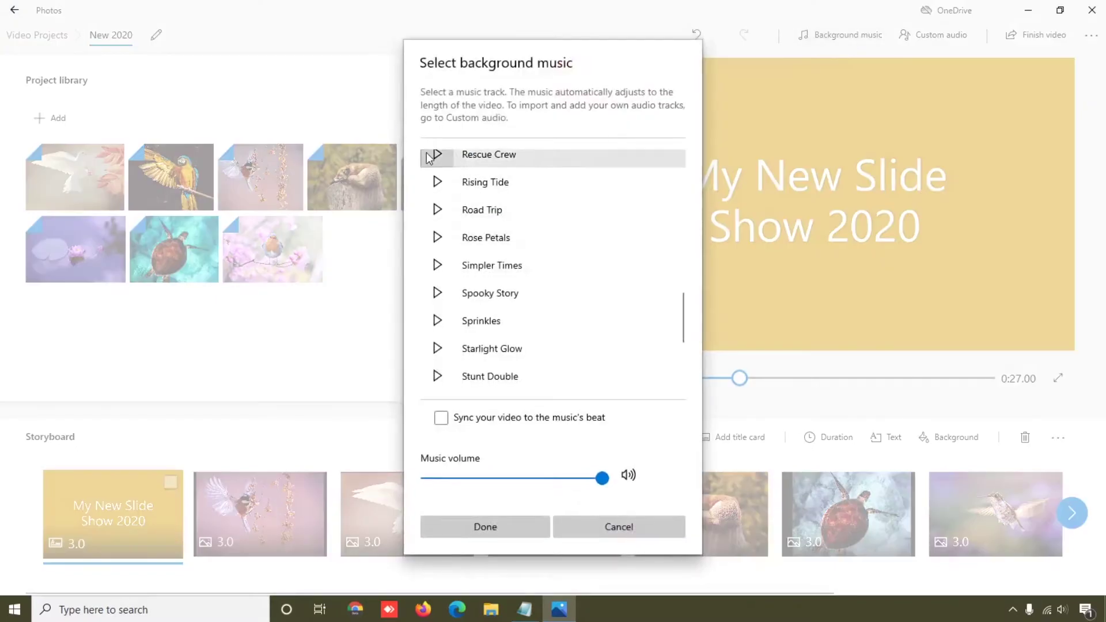
scroll(435, 162, "up", 3)
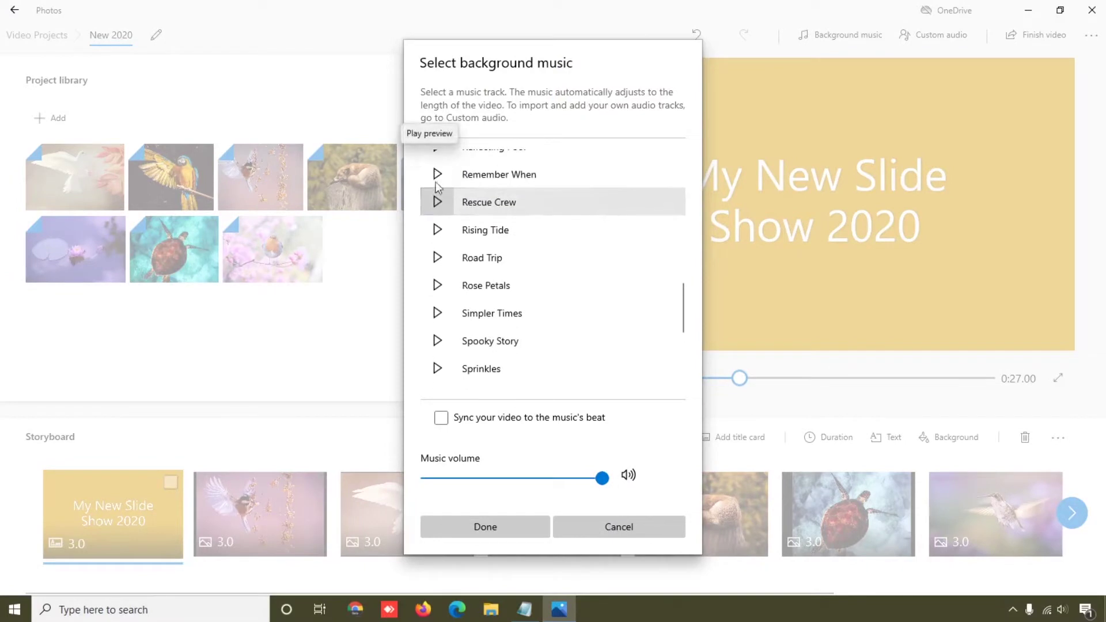
scroll(437, 179, "up", 20)
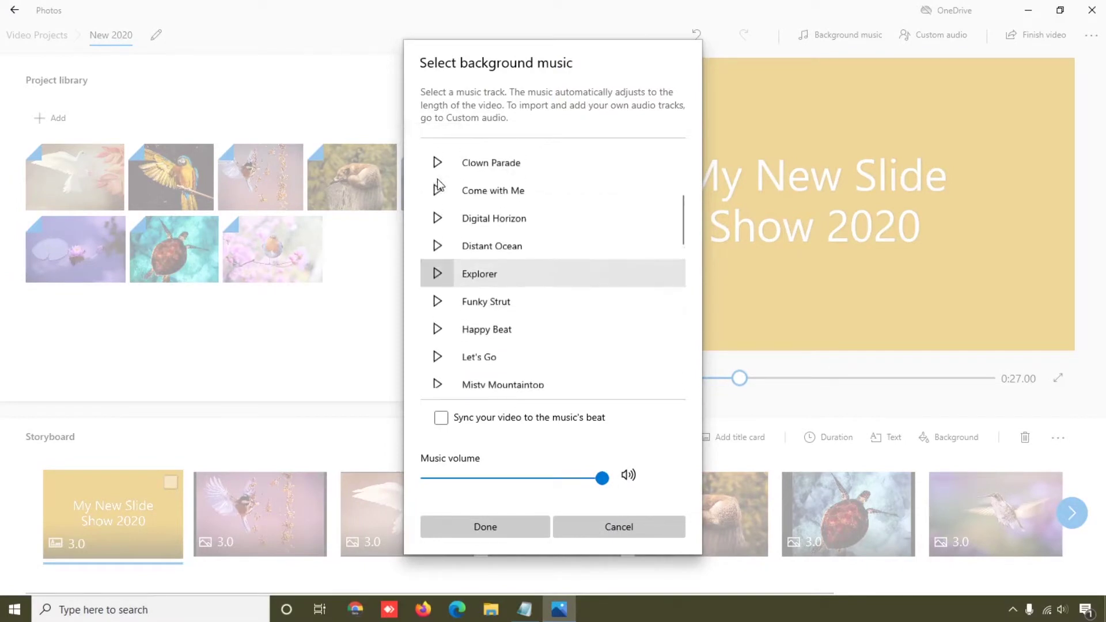
scroll(437, 179, "up", 1)
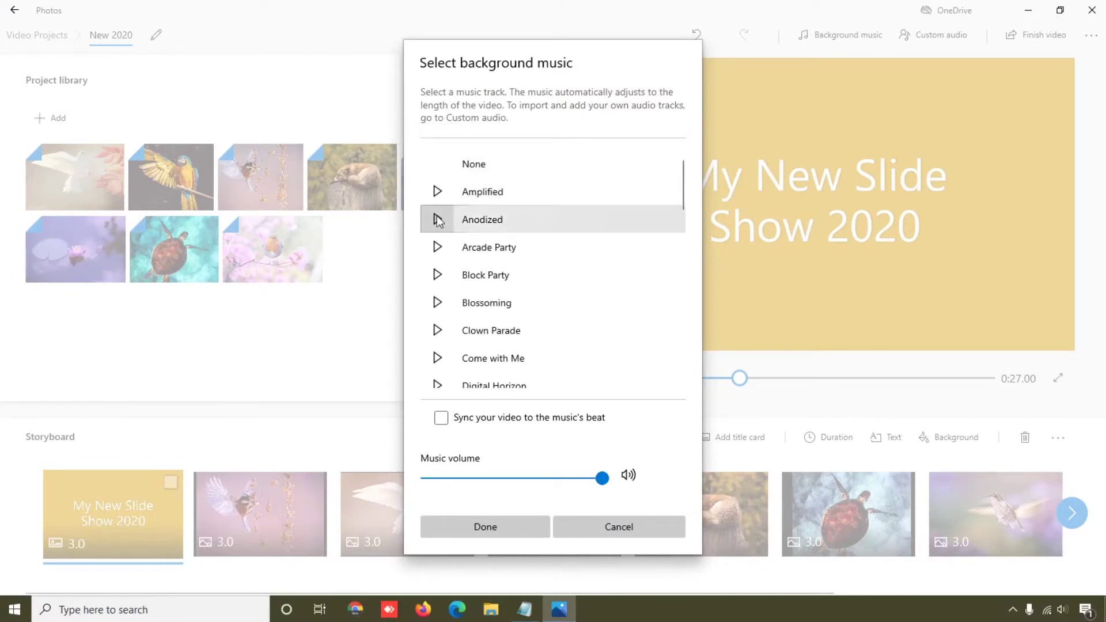
left_click(439, 193)
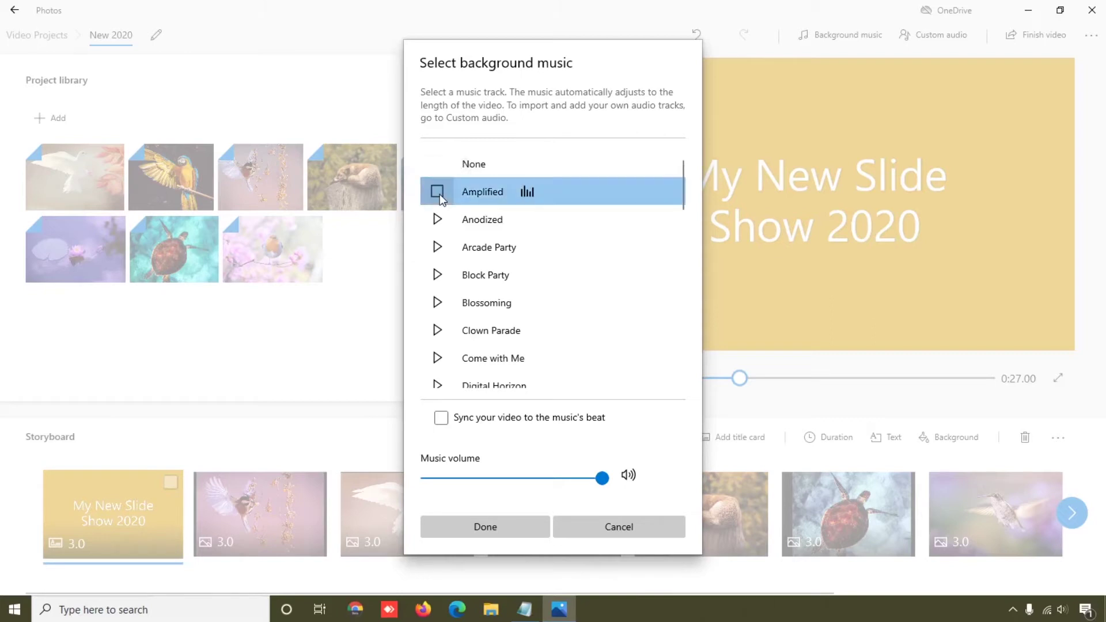
left_click(438, 221)
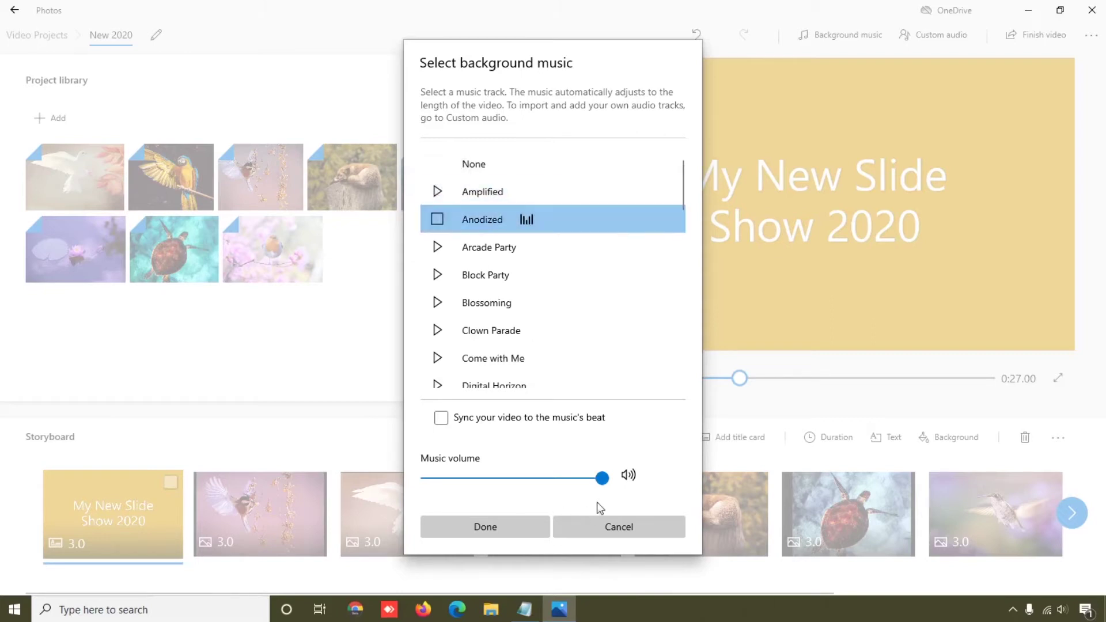
left_click_drag(603, 477, 513, 477)
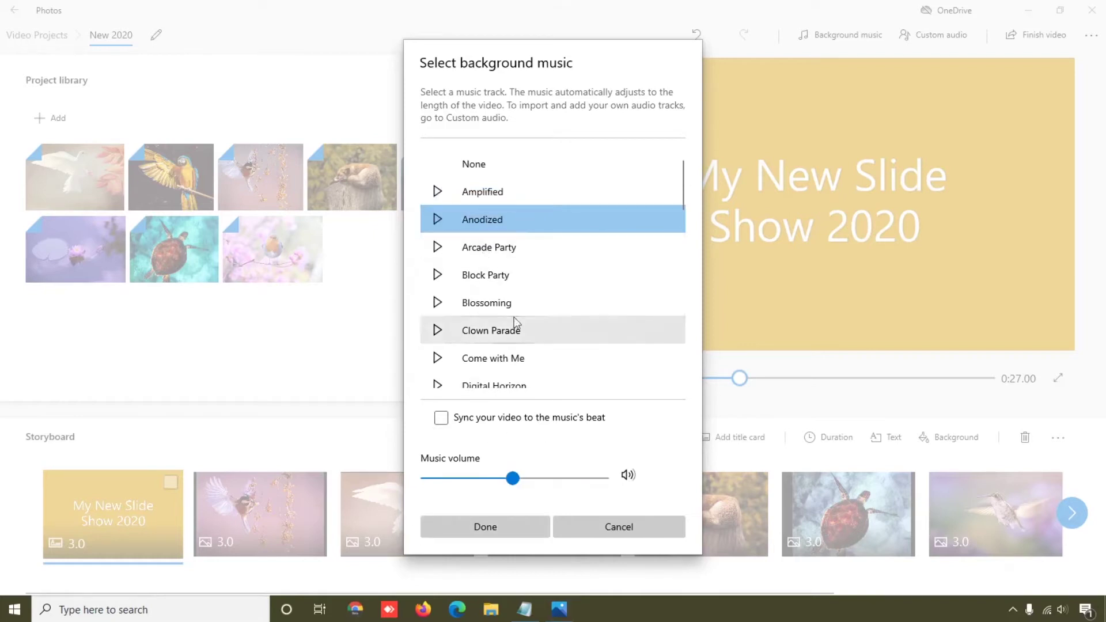
left_click(528, 531)
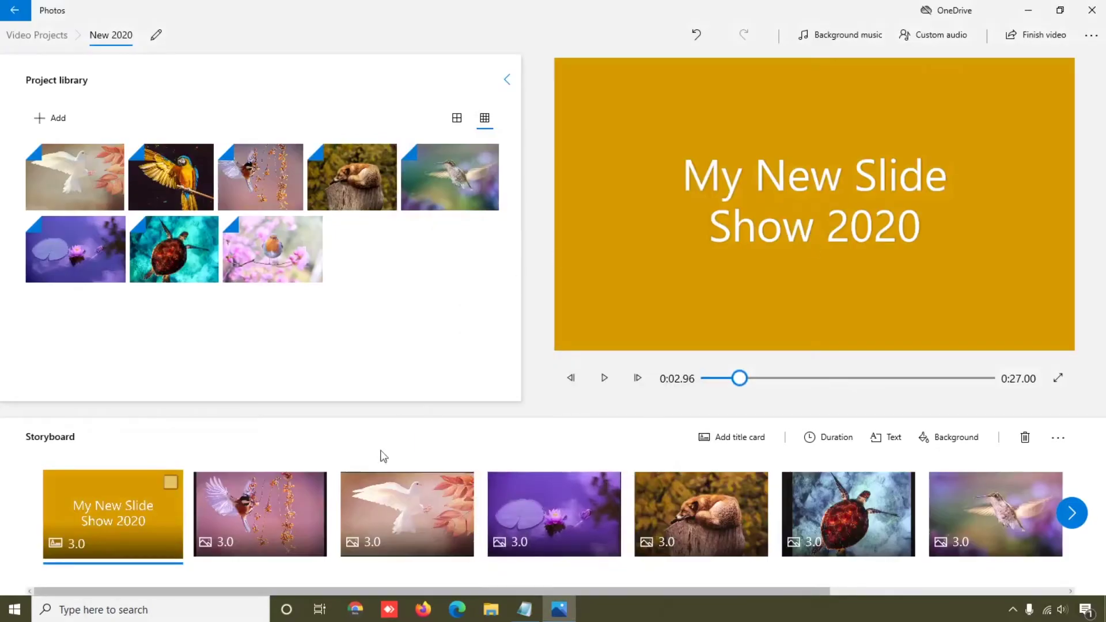
left_click(604, 381)
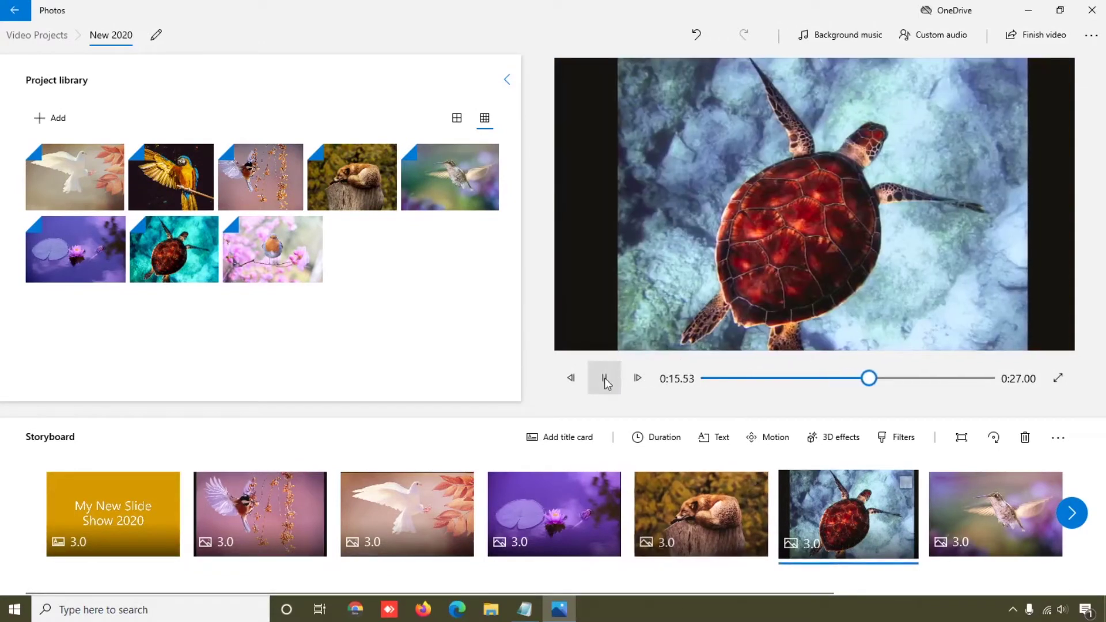
left_click(605, 378)
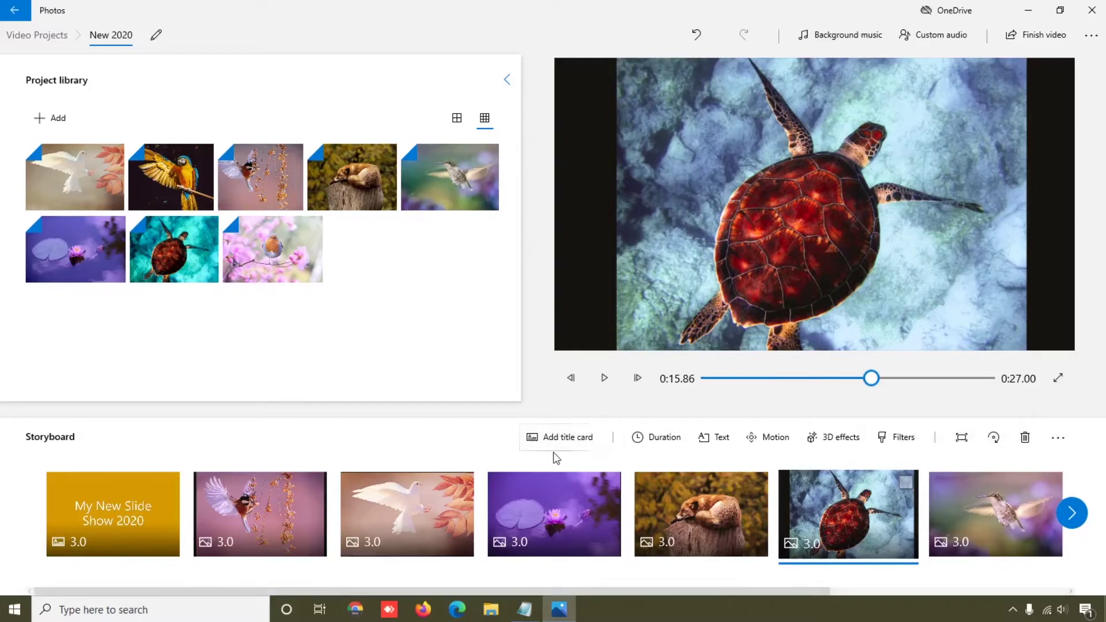
- Set the duration of the photo of the bird with orange berries to 1 second
left_click(657, 444)
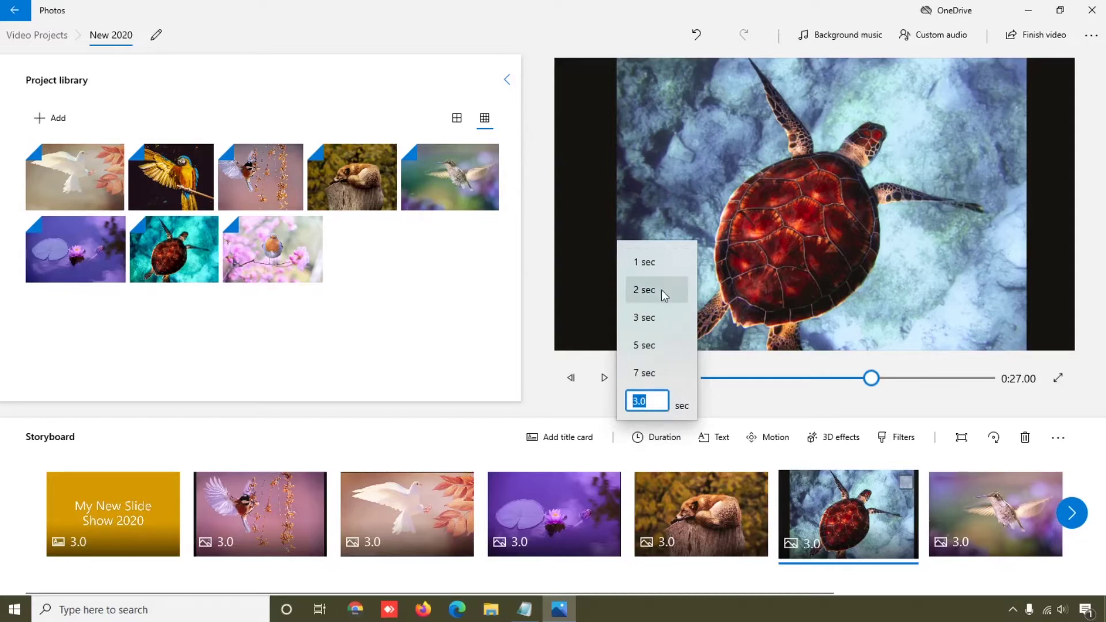
left_click(231, 501)
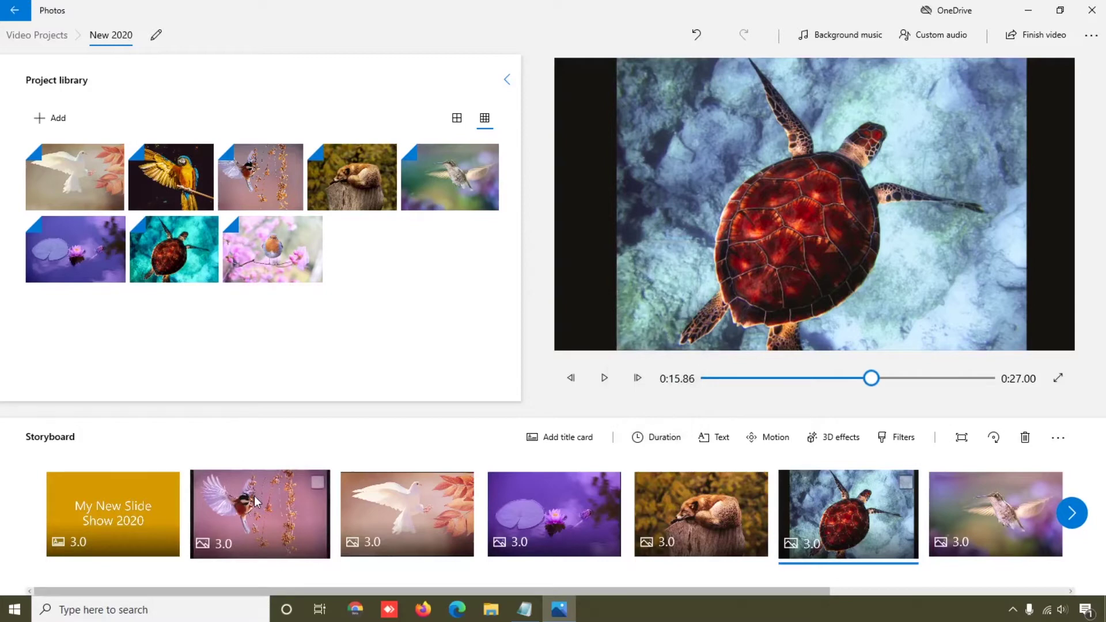
left_click(257, 499)
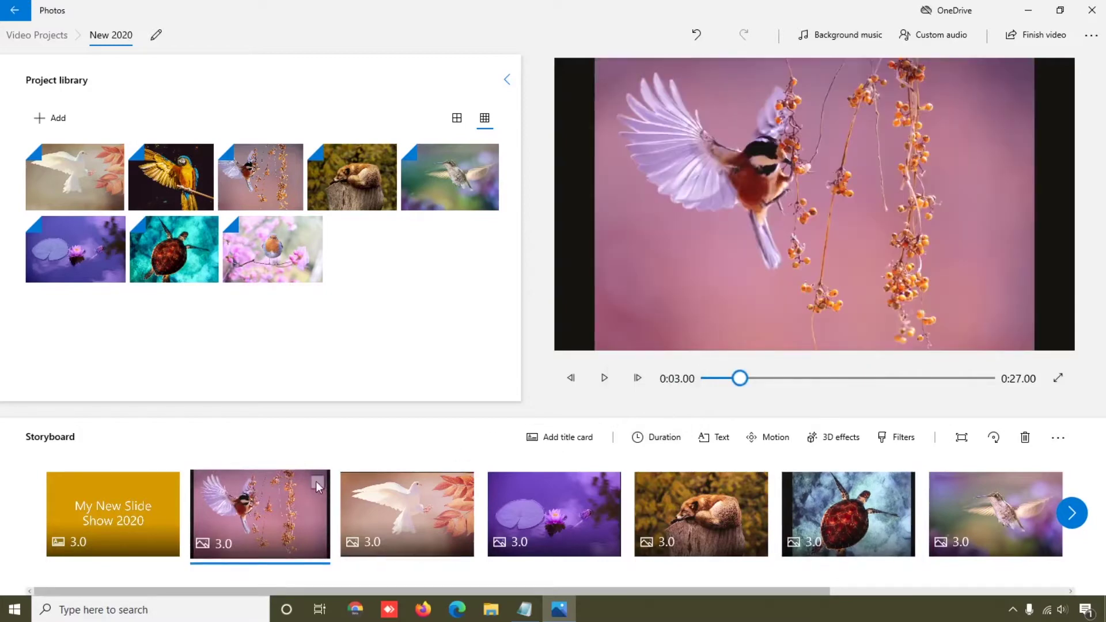
left_click(657, 437)
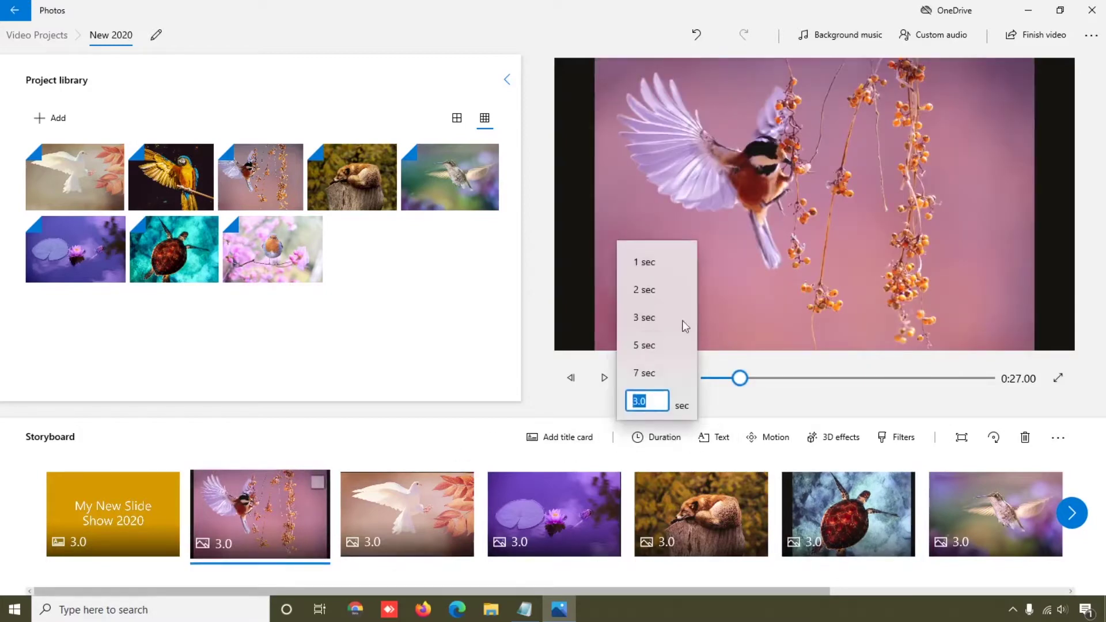
left_click(650, 268)
- Set the duration of the white dove photo to 5 seconds and the water lily photo to 7 seconds
left_click(410, 509)
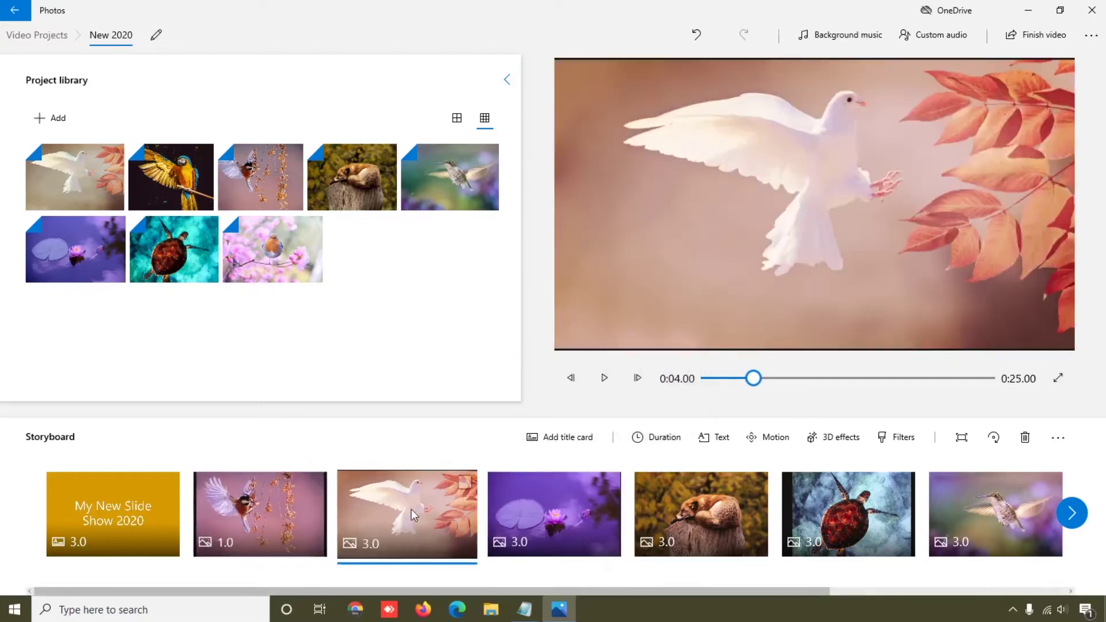
left_click(649, 439)
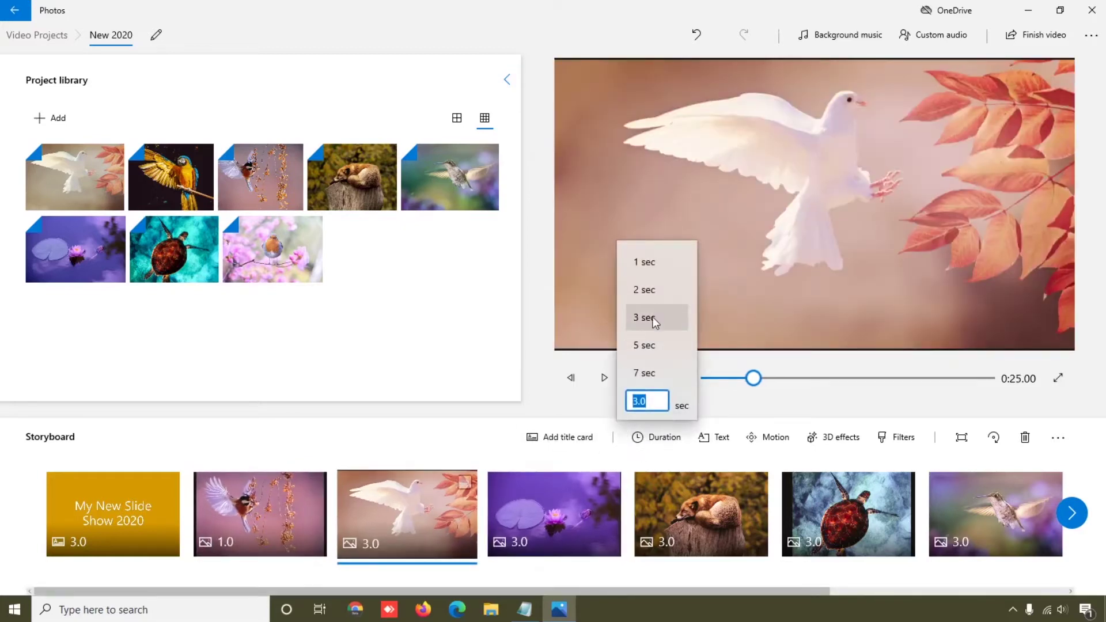
left_click(645, 345)
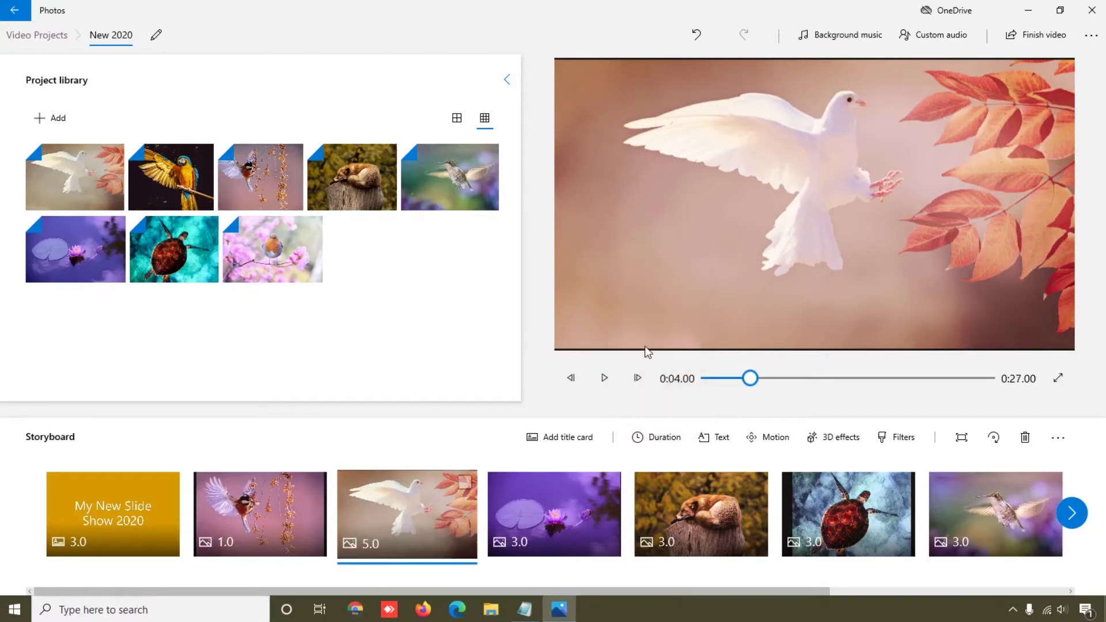
left_click(557, 524)
left_click(661, 436)
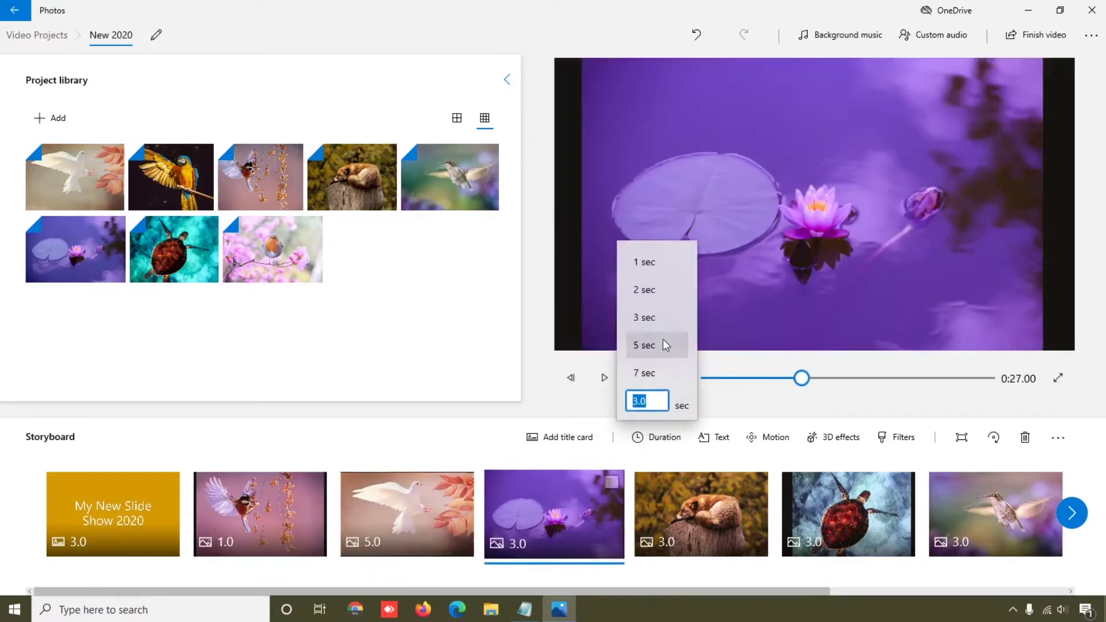
left_click(644, 381)
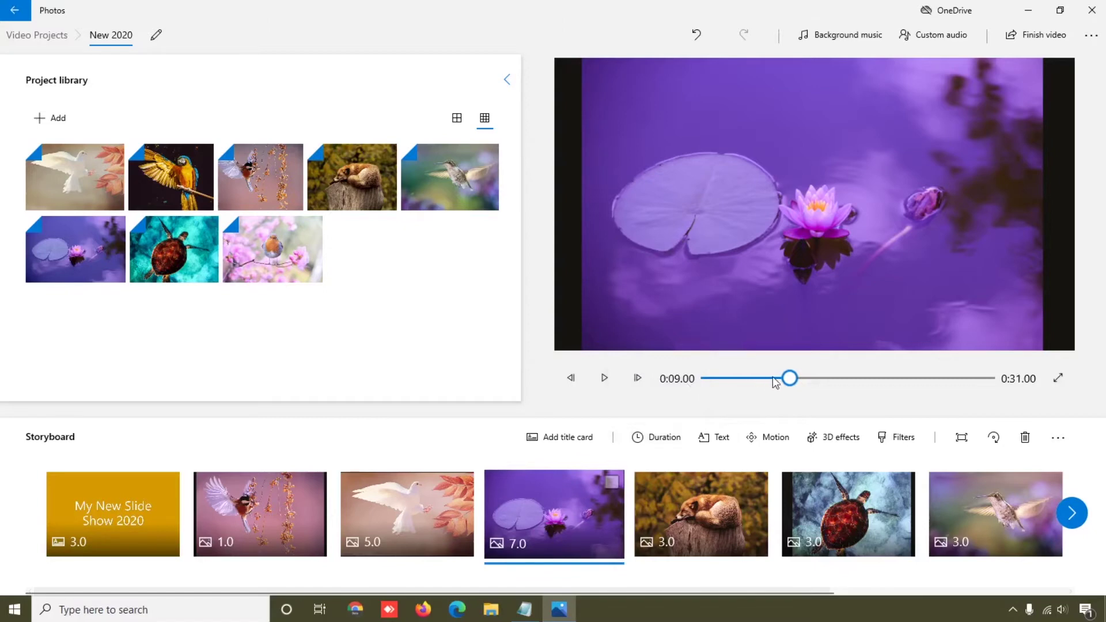
- Play the slideshow from near its beginning to check the photo timings, and pause on the sleeping fox
left_click_drag(789, 380, 709, 380)
left_click(604, 378)
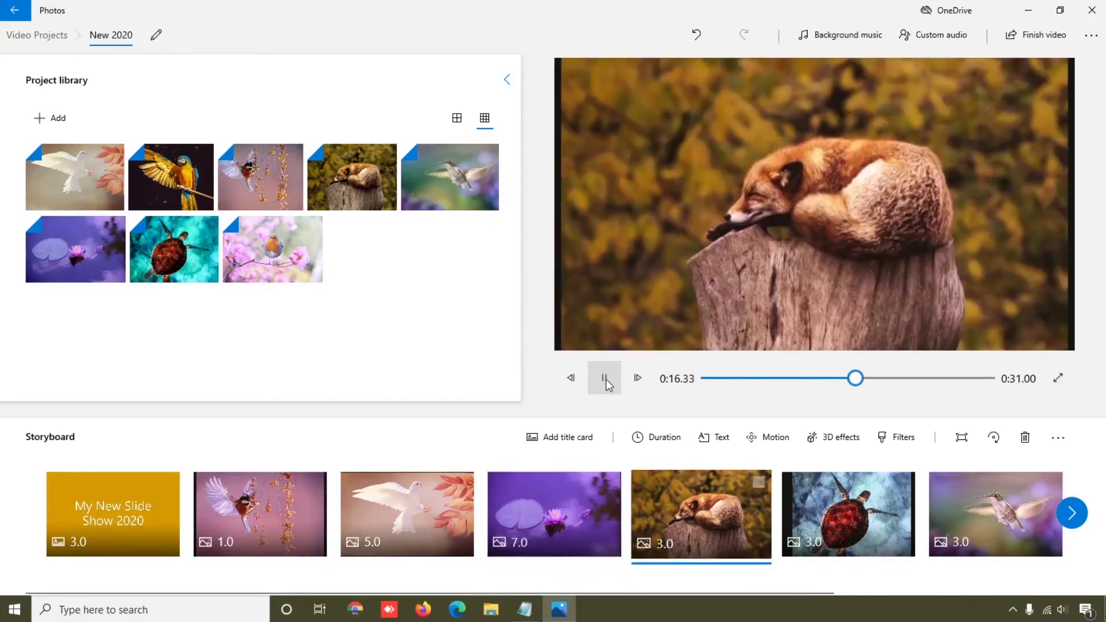
left_click(614, 377)
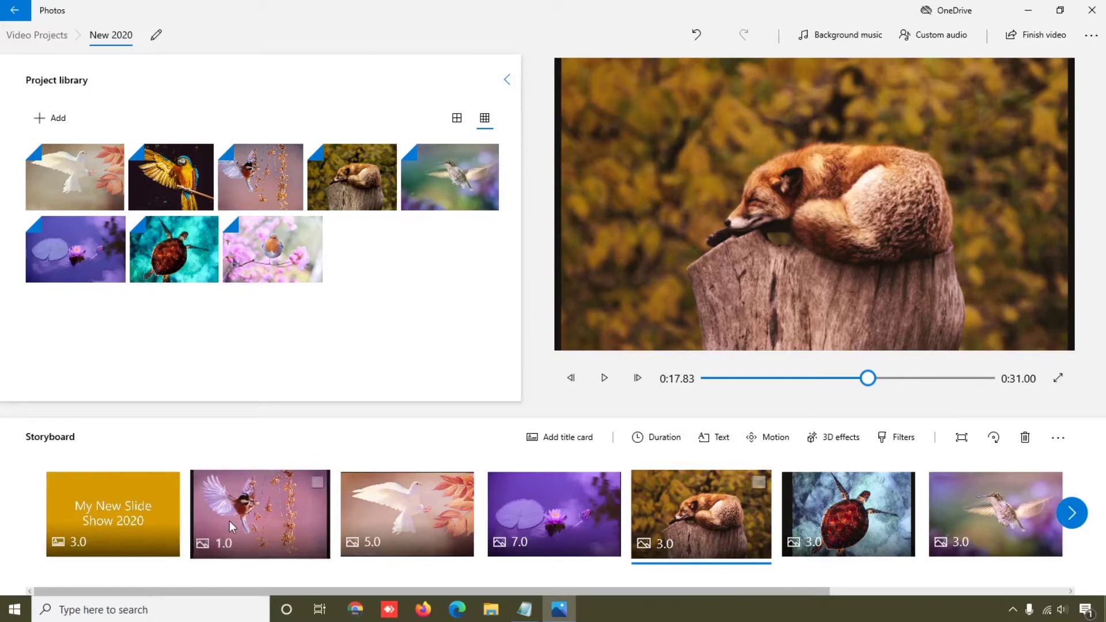
- Select only the photo of the bird with berries and add the text "Sample Text 1" to it
left_click(229, 521)
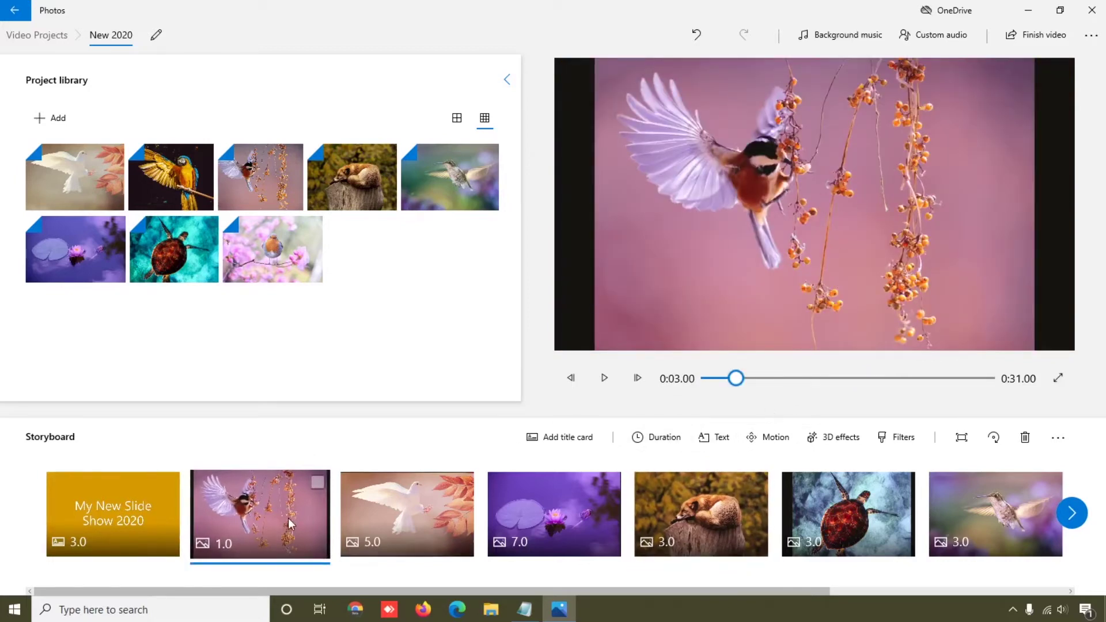
left_click(317, 483)
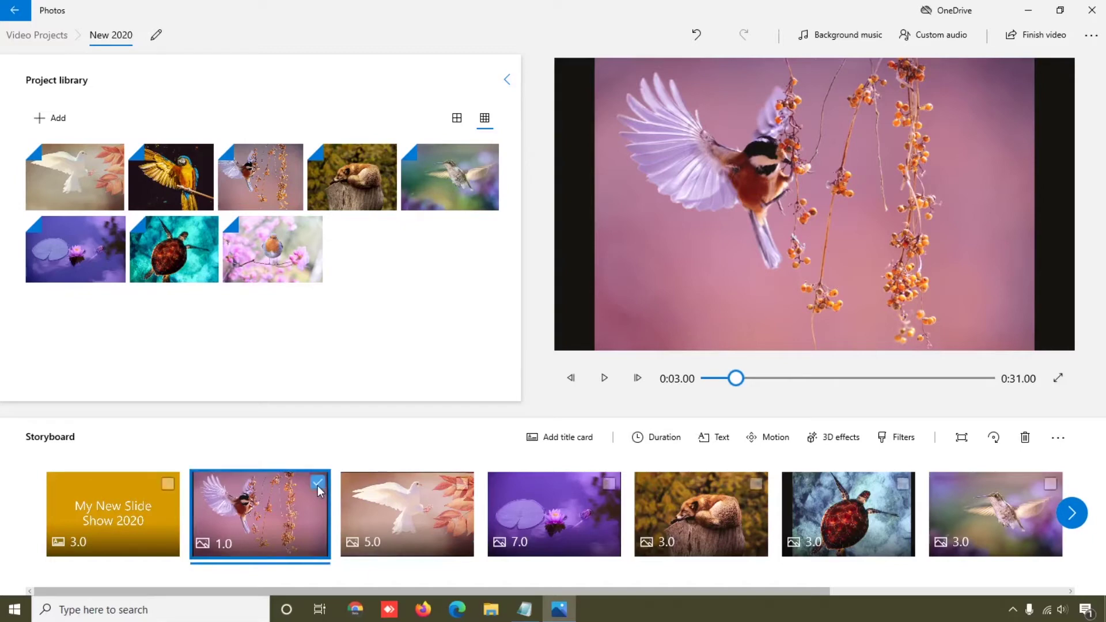
left_click(713, 442)
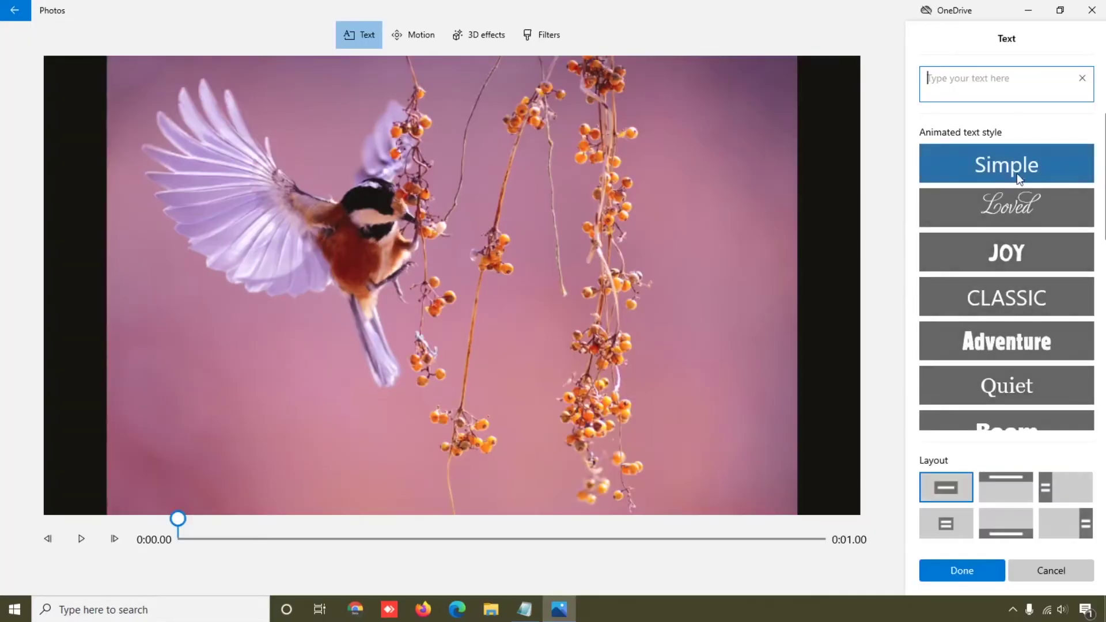
left_click(1040, 70)
type("Sample")
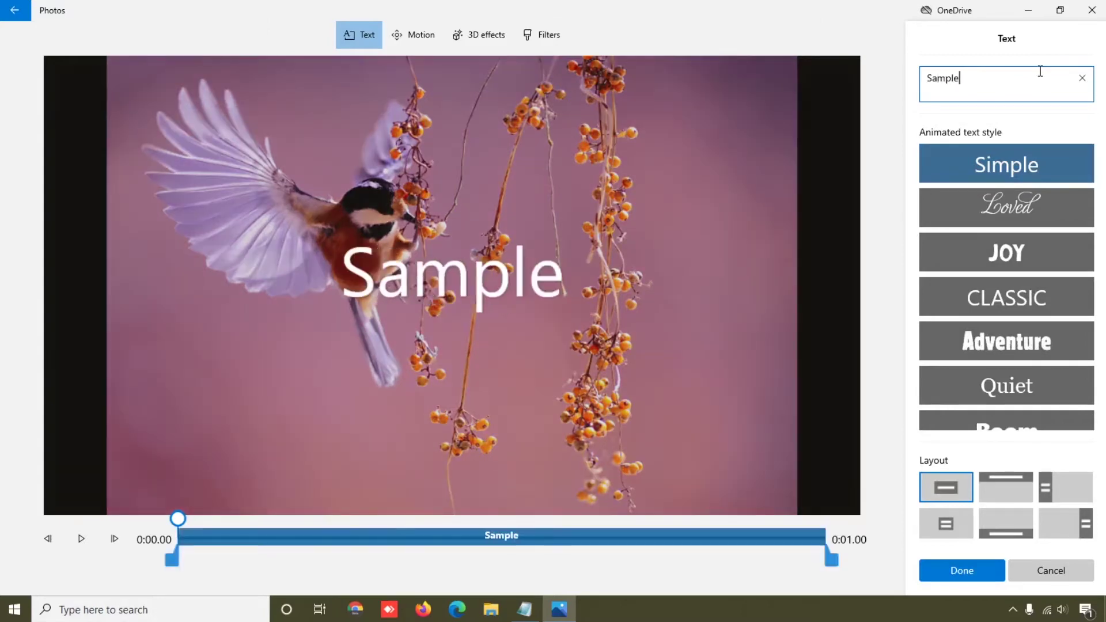
type(" Text ")
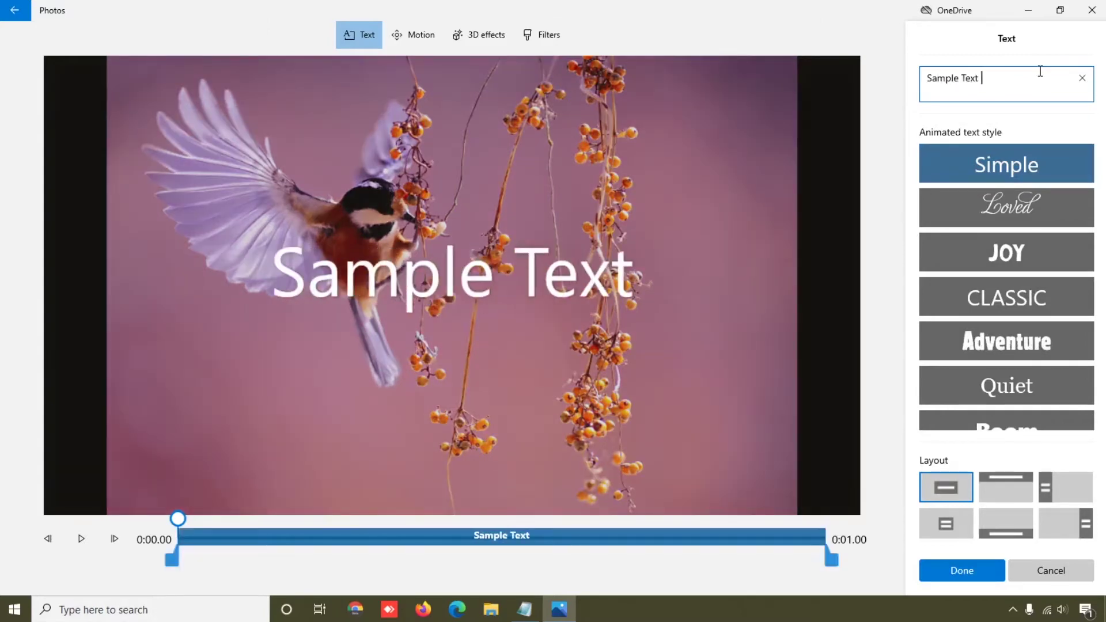
type("1")
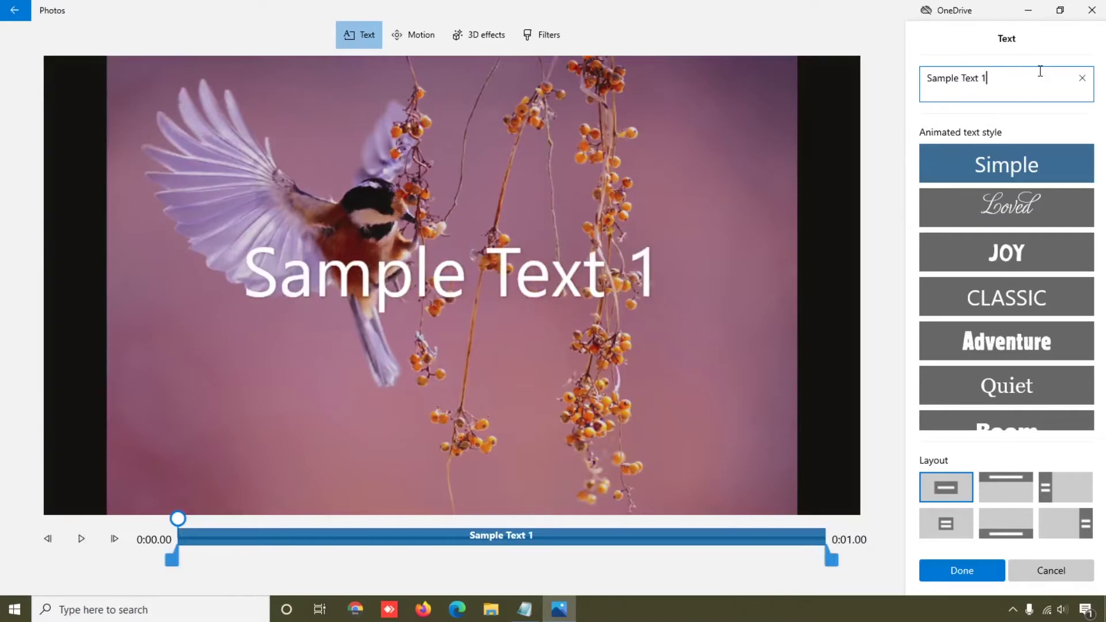
- Try the Classic, Loved, Joy, Adventure and Quiet animated styles on the photo's text, and return it to Simple
left_click(1038, 295)
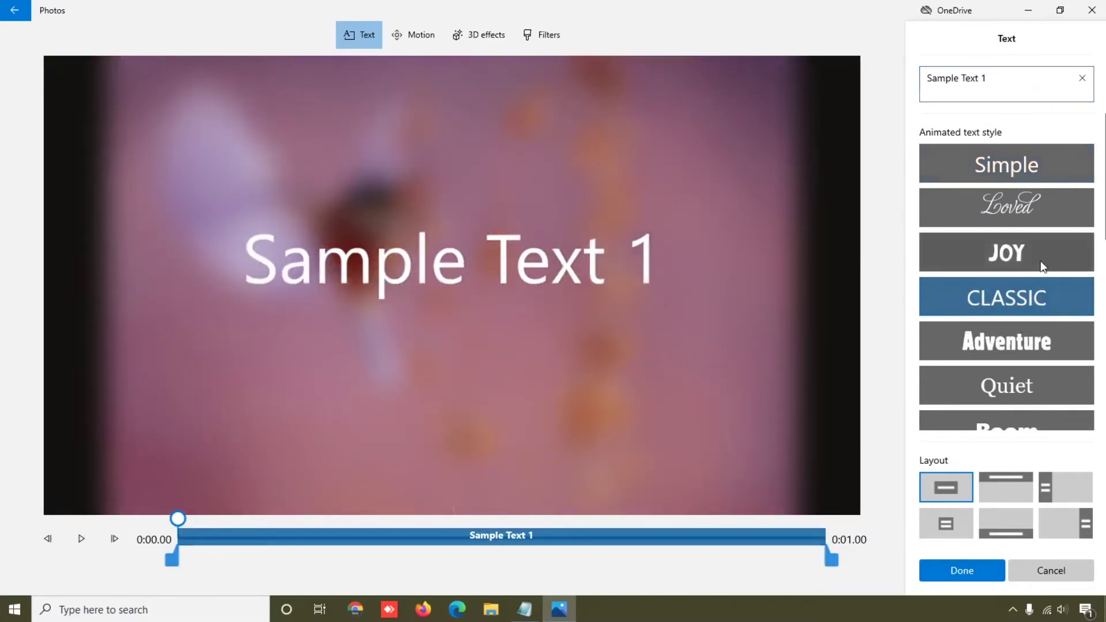
left_click(1032, 164)
left_click(1025, 219)
left_click(1028, 244)
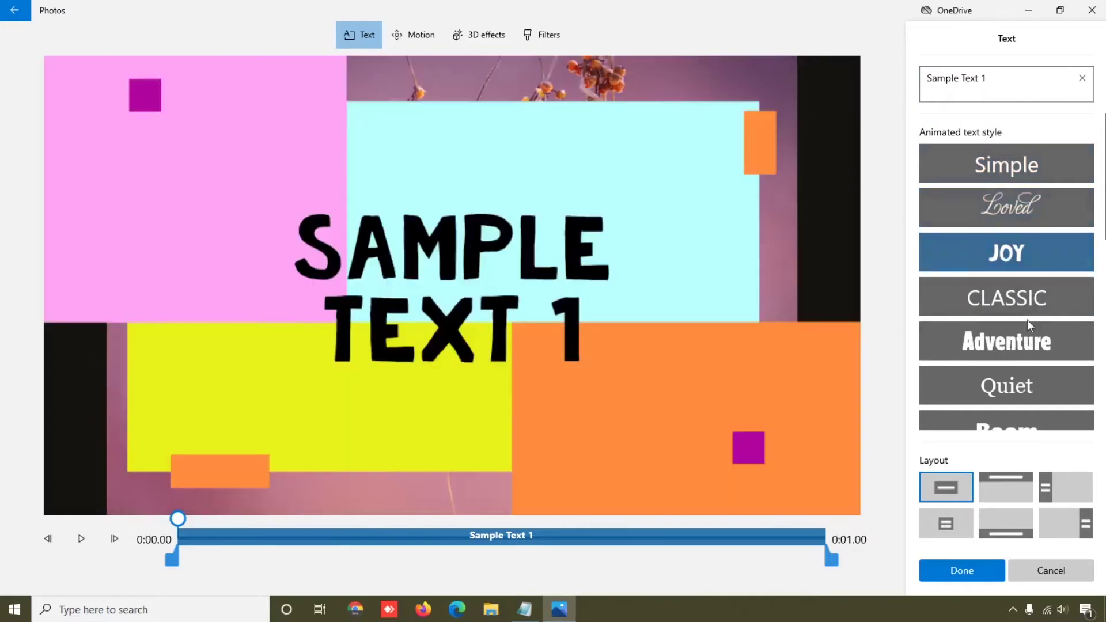
left_click(1027, 340)
left_click(1024, 381)
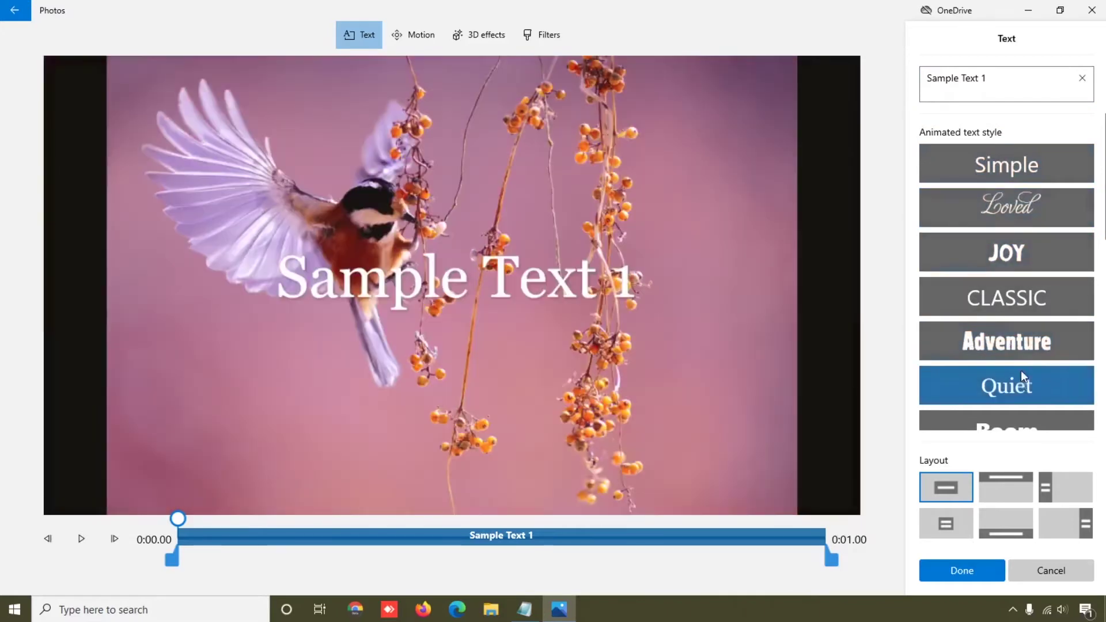
left_click(1038, 178)
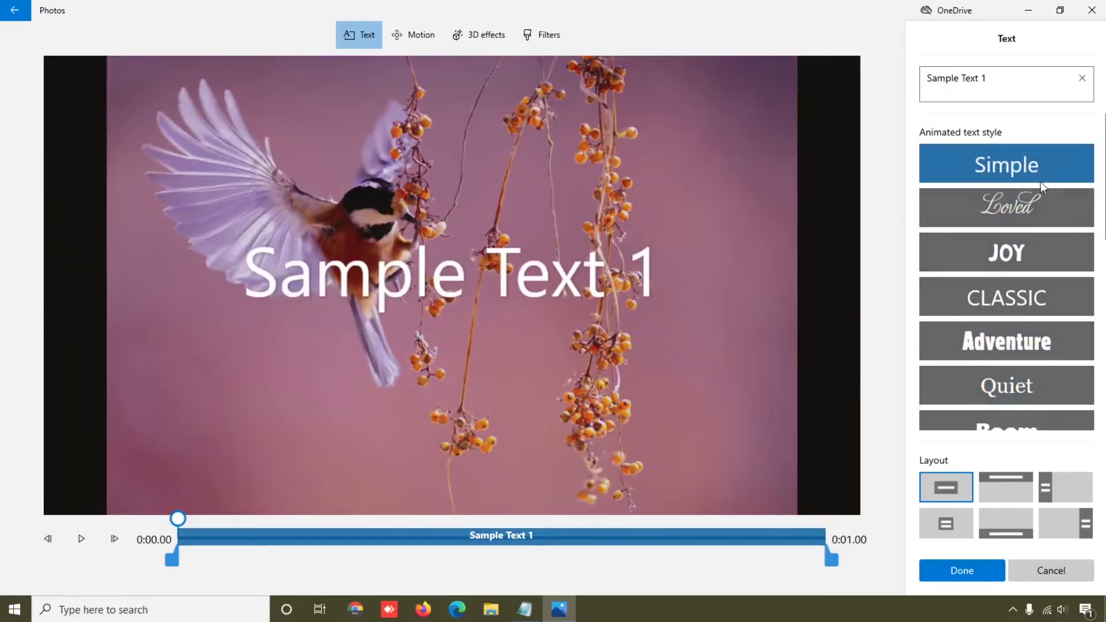
- Apply the bottom layout to the bird photo's text and play the slideshow from the title card
left_click(1004, 523)
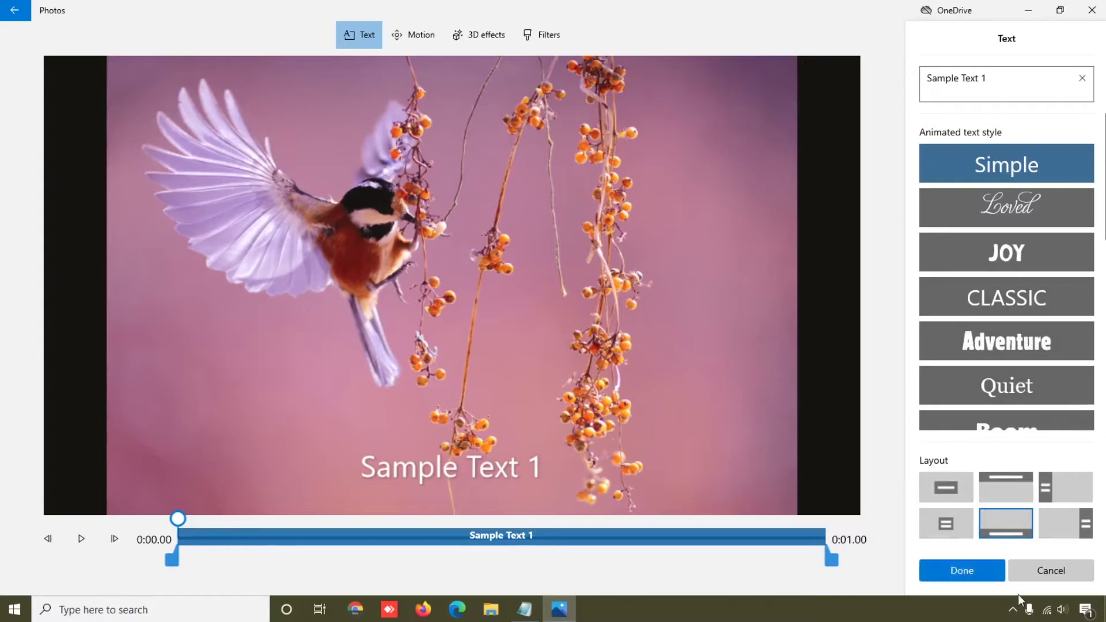
left_click(988, 572)
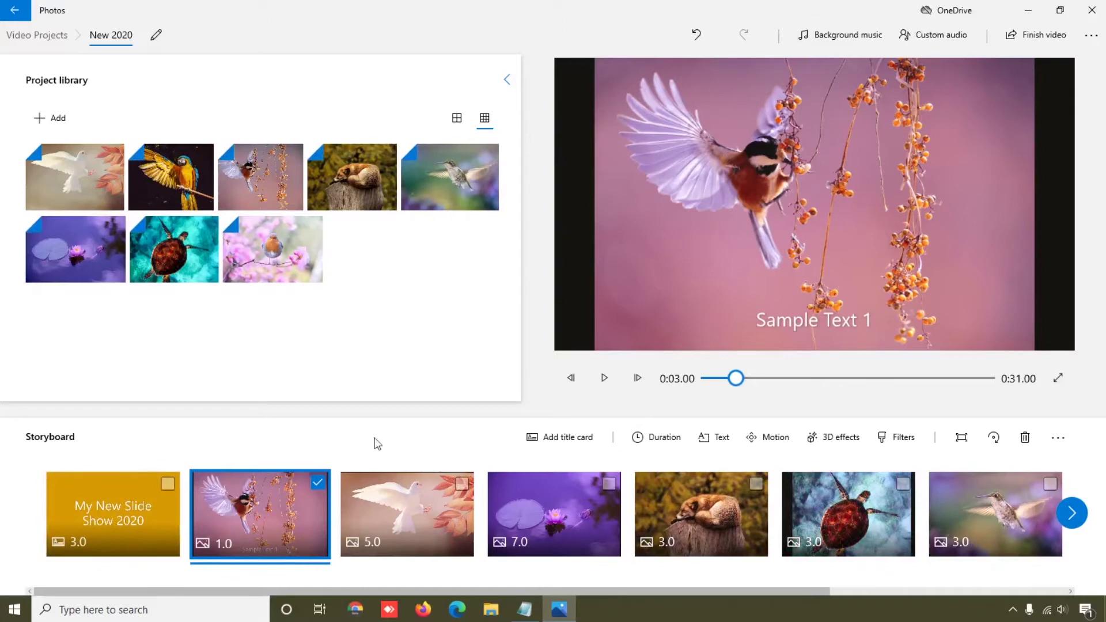
left_click(143, 523)
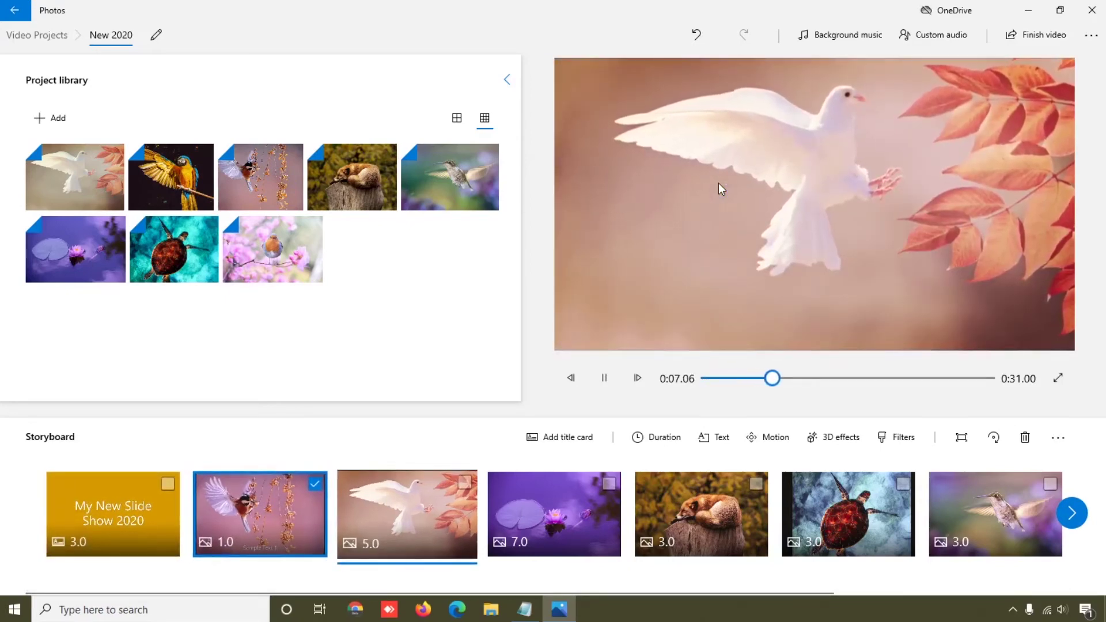
left_click(604, 378)
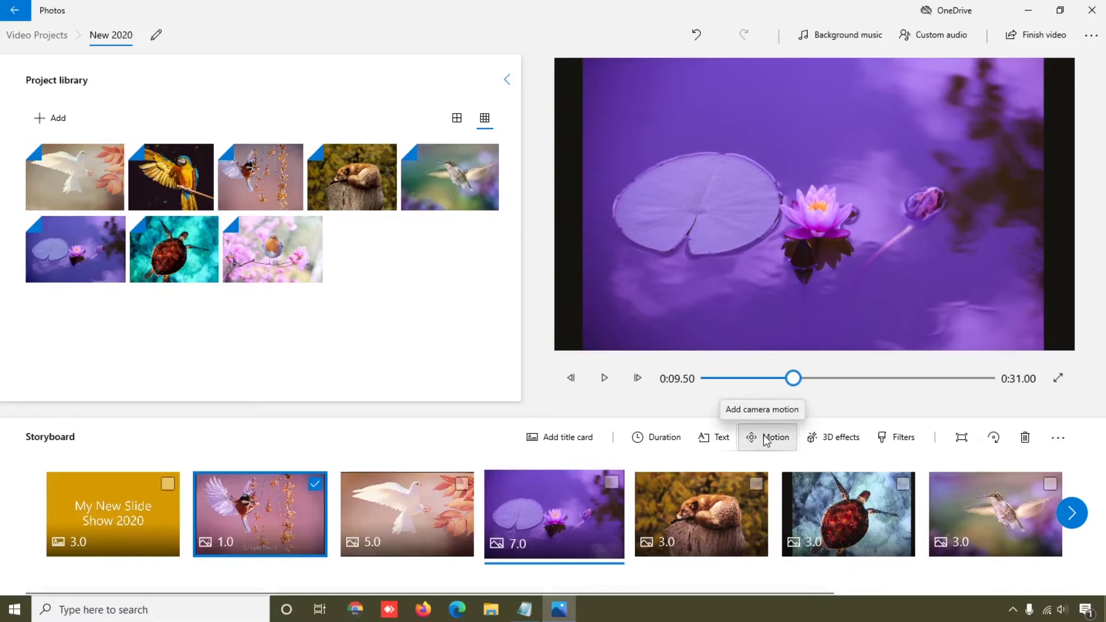
- Select only the white dove photo in the storyboard and open its camera motion options
left_click(391, 509)
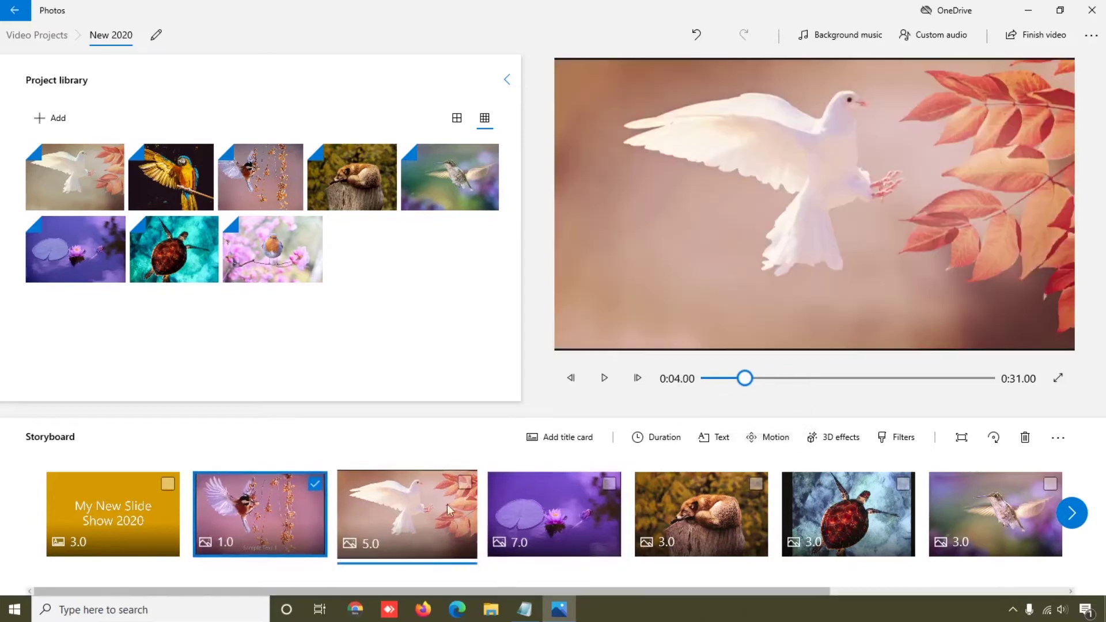
left_click(385, 500)
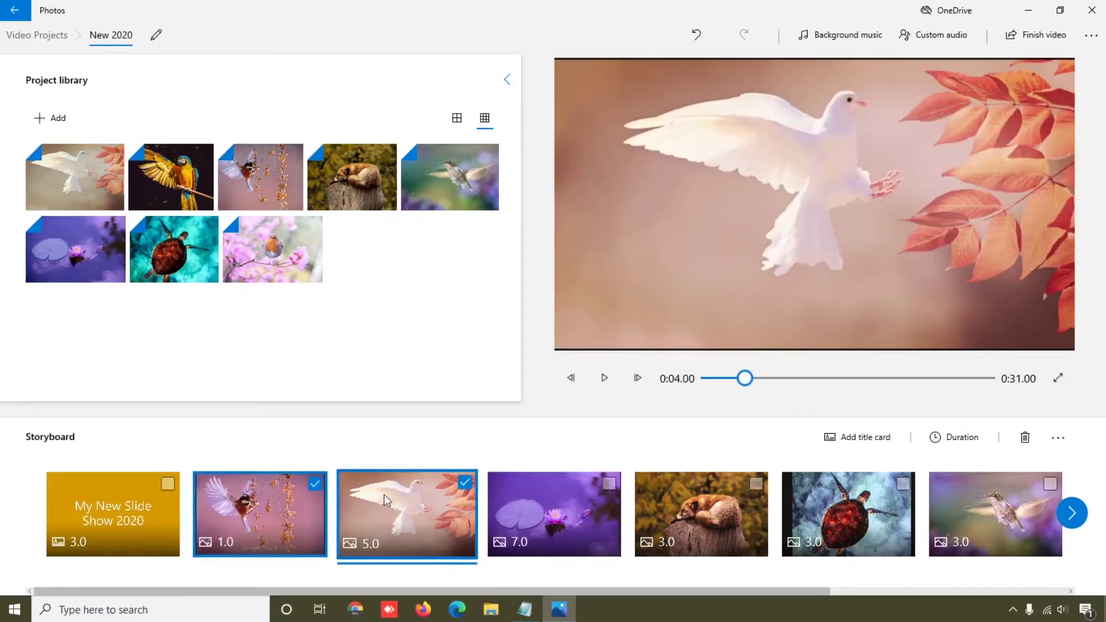
left_click(315, 484)
left_click(772, 439)
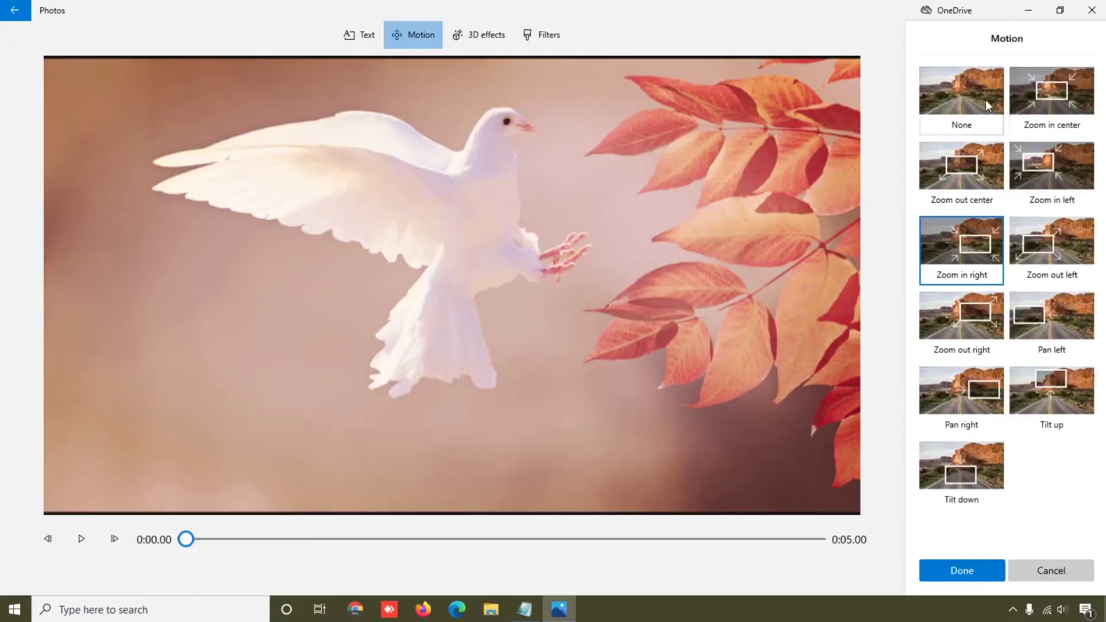
- Try the Zoom in center, Zoom in left, Pan left and Tilt down motions on the dove photo, and settle on Zoom out center
left_click(1080, 102)
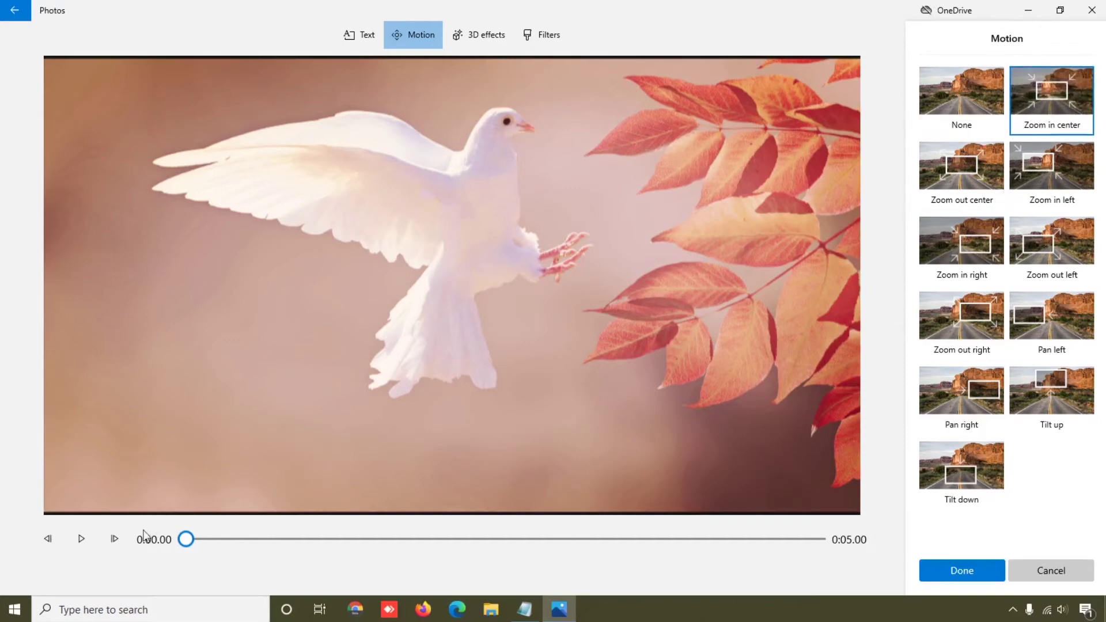
left_click(81, 539)
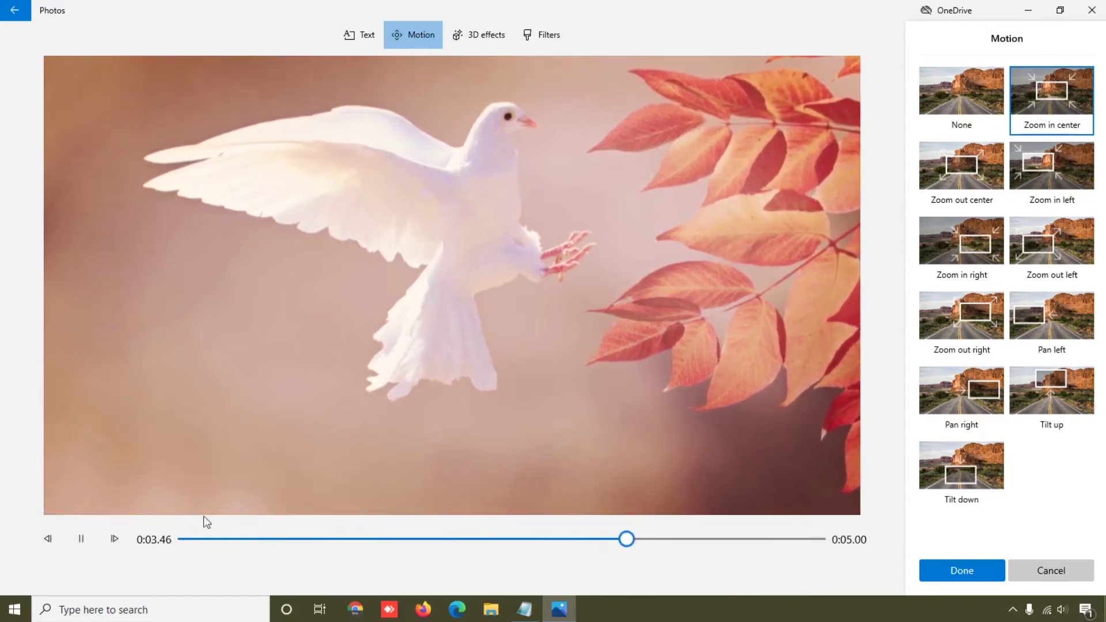
left_click(980, 190)
left_click(82, 541)
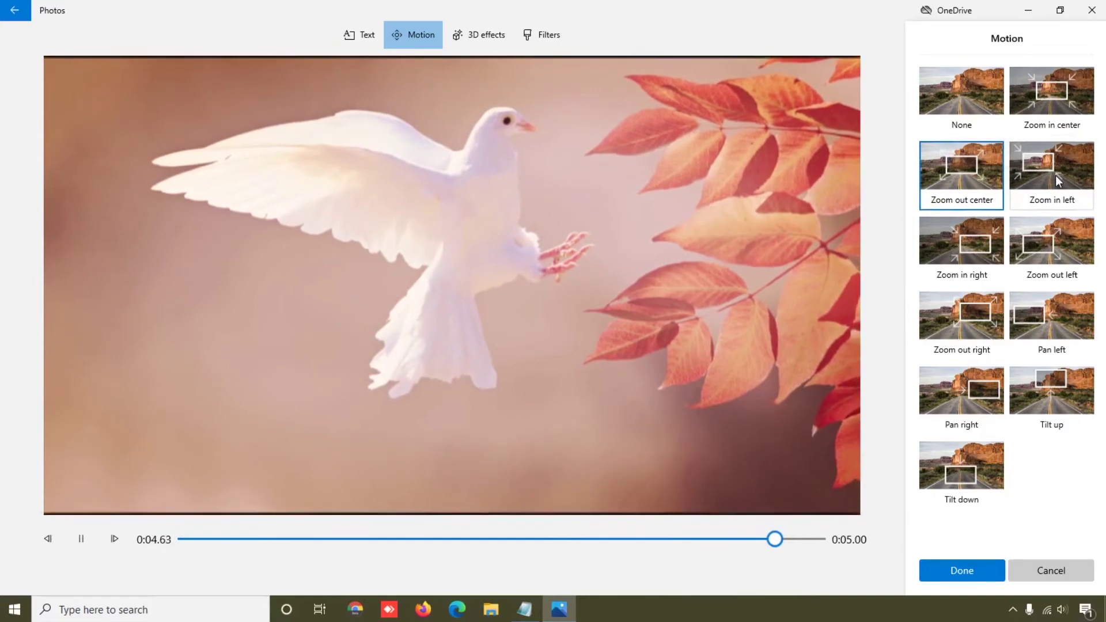
left_click(1032, 170)
left_click(84, 545)
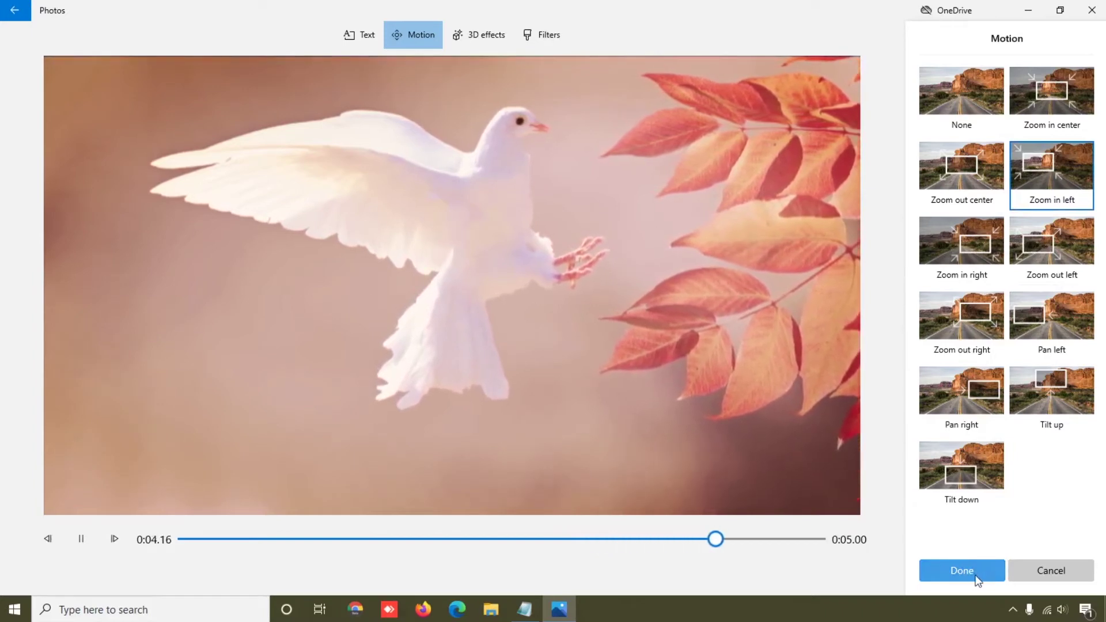
left_click(1043, 317)
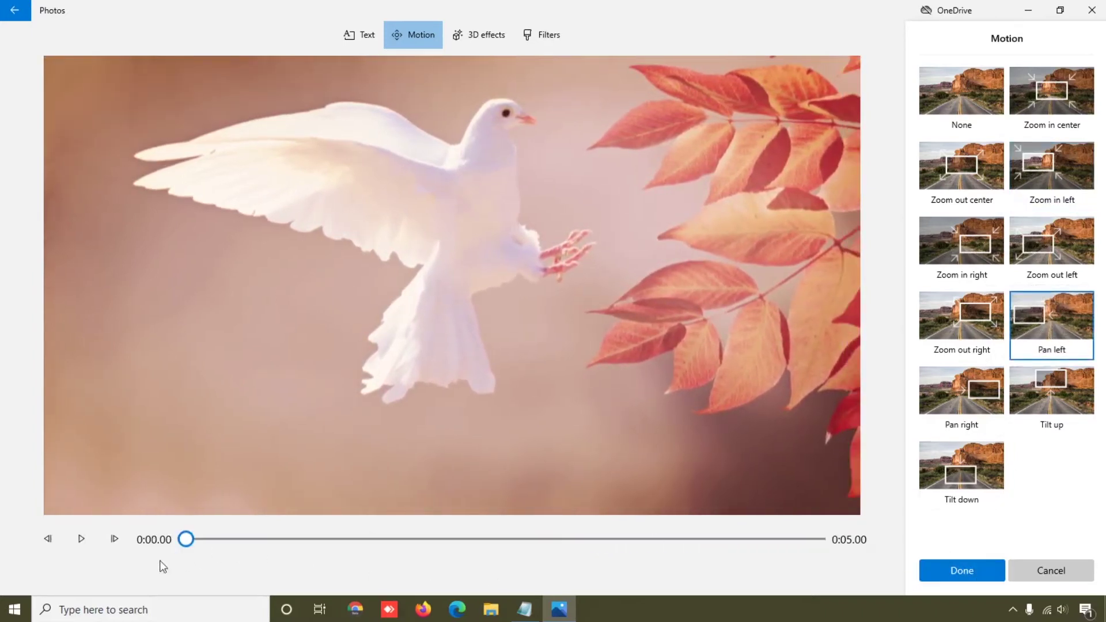
left_click(81, 539)
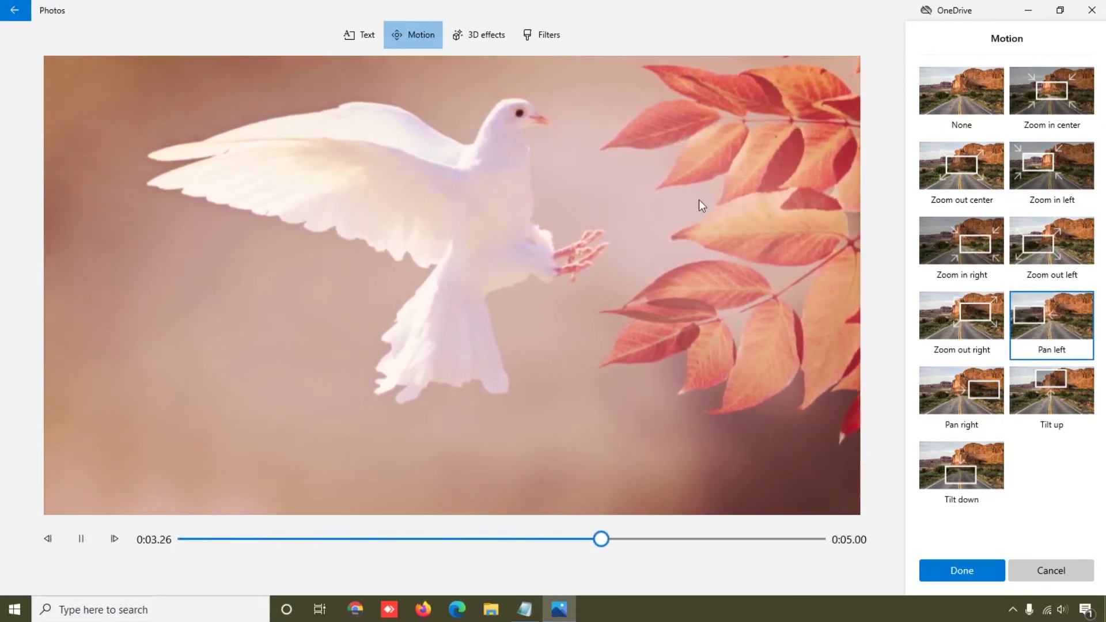
left_click(973, 478)
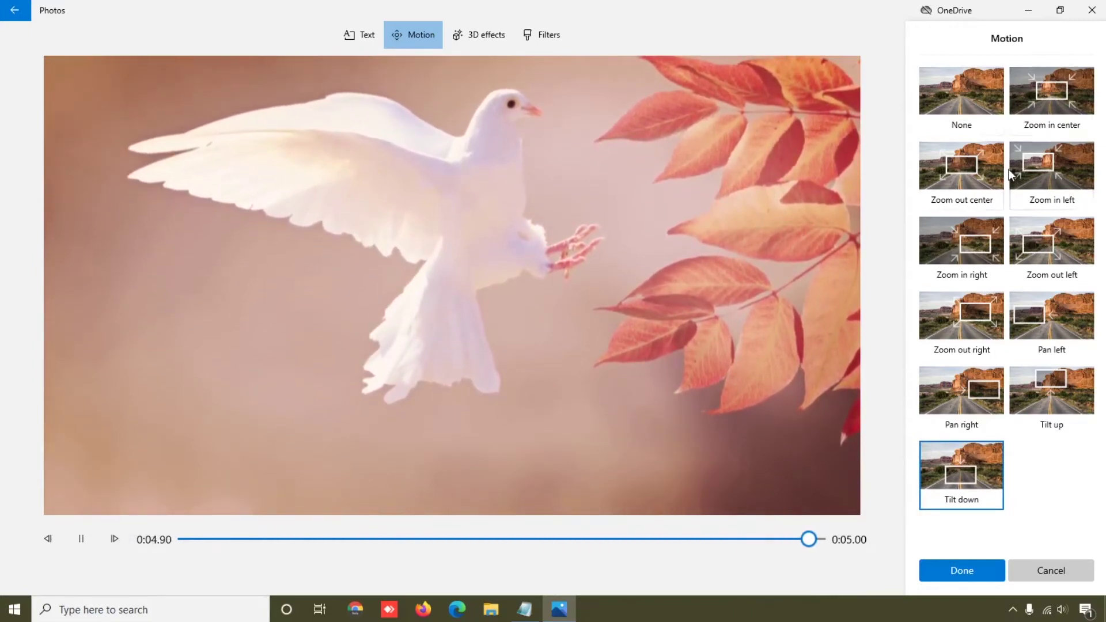
left_click(961, 173)
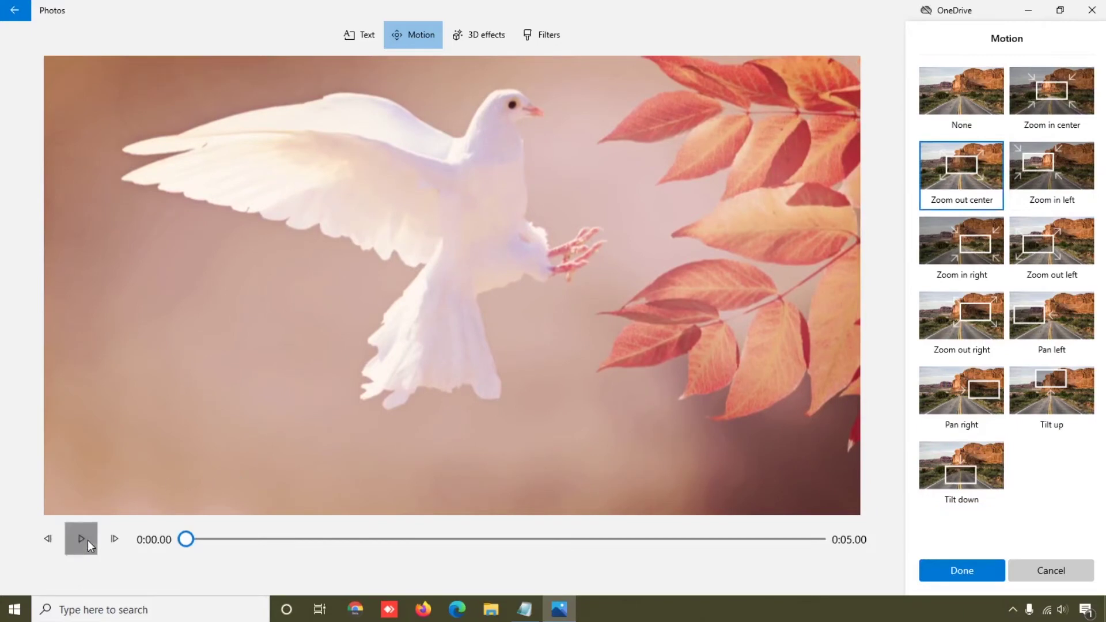
left_click(82, 539)
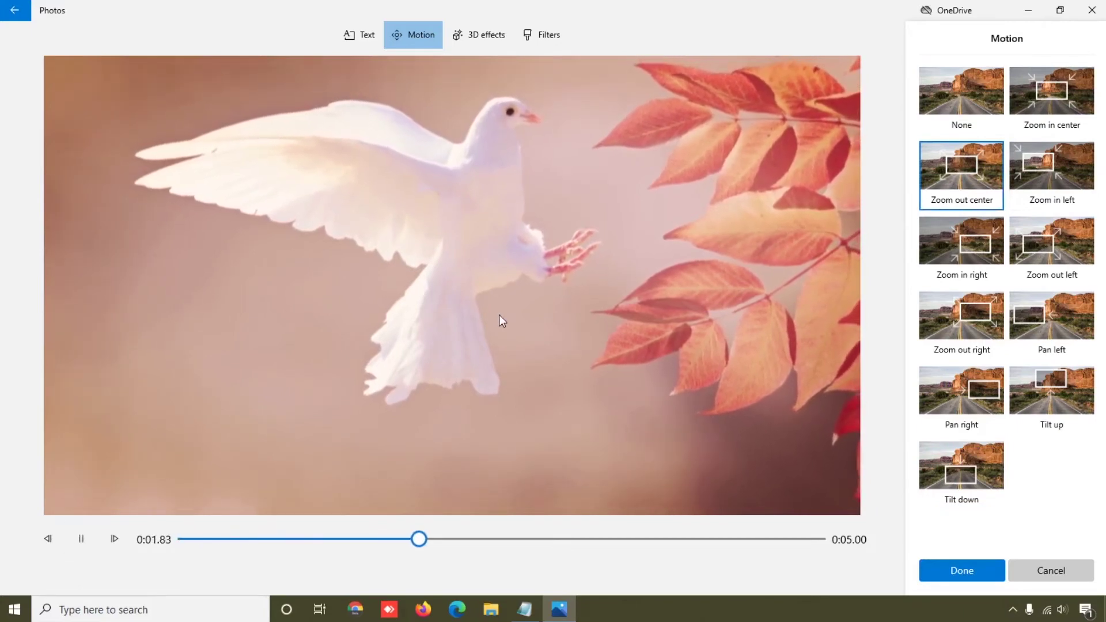
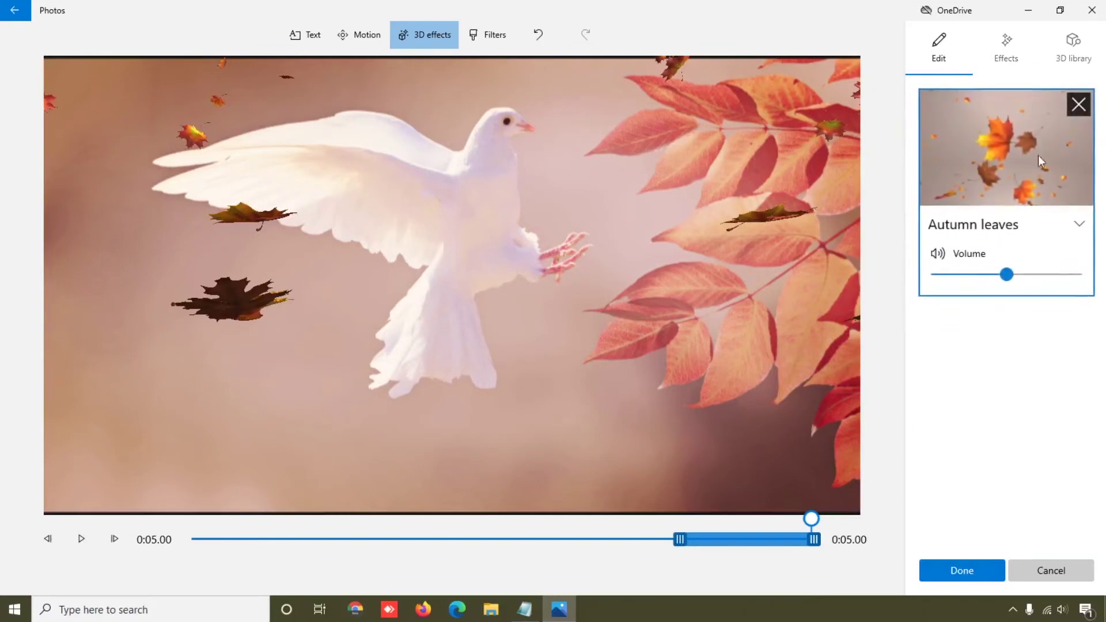
- Preview the Autumn leaves effect and adjust its time range to start past the middle of the dove clip
left_click(86, 541)
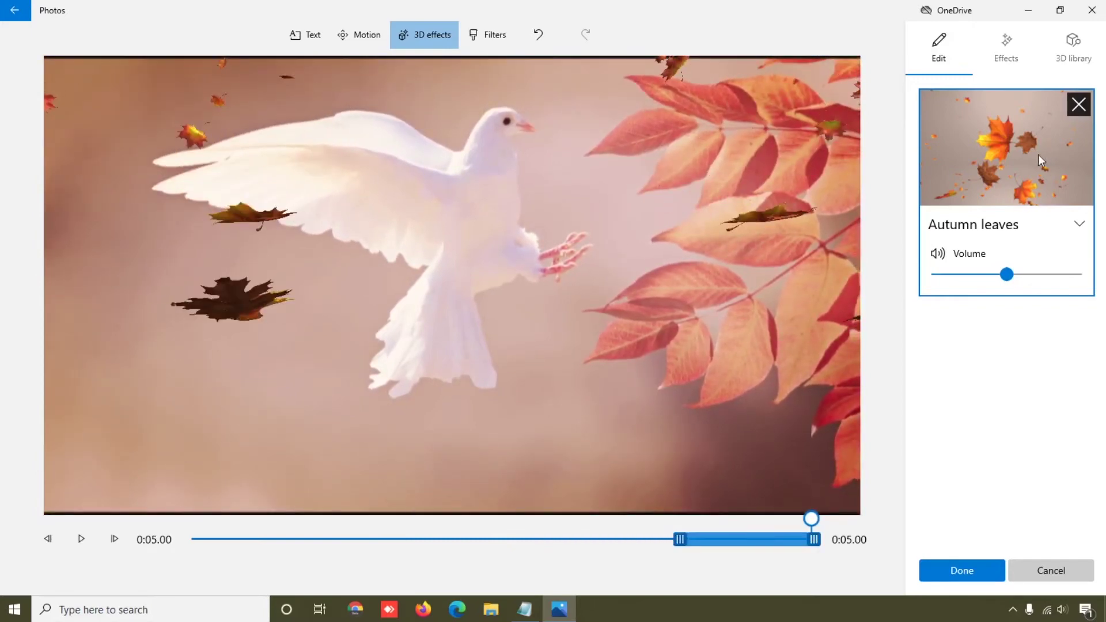
left_click_drag(679, 541, 349, 547)
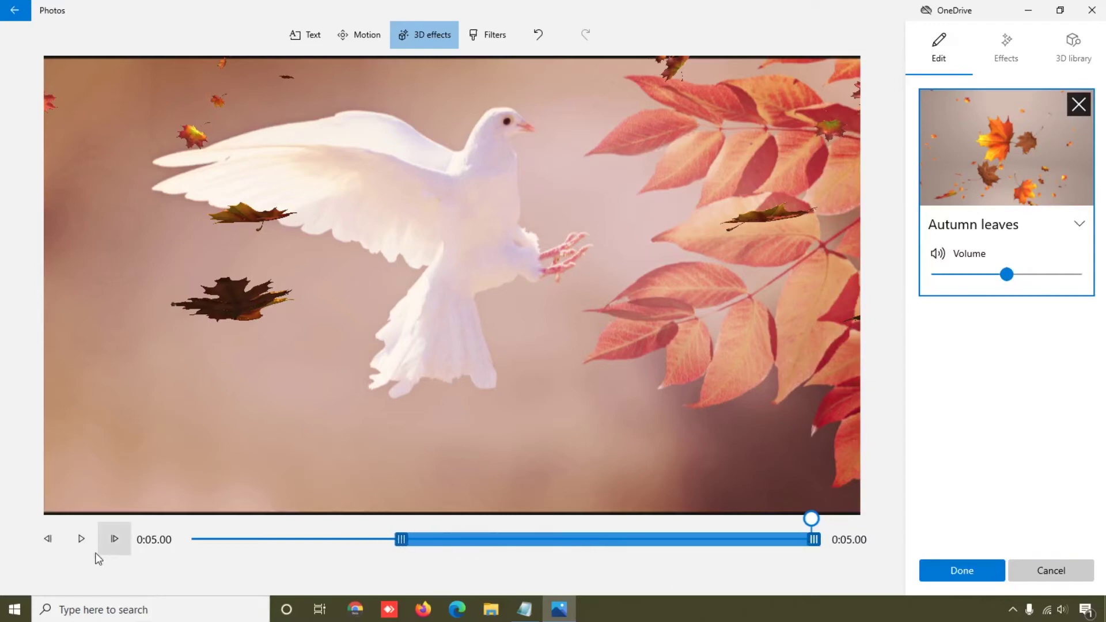
left_click(81, 540)
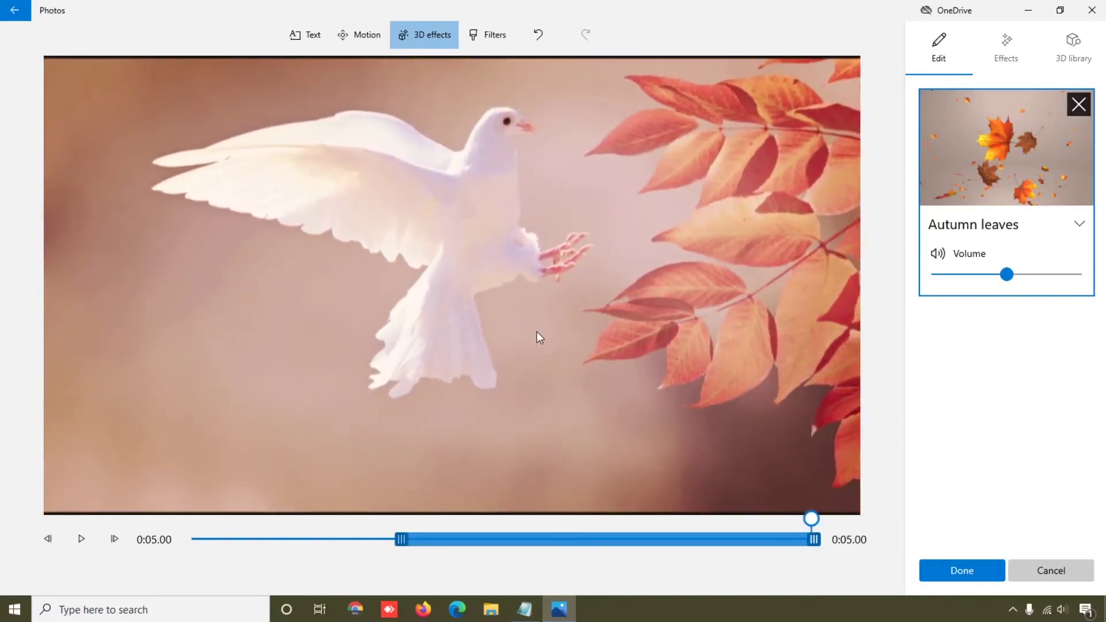
left_click_drag(402, 540, 540, 534)
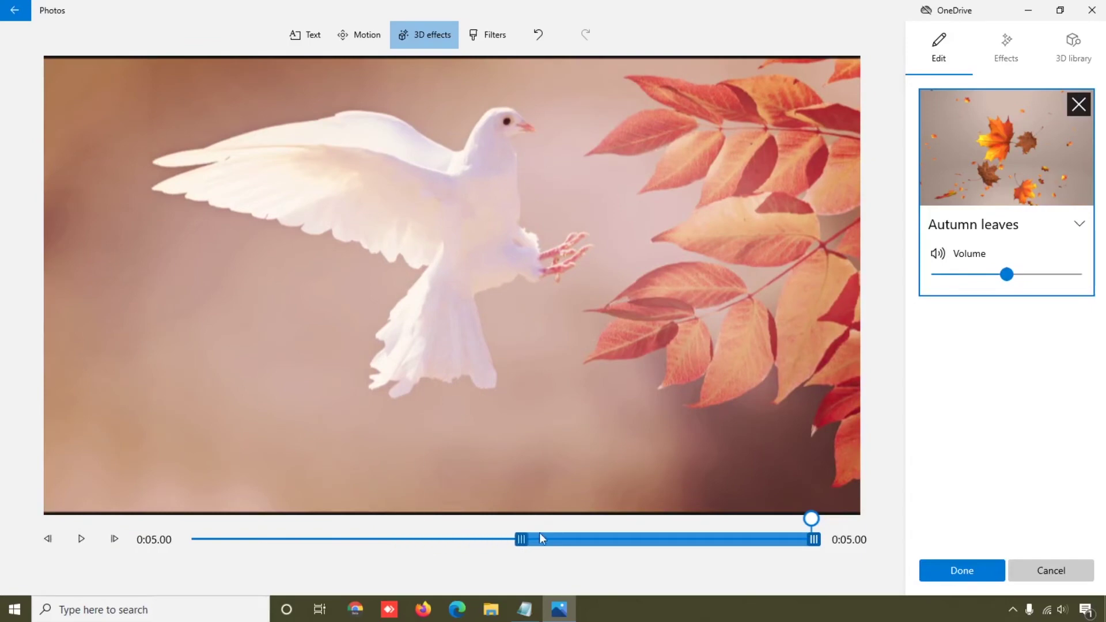
- Browse the 3D effects and add the Laser wall effect to the dove photo
left_click(1011, 47)
scroll(995, 479, "down", 2)
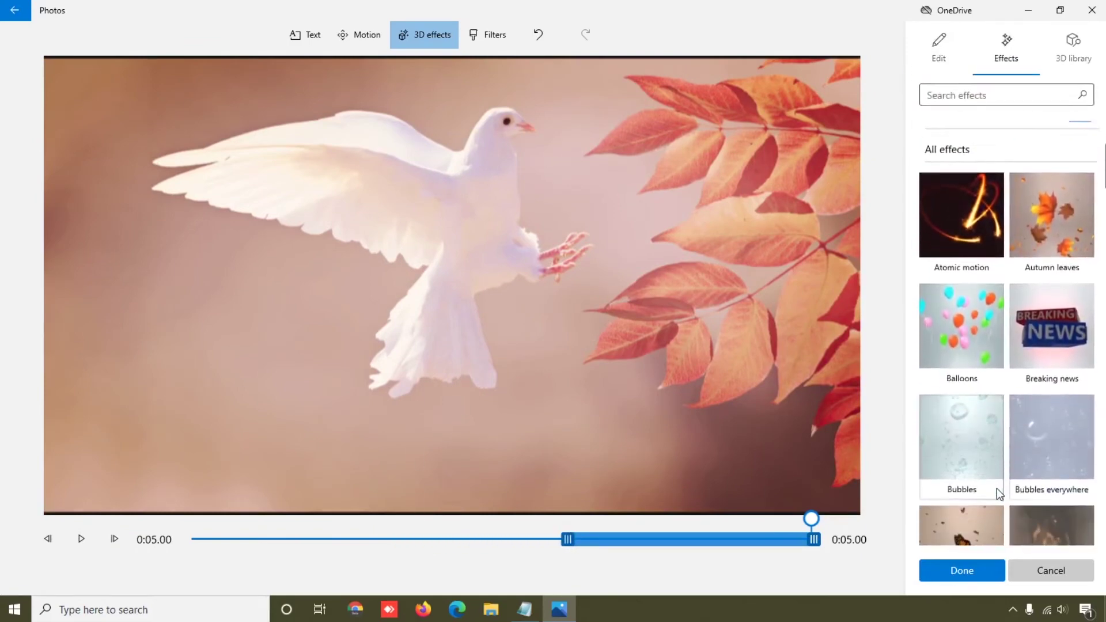
scroll(997, 488, "down", 6)
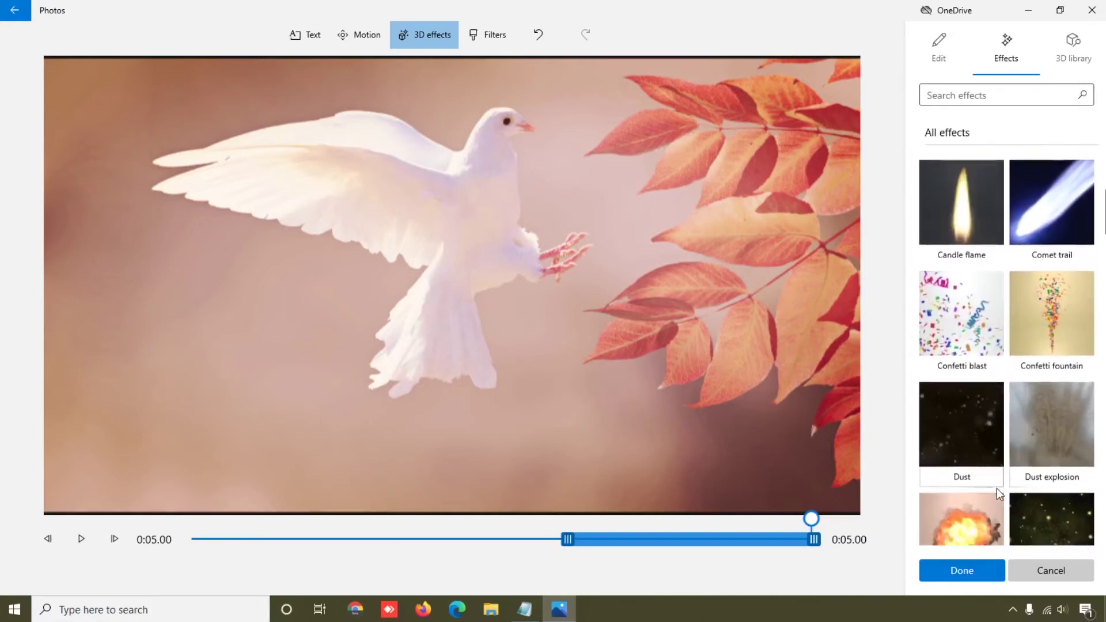
scroll(997, 488, "down", 6)
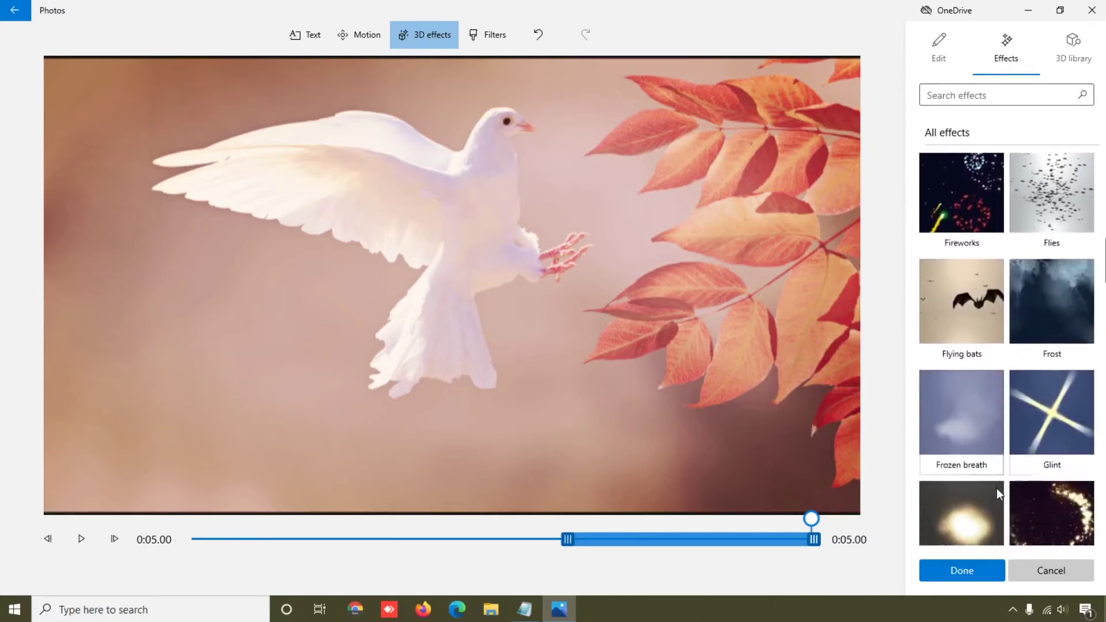
scroll(997, 488, "down", 5)
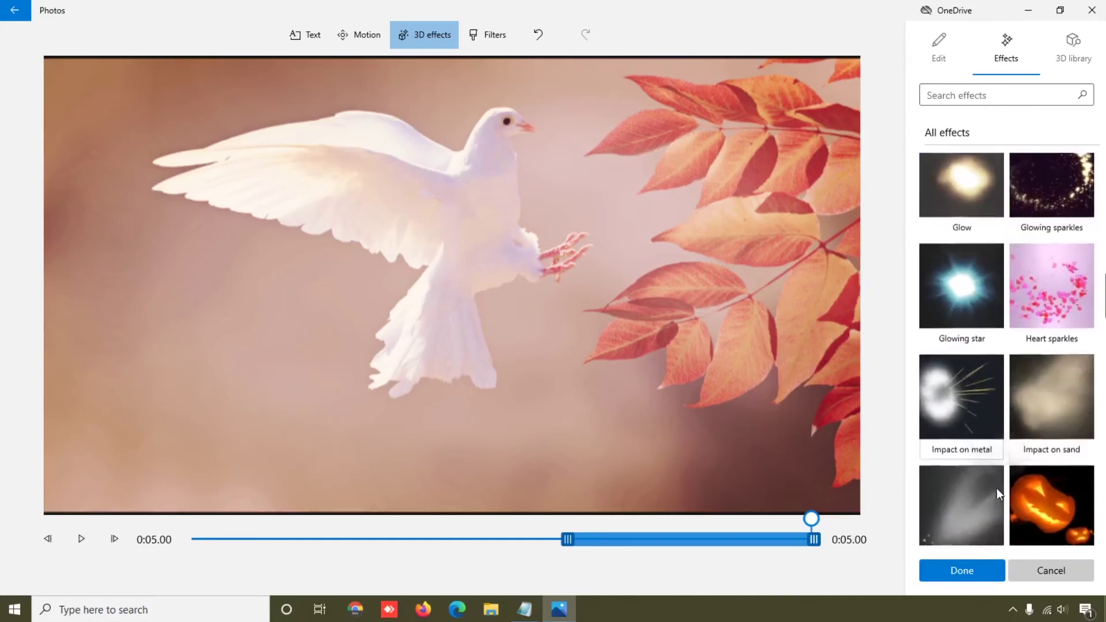
scroll(996, 488, "down", 5)
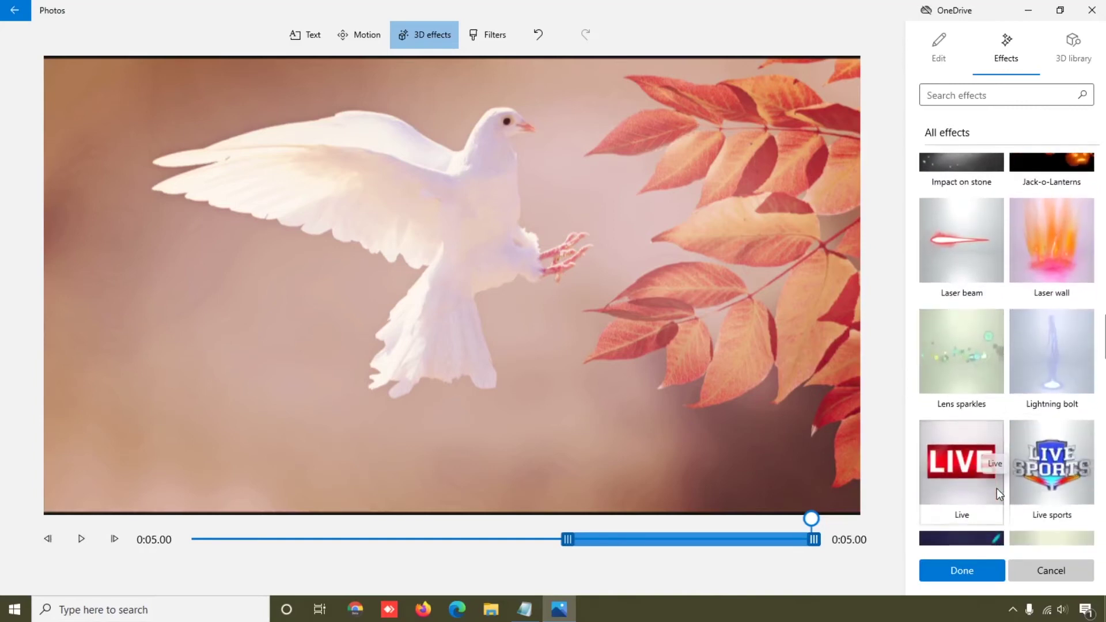
left_click(1066, 233)
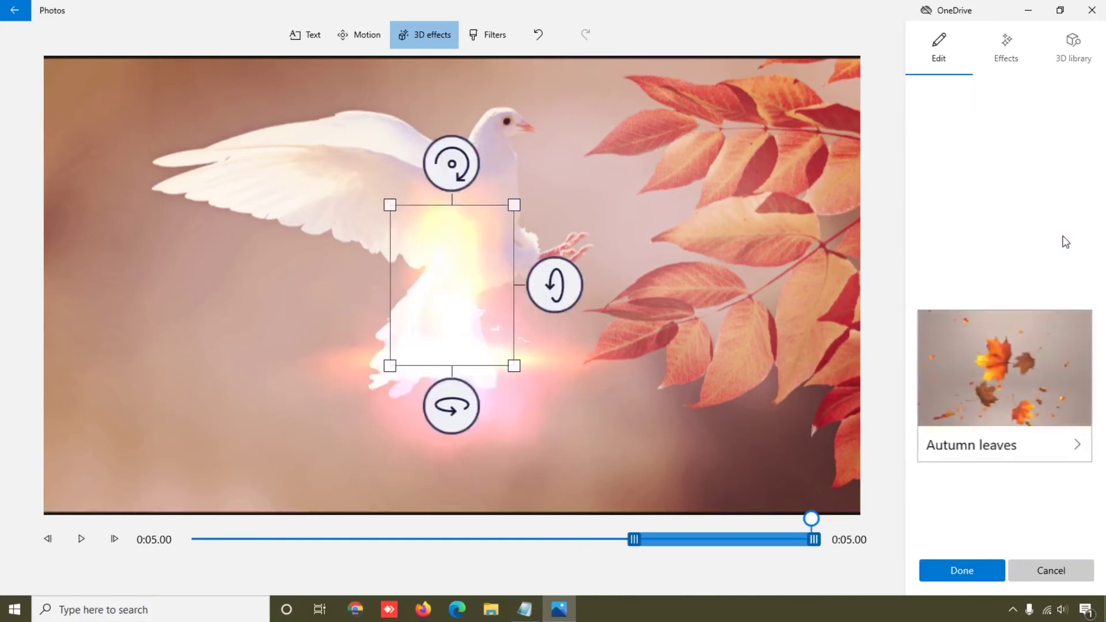
- Reposition and rotate the Laser wall effect, leaving it upright over the red leaves beside the dove's feet
left_click_drag(434, 365, 136, 400)
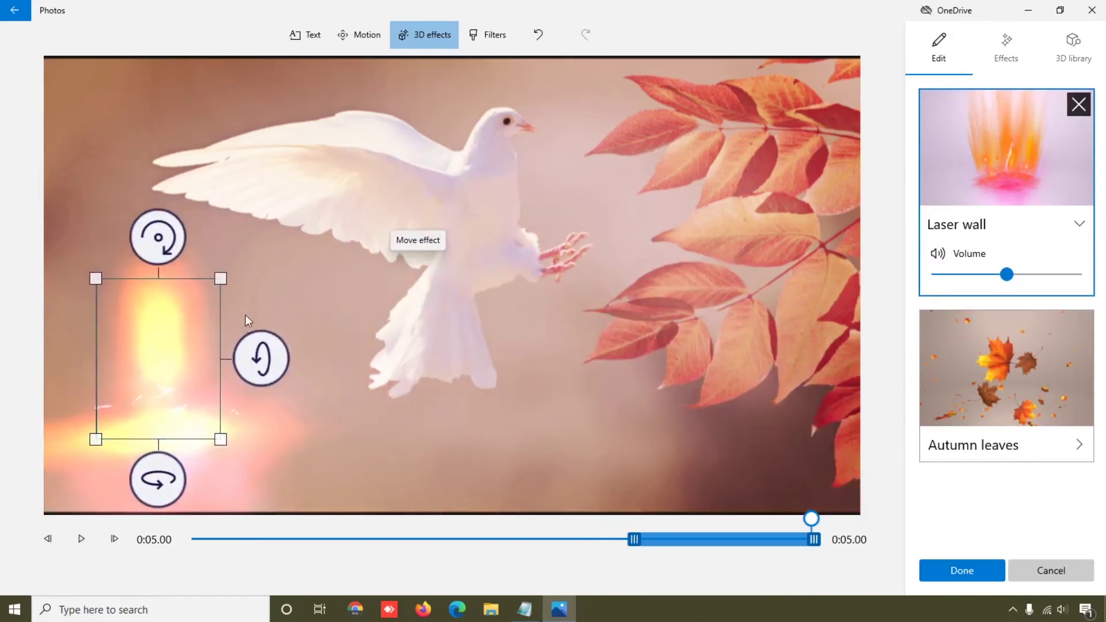
left_click_drag(261, 358, 153, 304)
left_click_drag(175, 375, 640, 197)
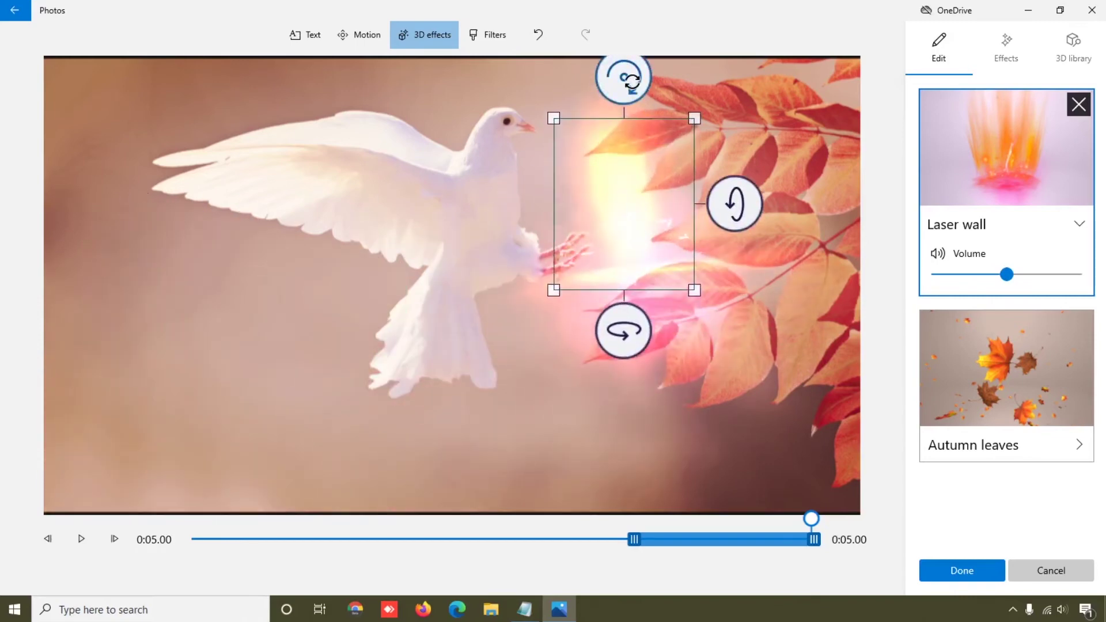
left_click_drag(632, 80, 746, 192)
left_click_drag(595, 197, 631, 308)
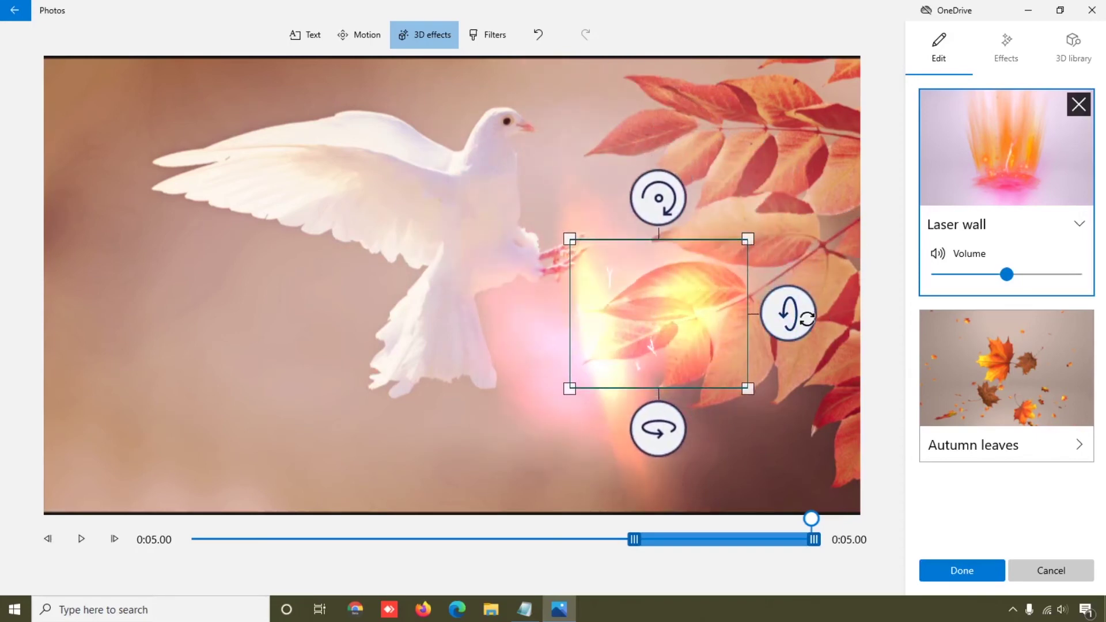
left_click_drag(808, 318, 784, 290)
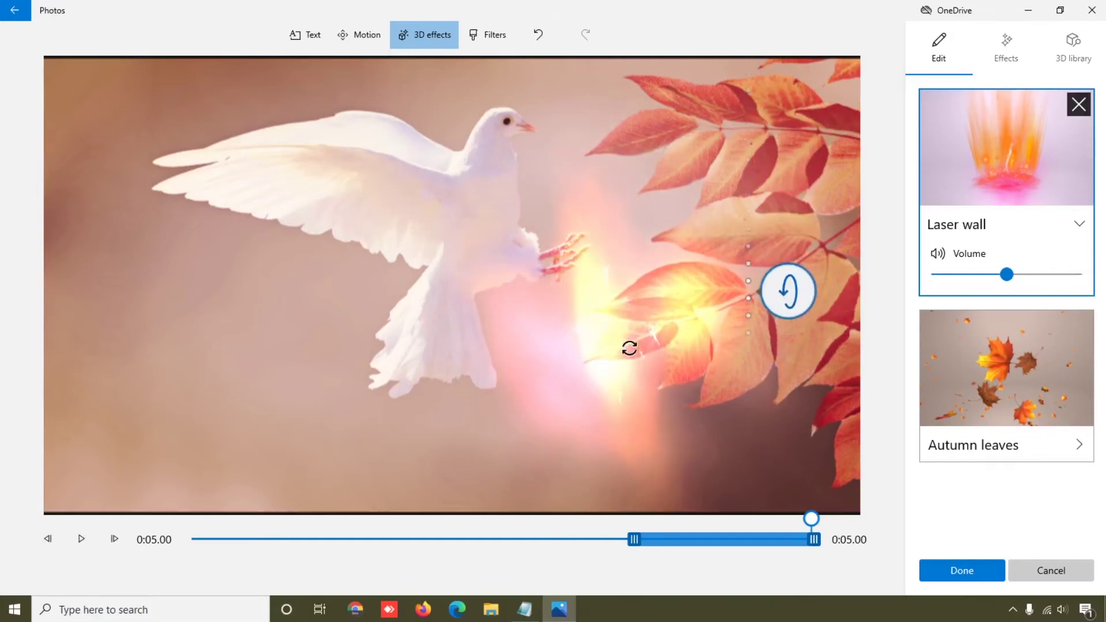
left_click(629, 348)
mouse_move(543, 266)
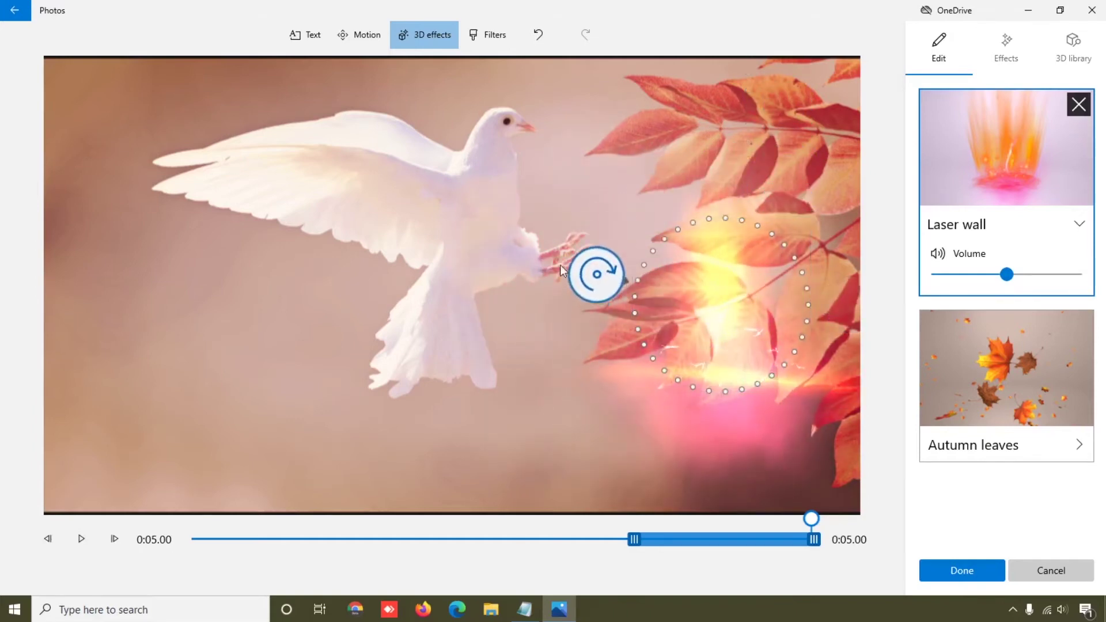
left_click_drag(728, 336, 636, 260)
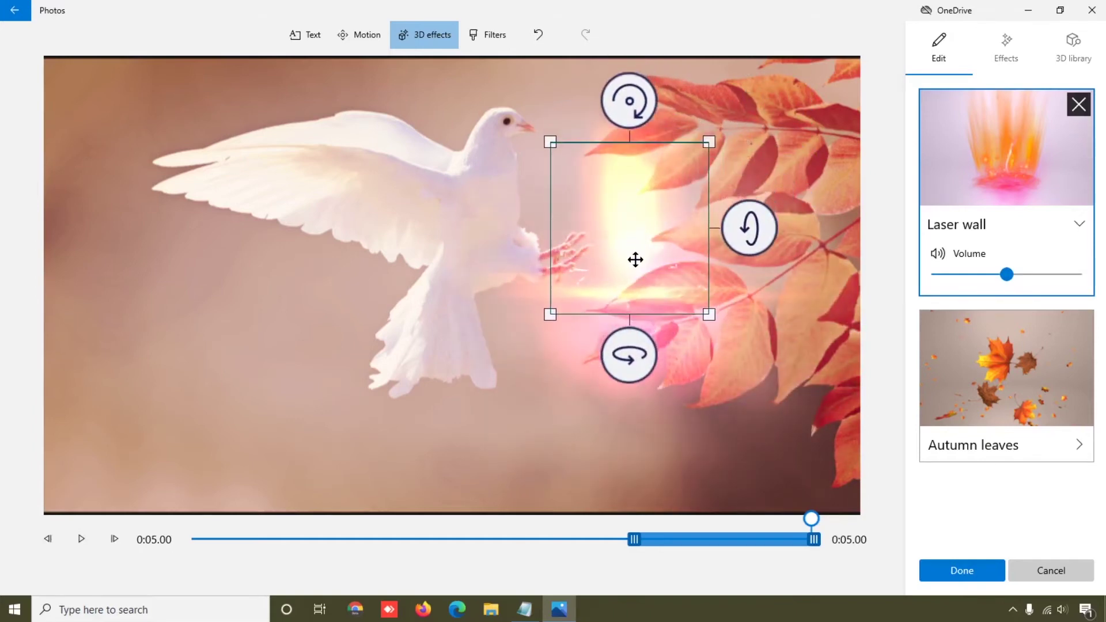
left_click_drag(699, 291, 625, 279)
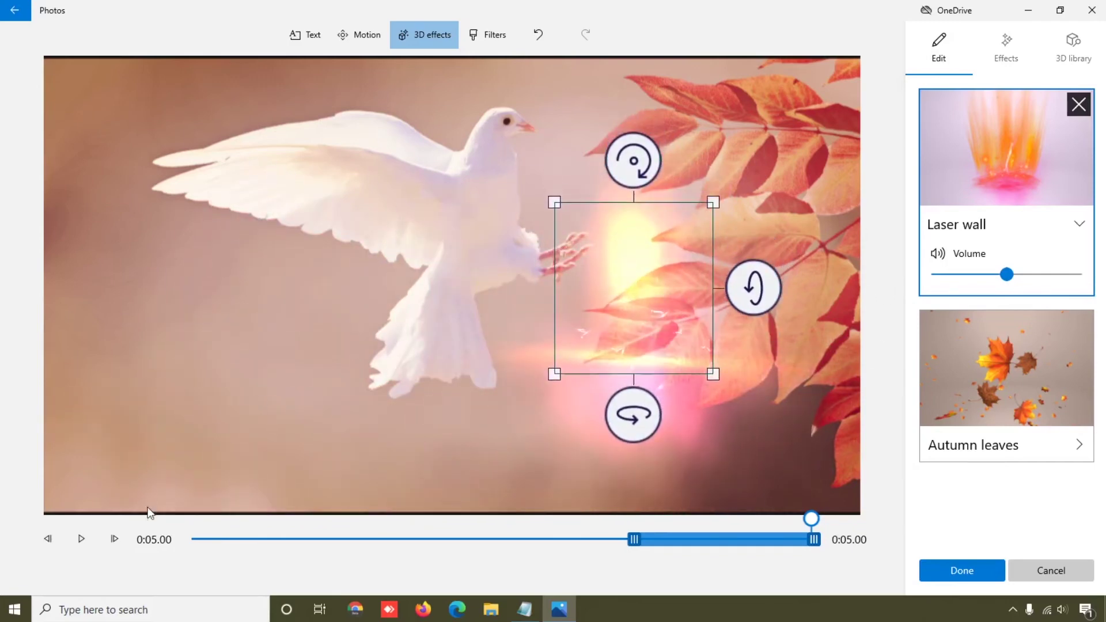
- Play the dove clip from near its start to preview the 3D effects, and apply the changes
left_click(214, 542)
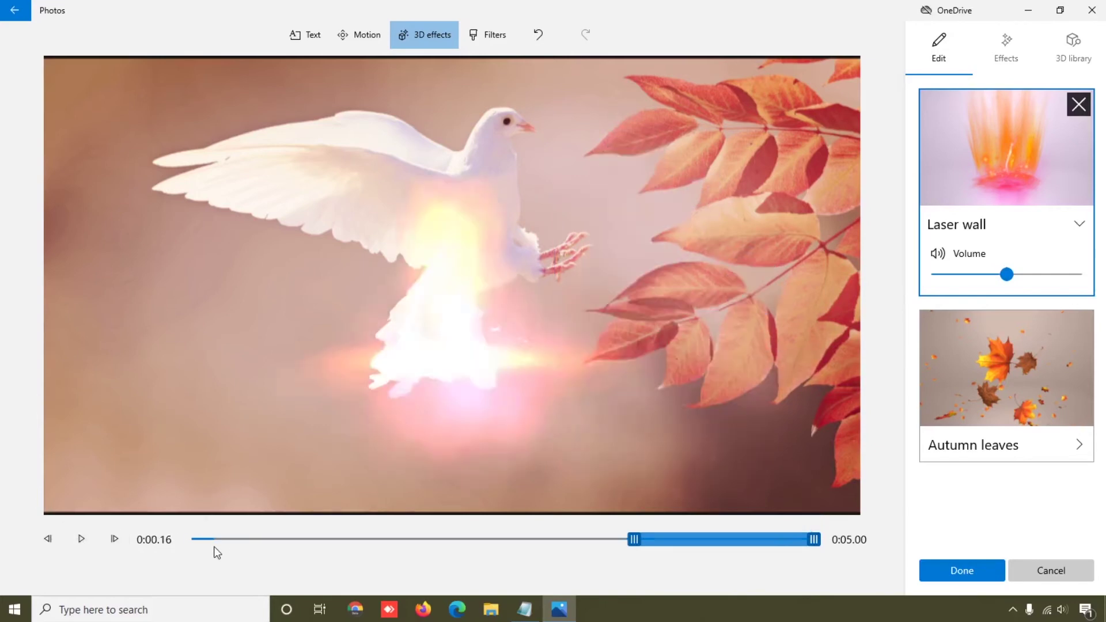
left_click(88, 544)
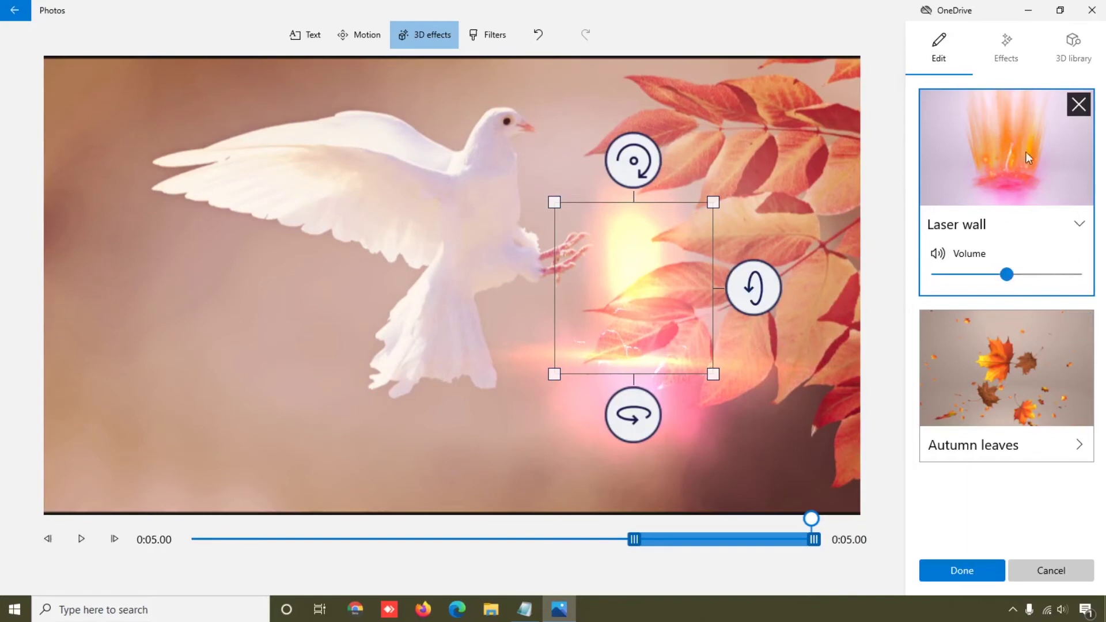
left_click(976, 579)
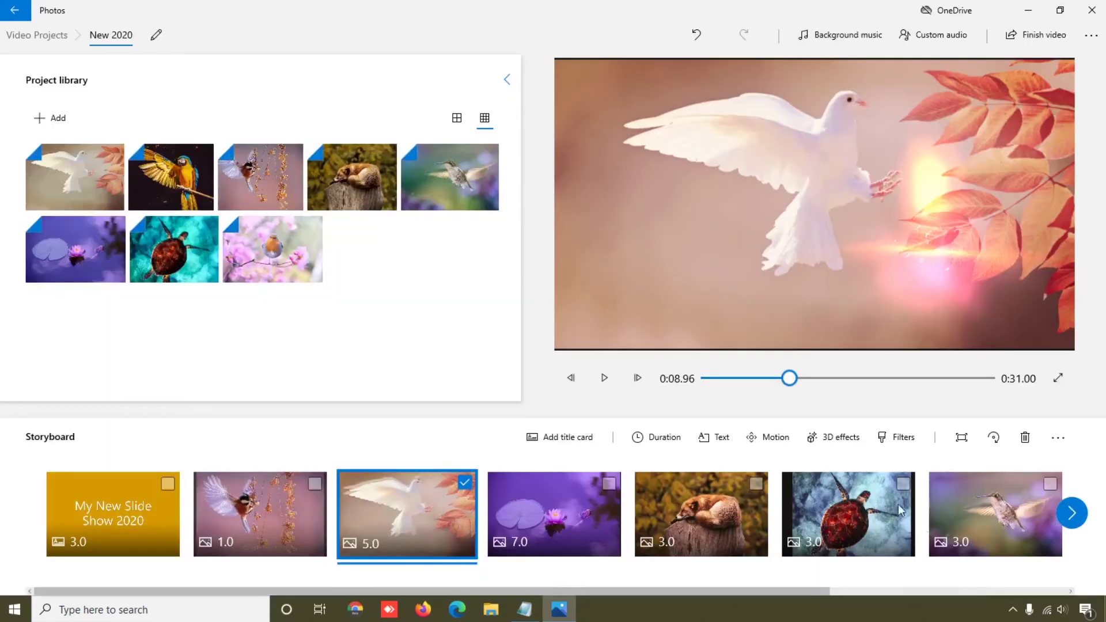
- Play the slideshow from the title card to check the dove photo's motion and effects
left_click(136, 487)
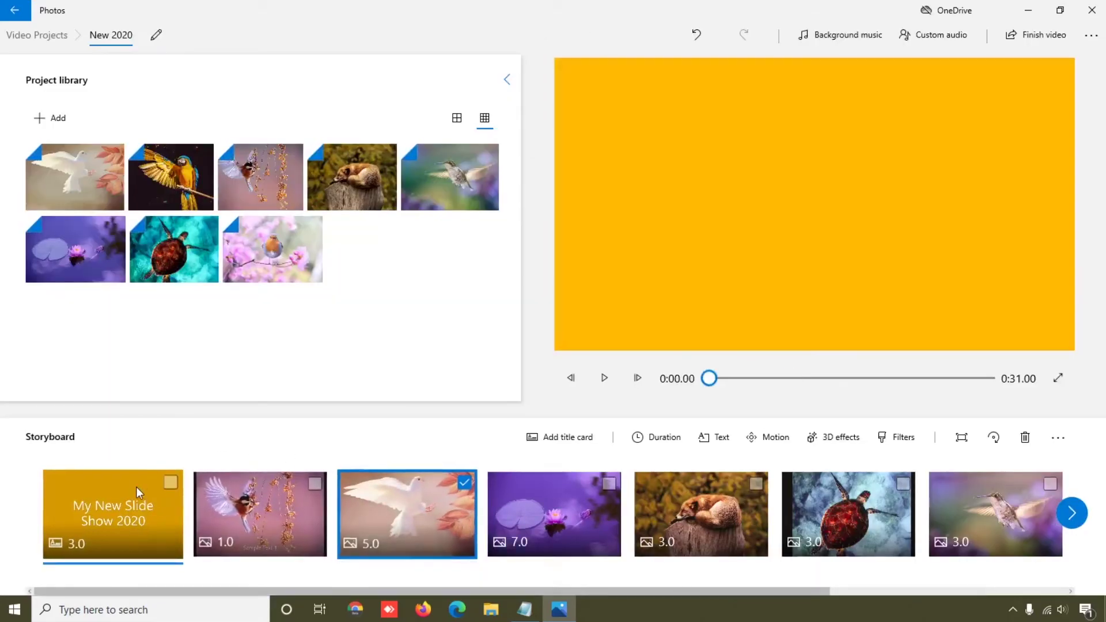
left_click(606, 391)
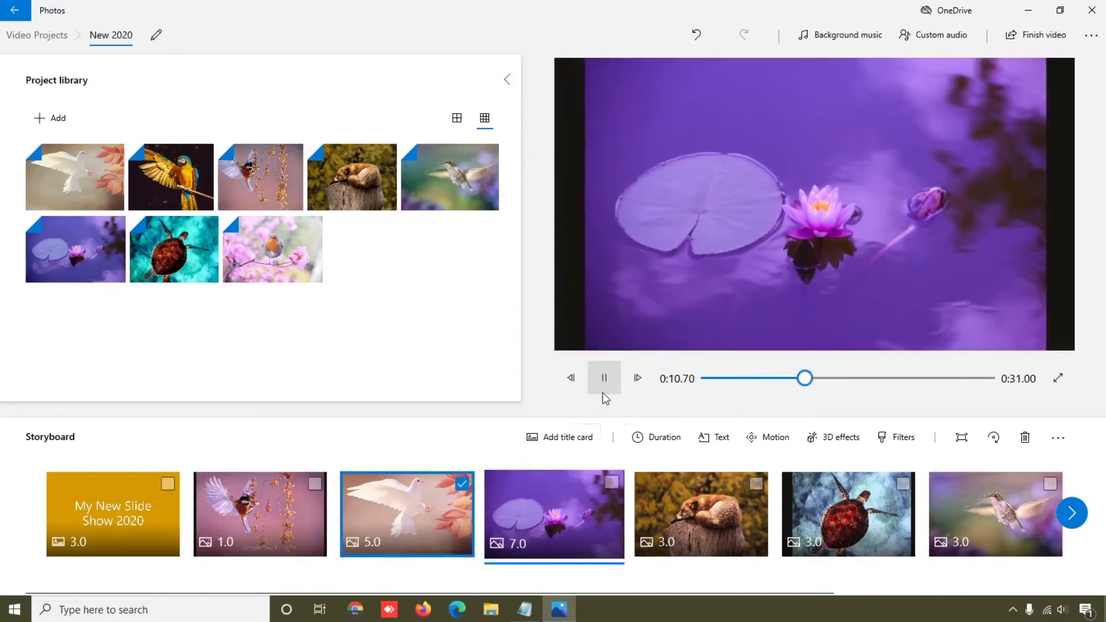
left_click(603, 393)
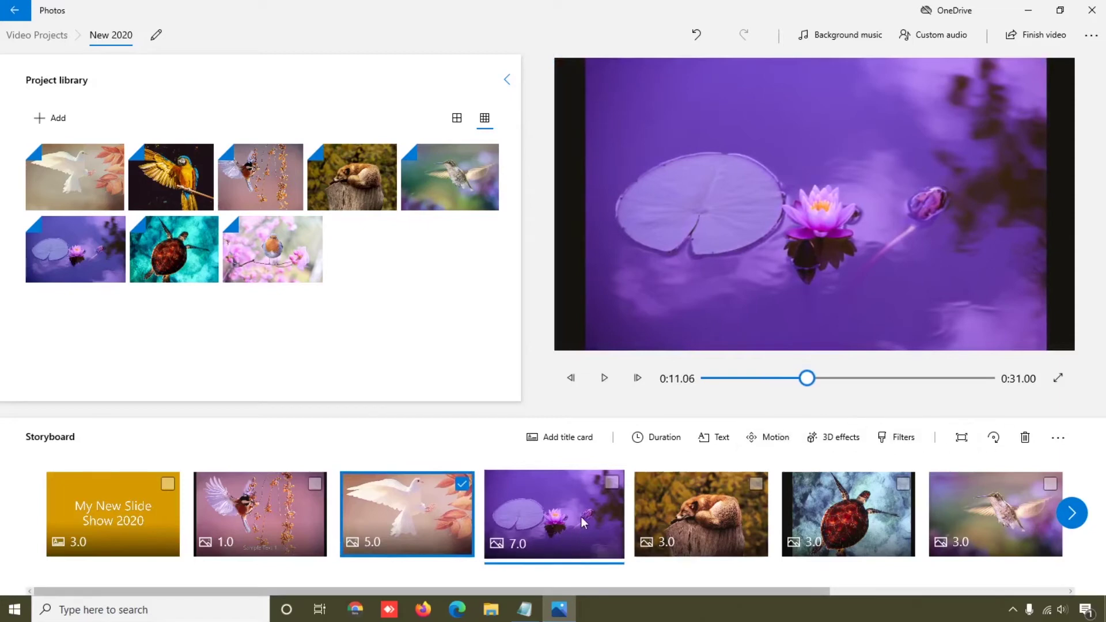
left_click(705, 493)
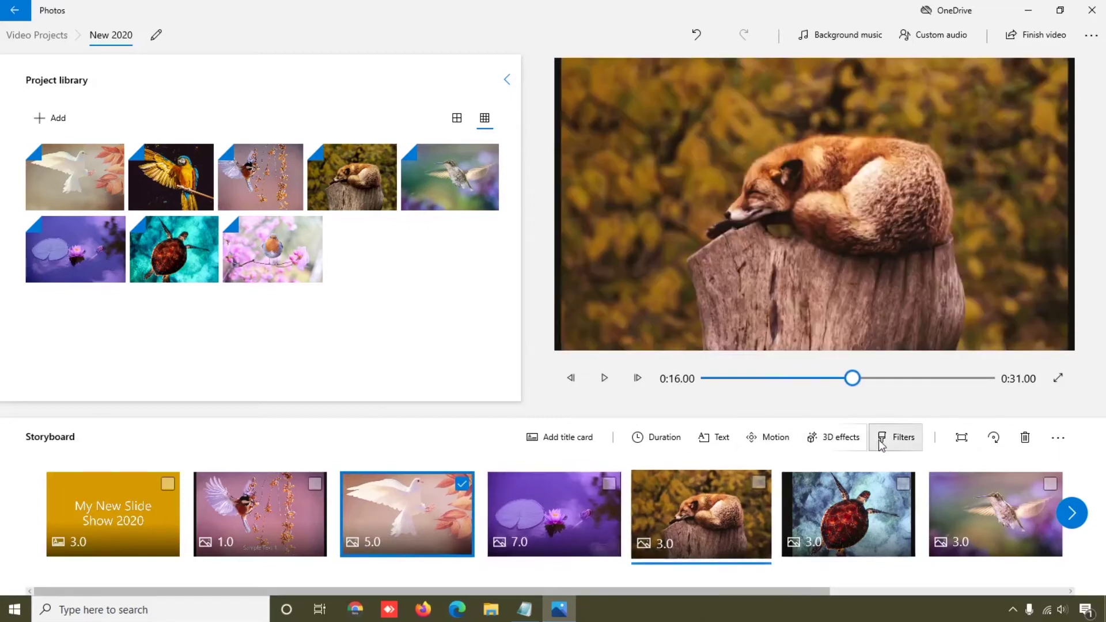
left_click(760, 483)
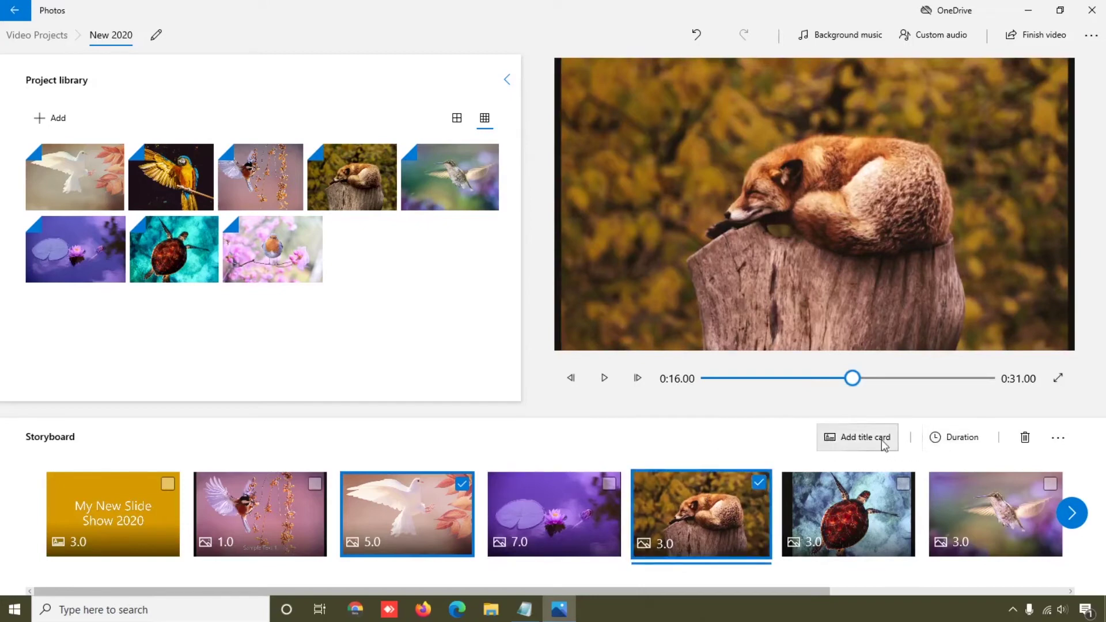
right_click(711, 500)
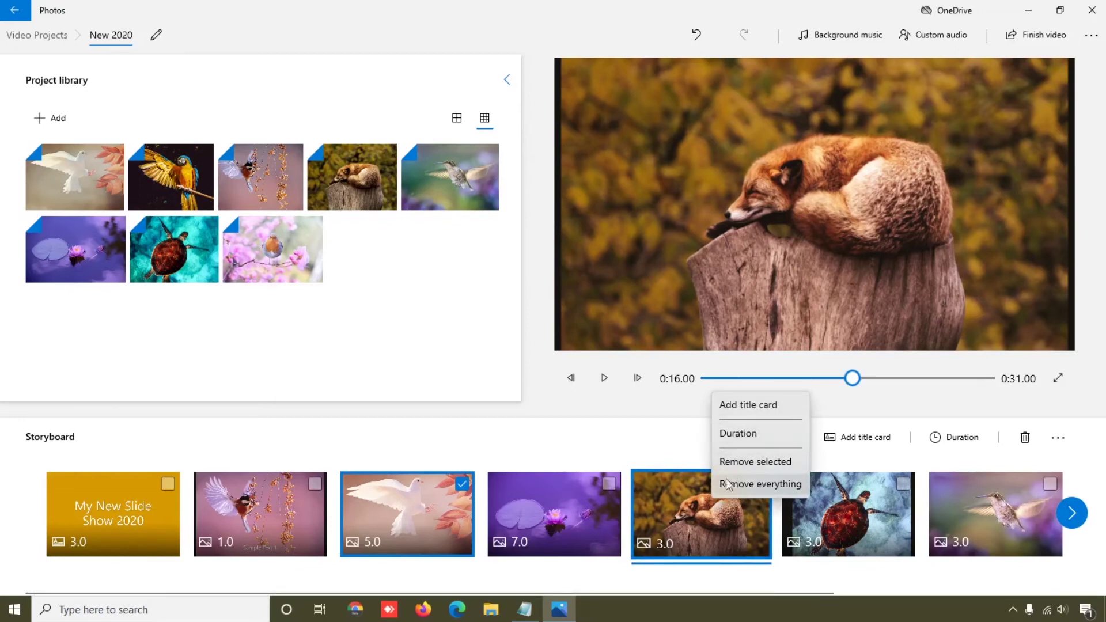
left_click(703, 529)
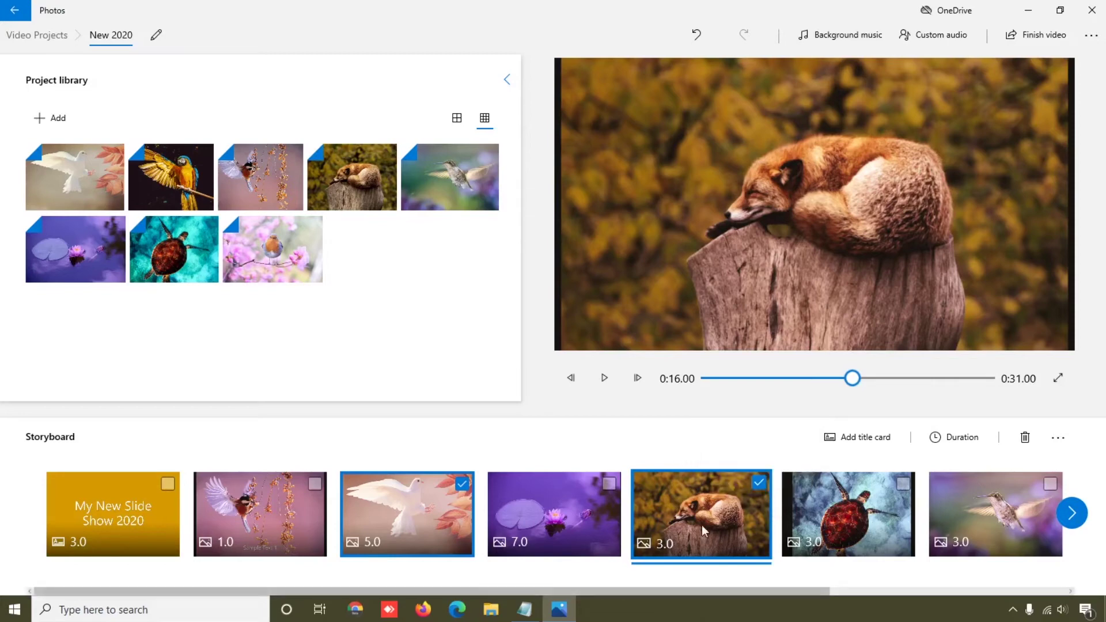
left_click(763, 483)
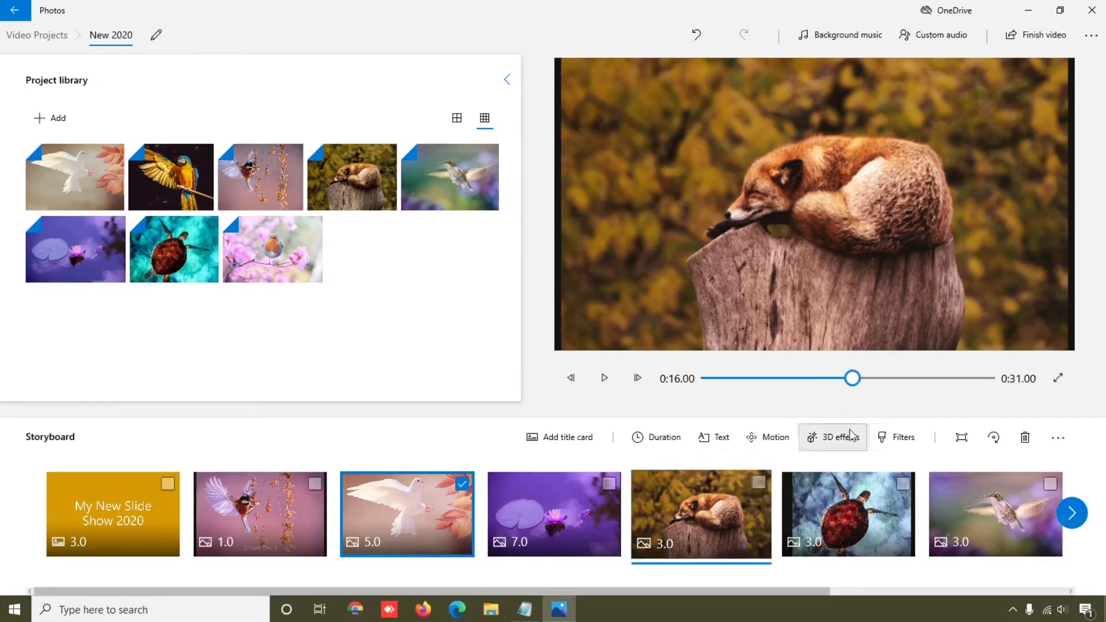
left_click(888, 440)
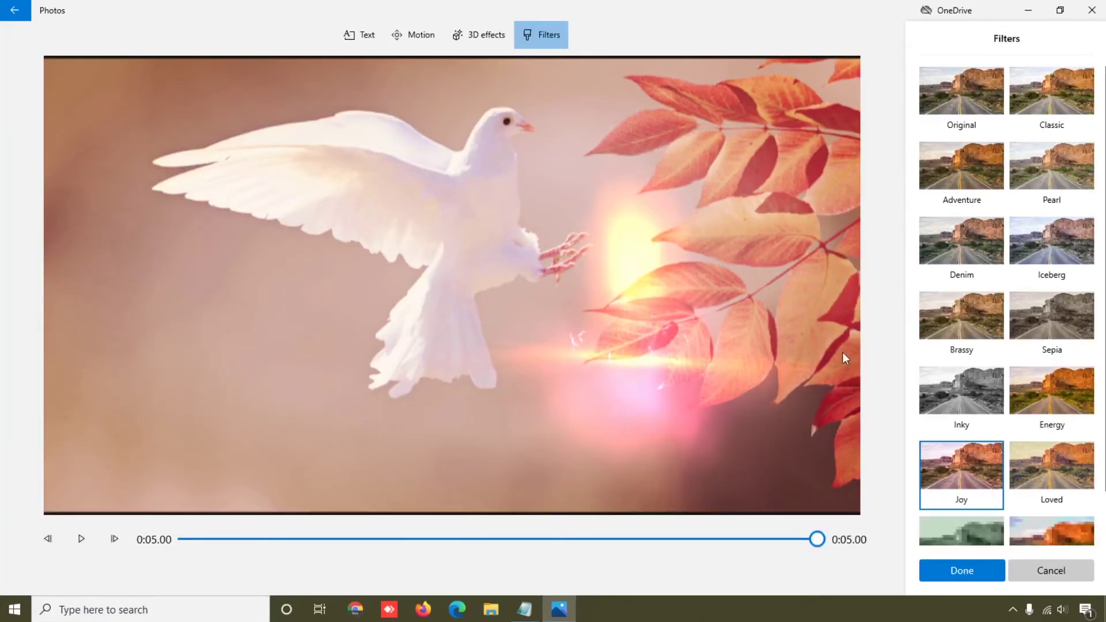
scroll(1015, 403, "down", 1)
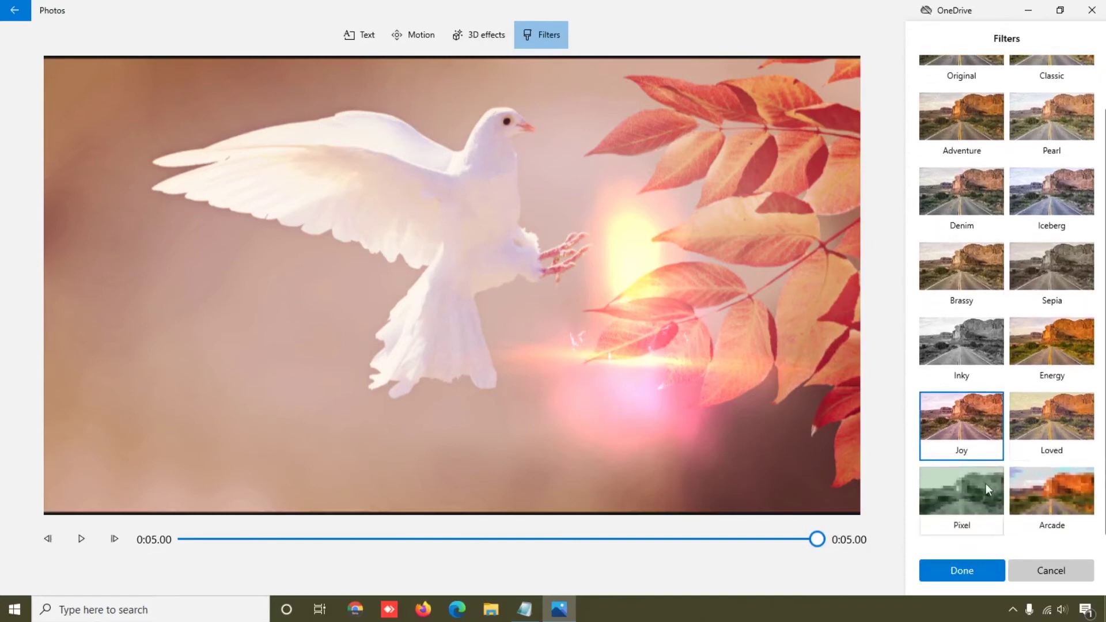
left_click(1056, 568)
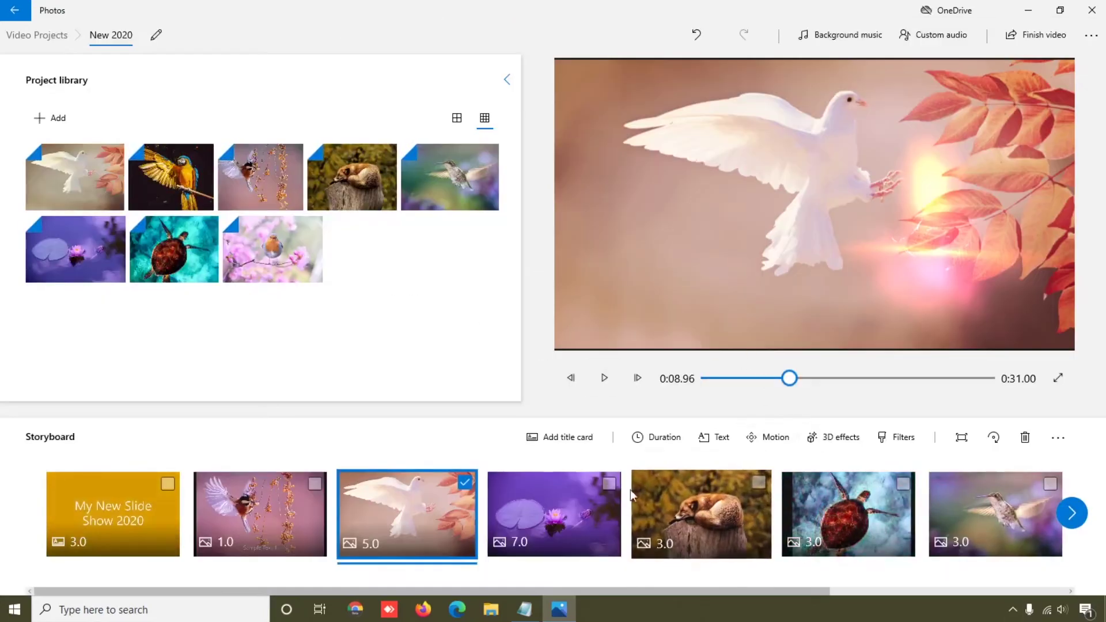
- Deselect the dove photo and open the filters for the sleeping fox photo only
left_click(467, 486)
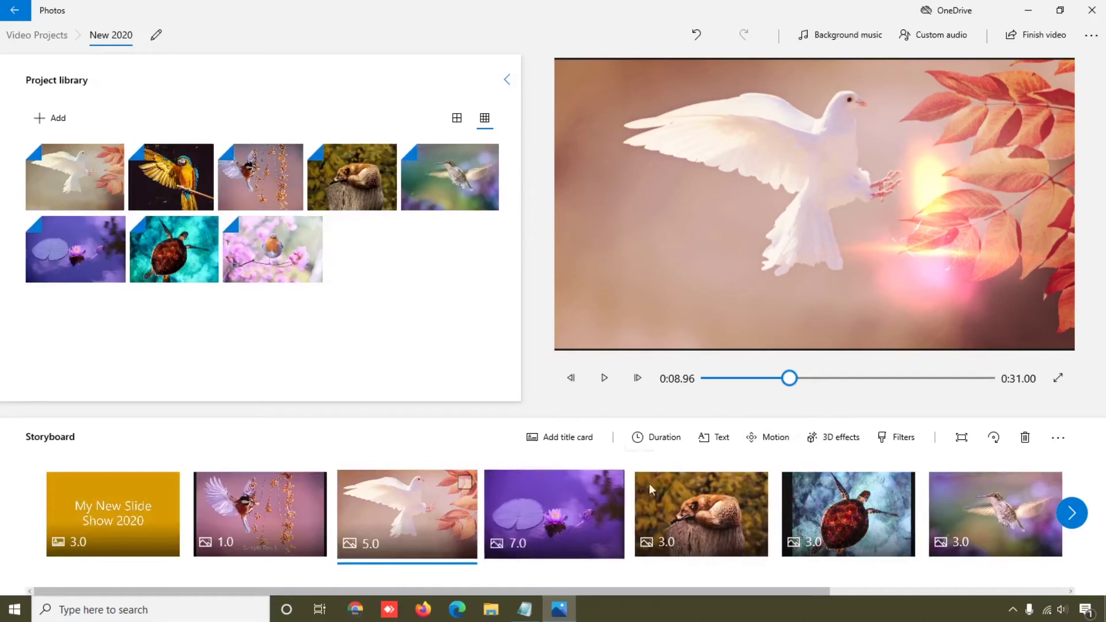
left_click(755, 482)
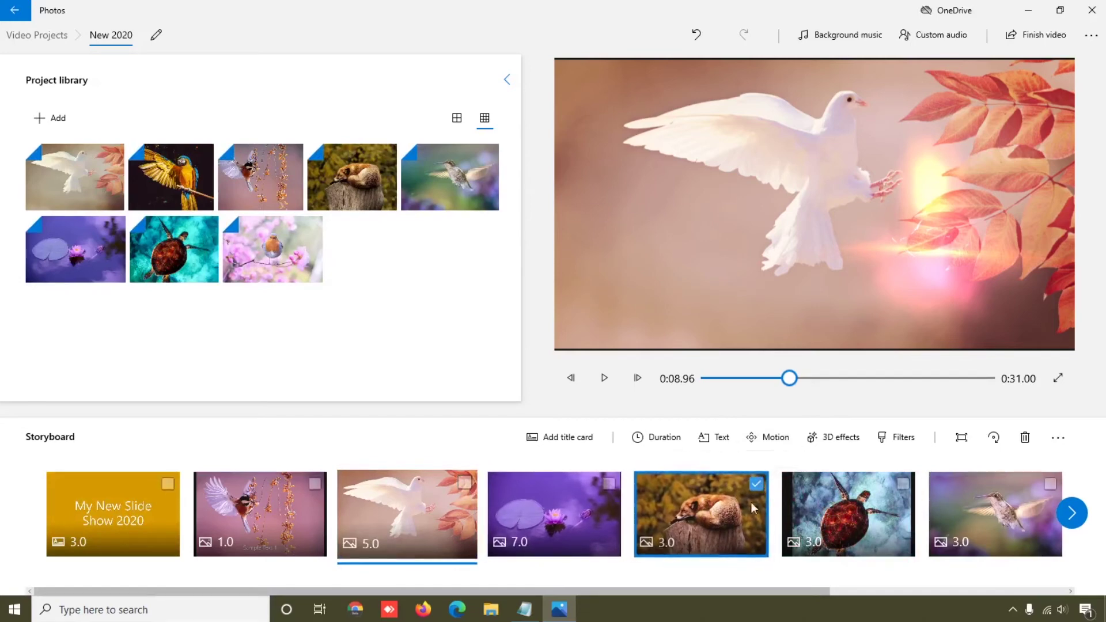
left_click(900, 438)
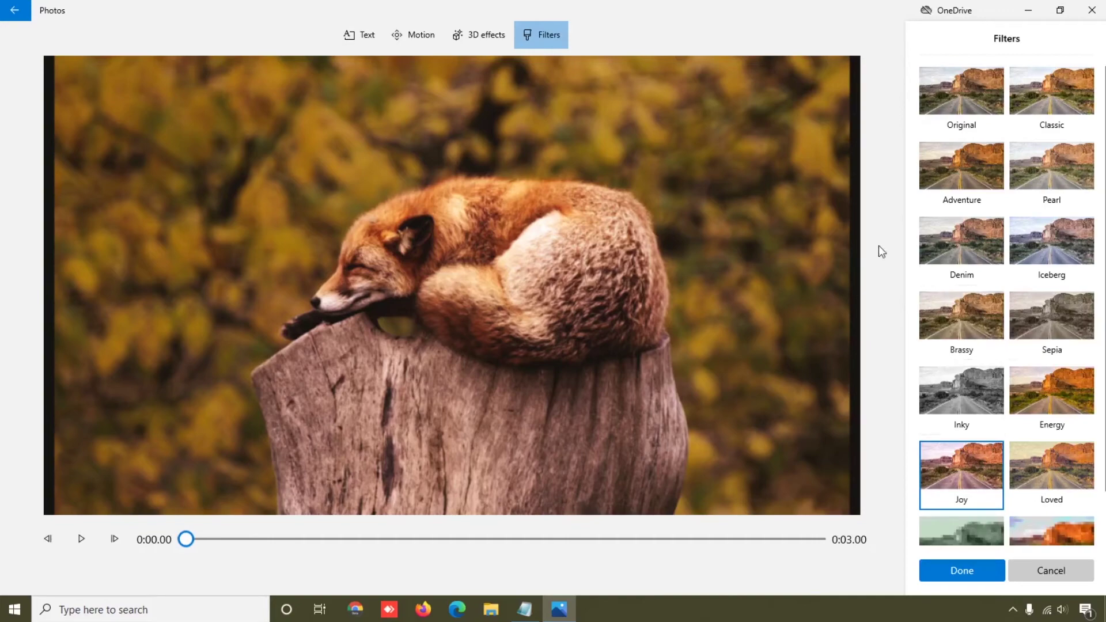
- Try filters such as Classic, Denim, Brassy, Sepia, Energy, Joy, Loved, Iceberg and Pearl on the fox photo
left_click(973, 106)
left_click(1045, 96)
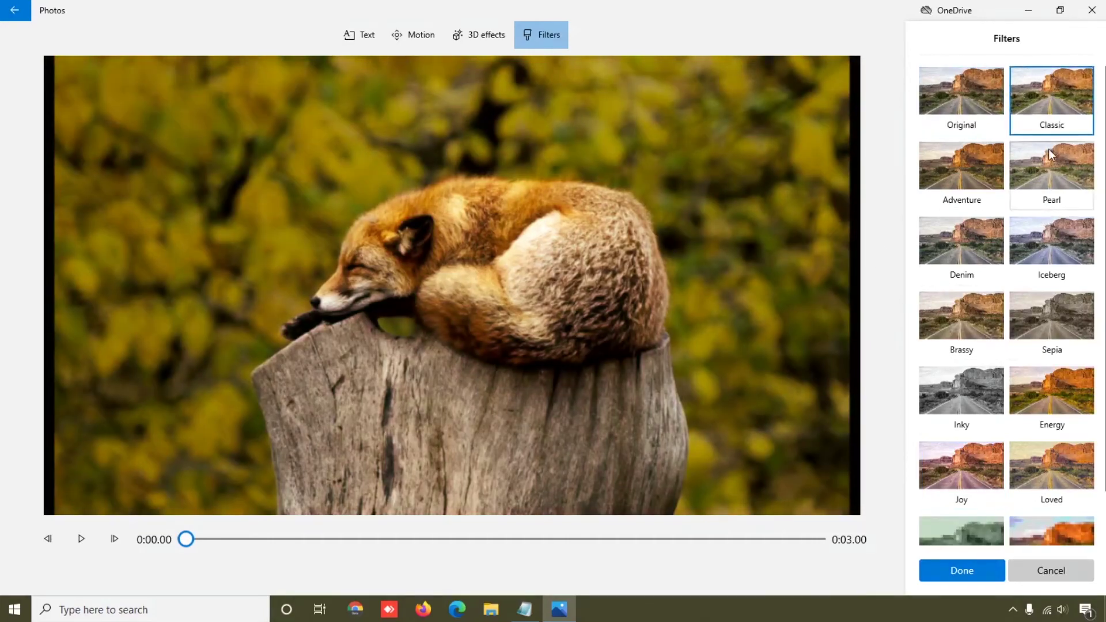
left_click(1048, 149)
left_click(935, 167)
left_click(936, 246)
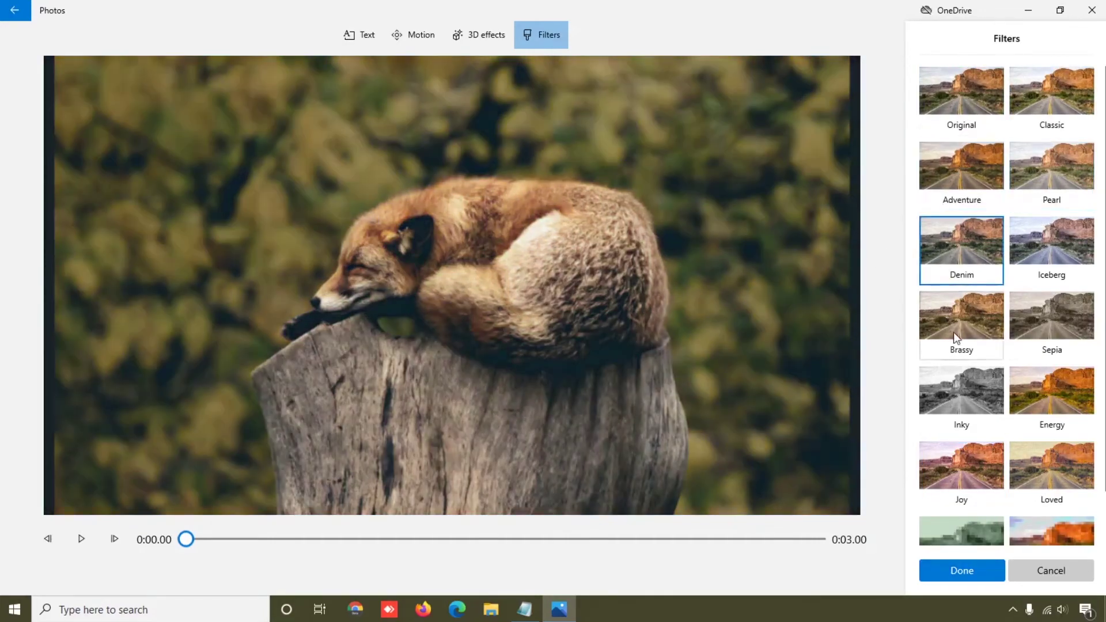
left_click(953, 334)
left_click(1072, 318)
left_click(1059, 385)
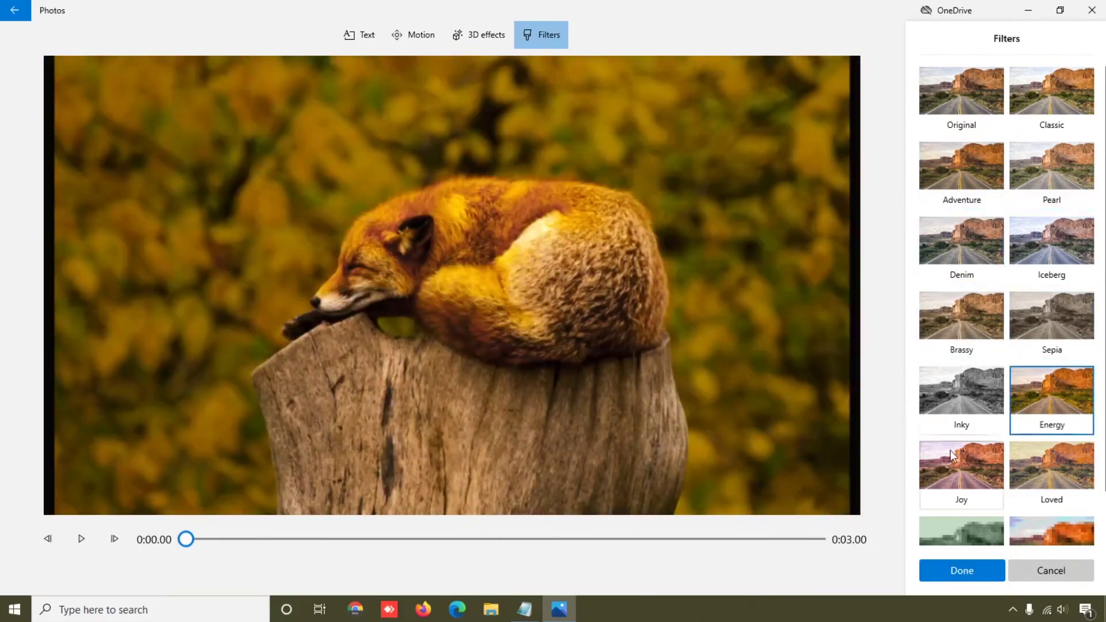
left_click(952, 457)
left_click(1057, 469)
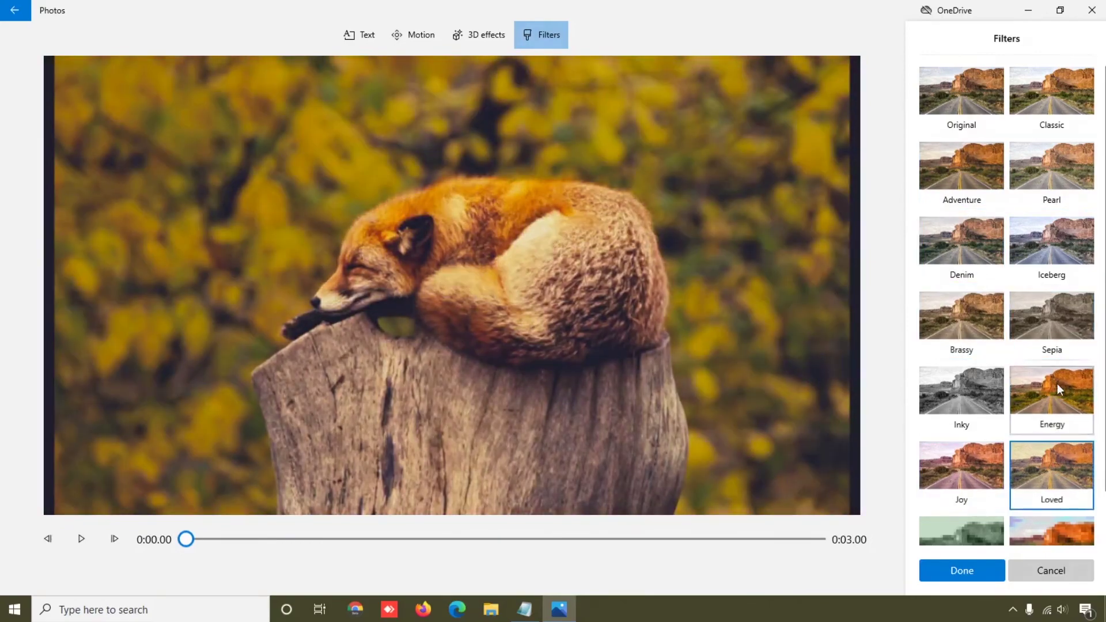
left_click(1057, 384)
left_click(1066, 257)
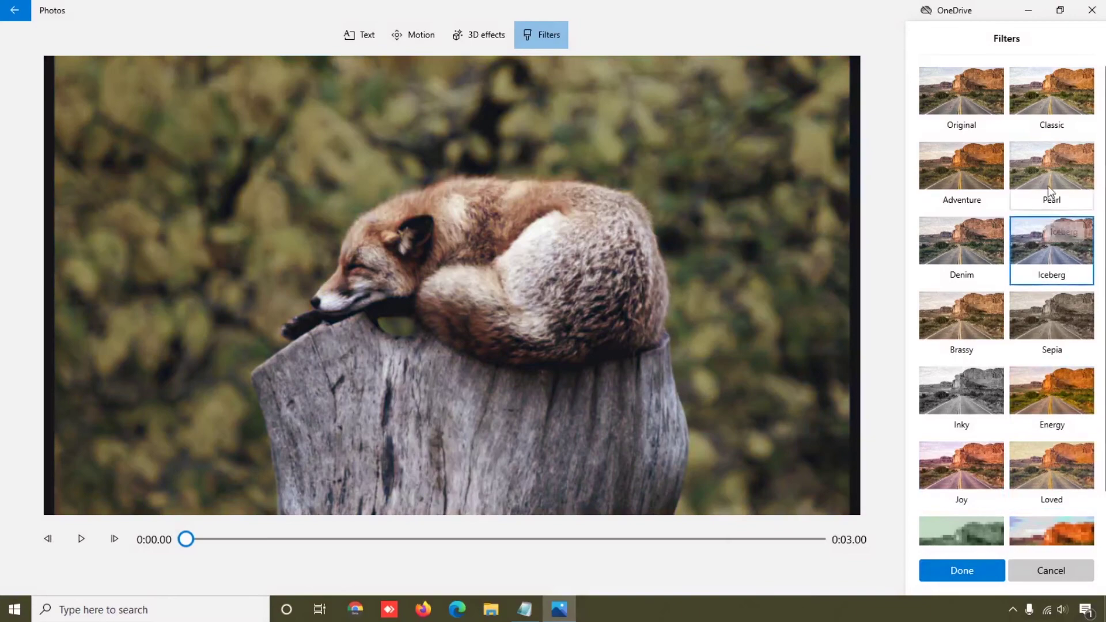
left_click(1048, 186)
- Choose the Adventure filter for the fox photo, play the clip to preview it, and apply the change
left_click(959, 188)
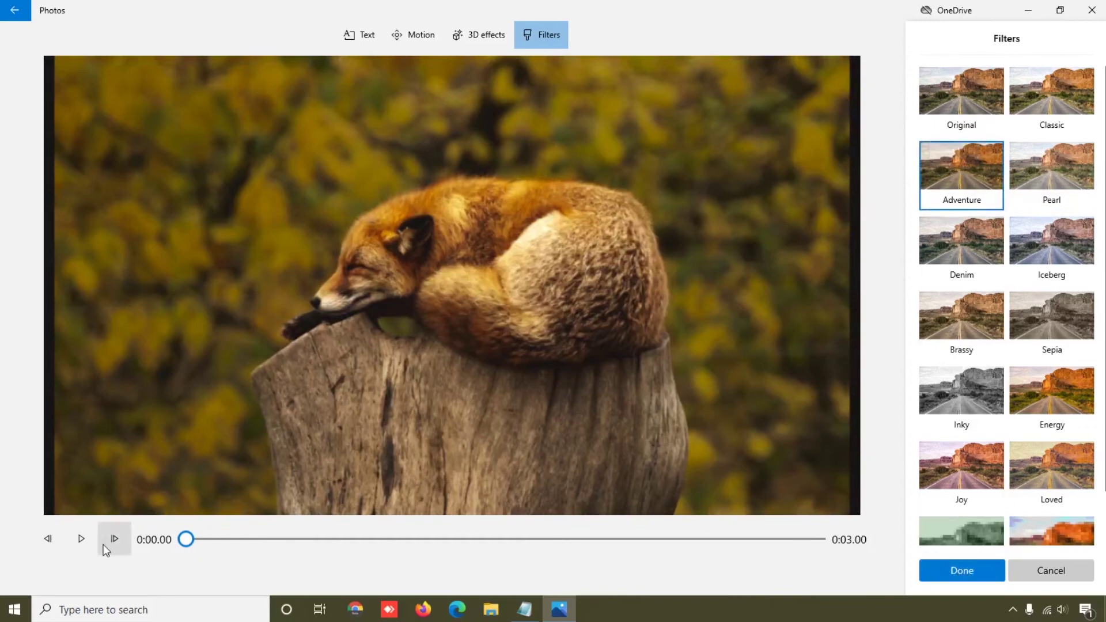
left_click(81, 539)
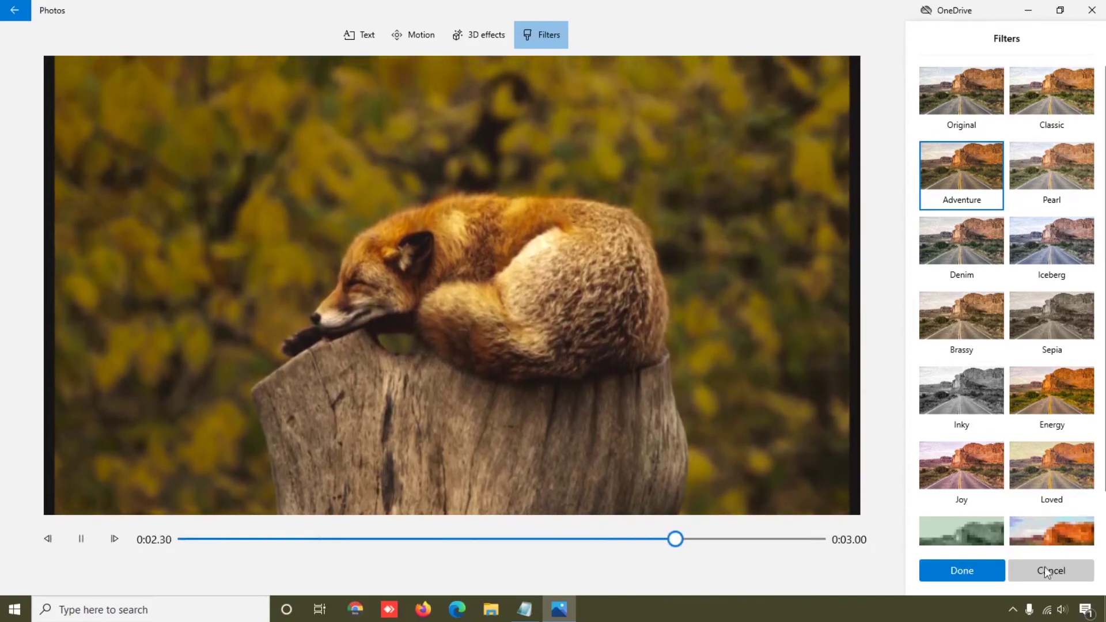
left_click(974, 579)
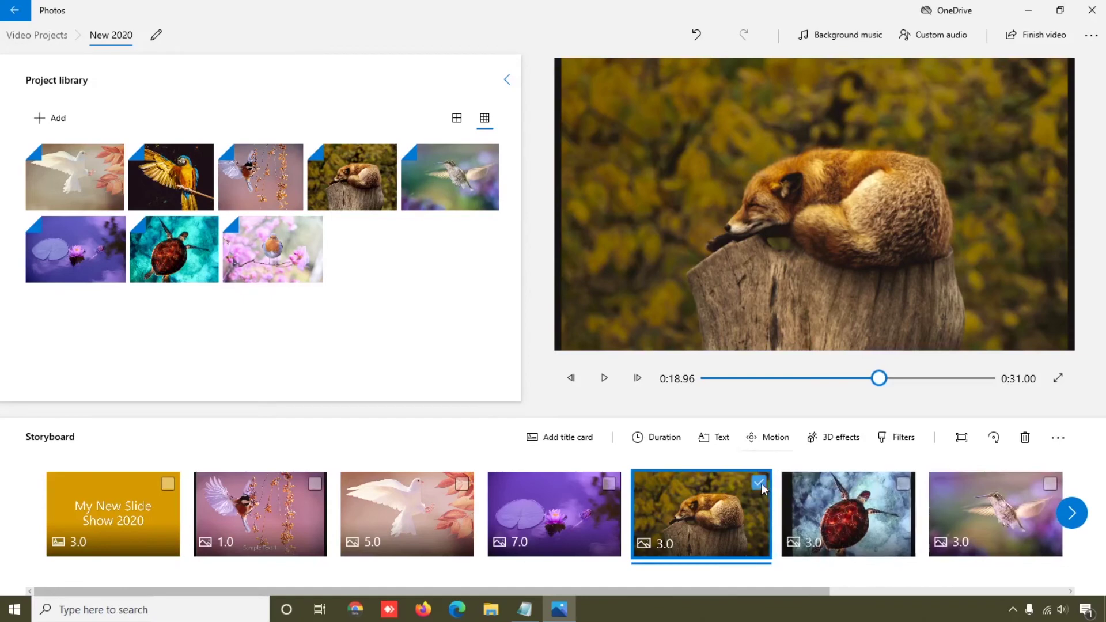
- Select only the turtle photo and rotate it in quarter turns through a full circle
left_click(909, 500)
left_click(913, 485)
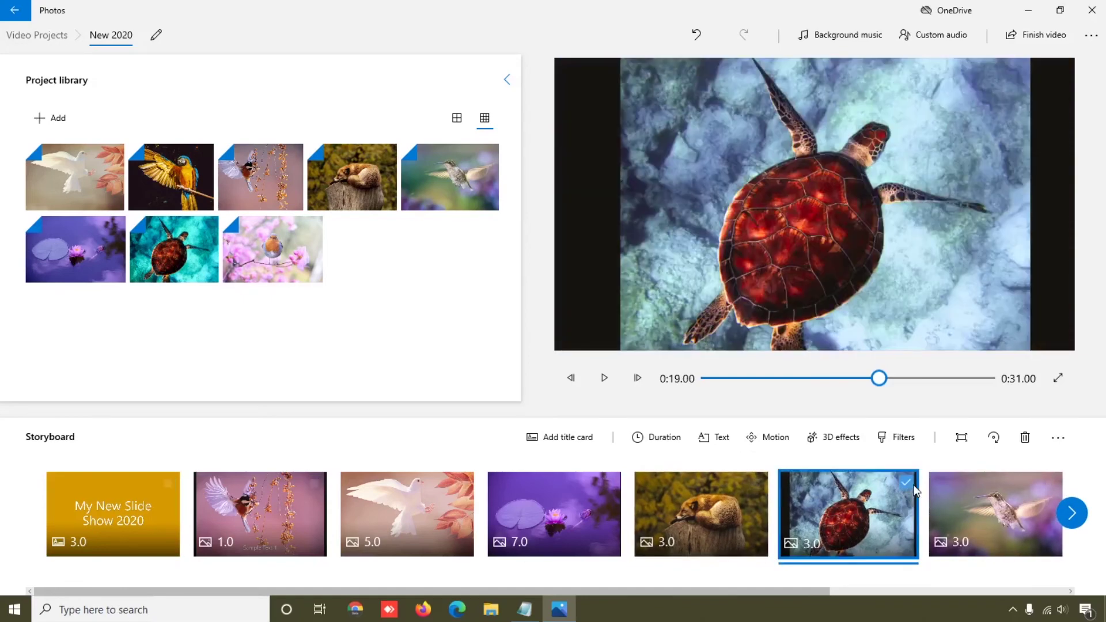
left_click(995, 439)
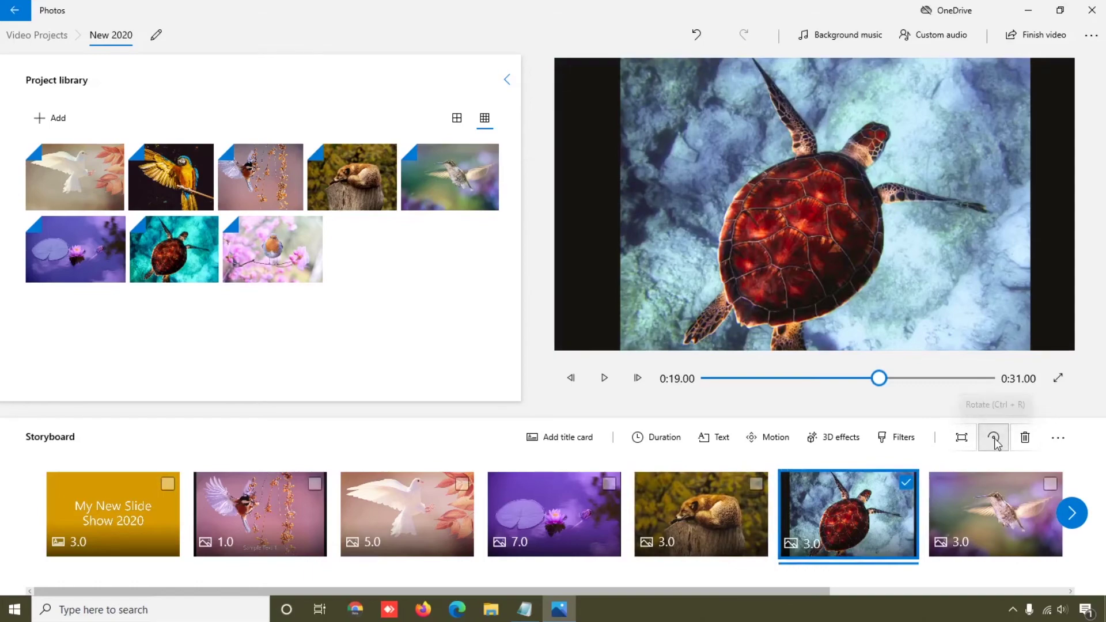
left_click(995, 439)
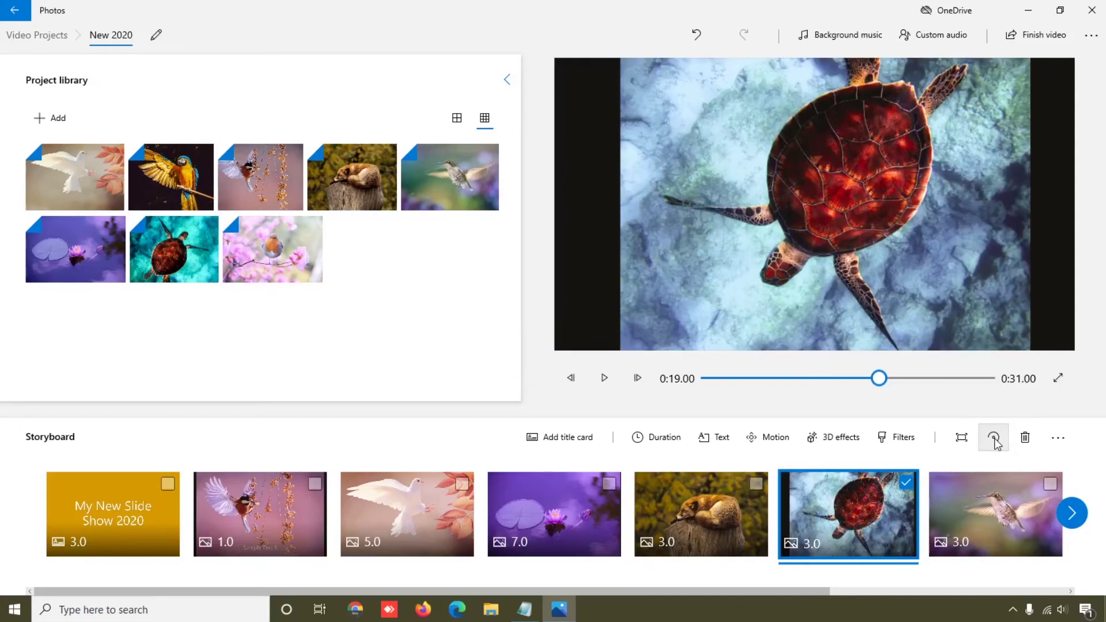
left_click(995, 439)
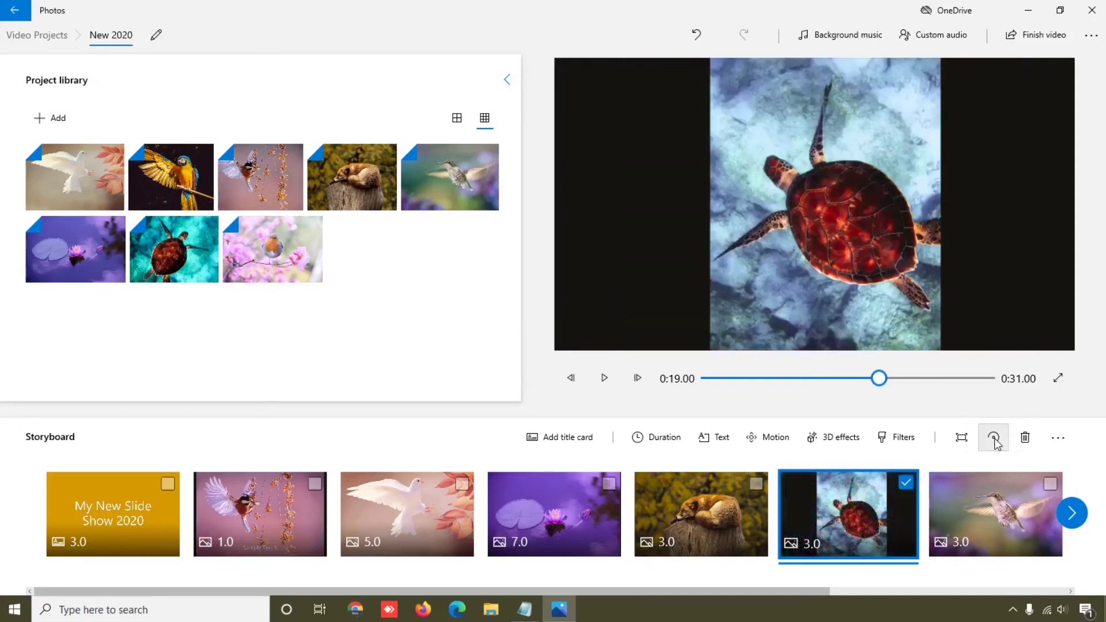
left_click(995, 439)
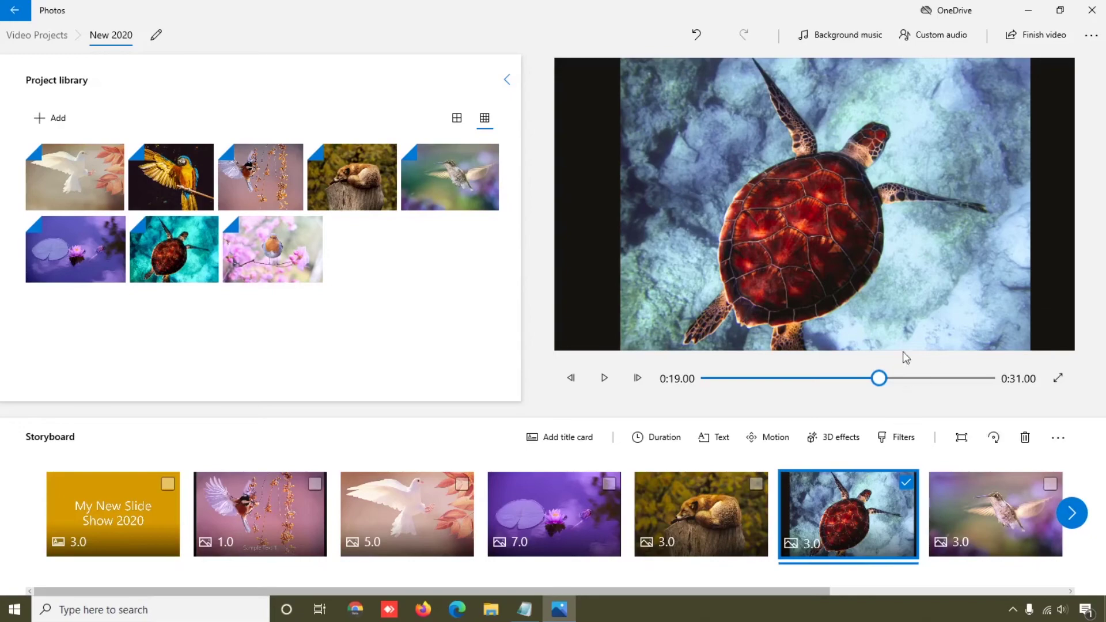
- Add the audio file Blue Moon - JVNA from the Track - Music folder as custom audio starting at the turtle photo
left_click(930, 45)
left_click(930, 45)
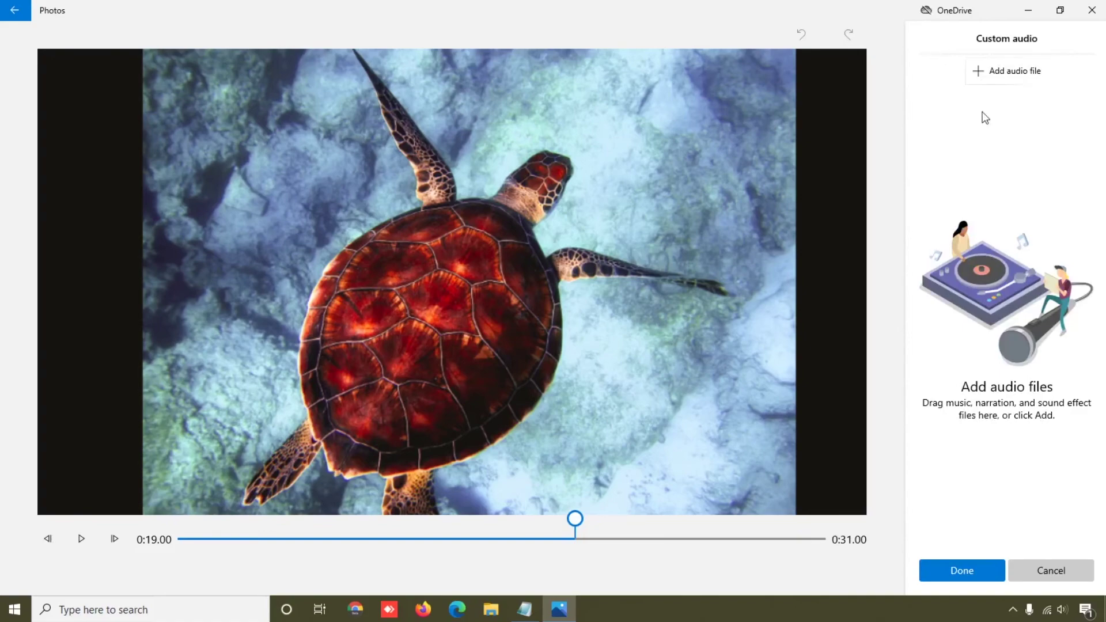
left_click(1010, 77)
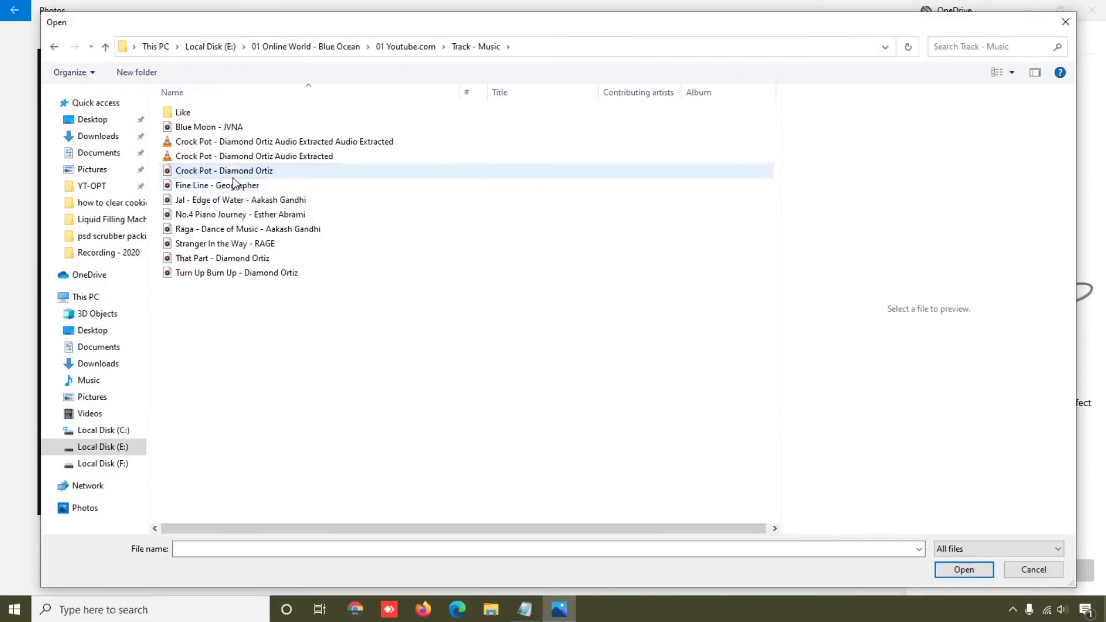
left_click(233, 177)
left_click(198, 126)
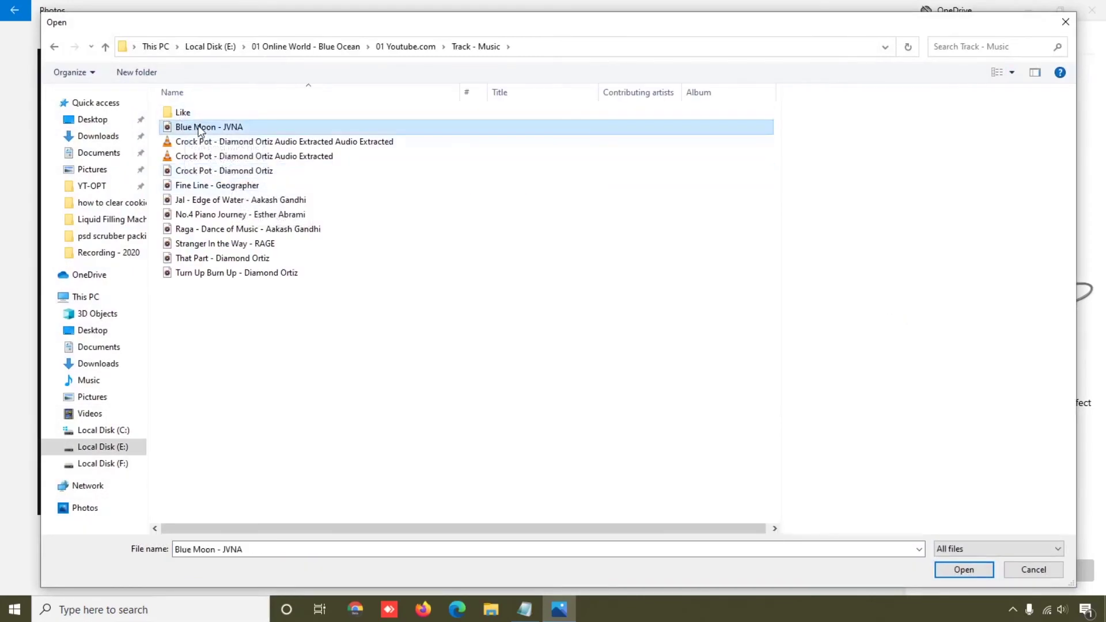
left_click(976, 568)
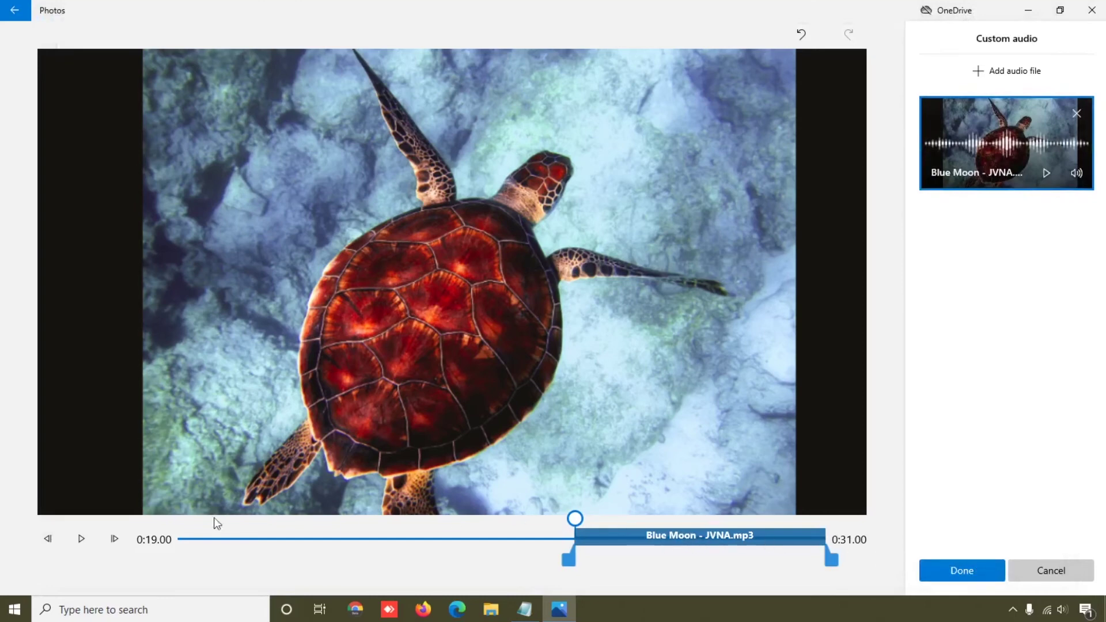
- Play the slideshow with the custom audio, trim the audio's start to slightly after the turtle photo begins, and apply the change
left_click(82, 540)
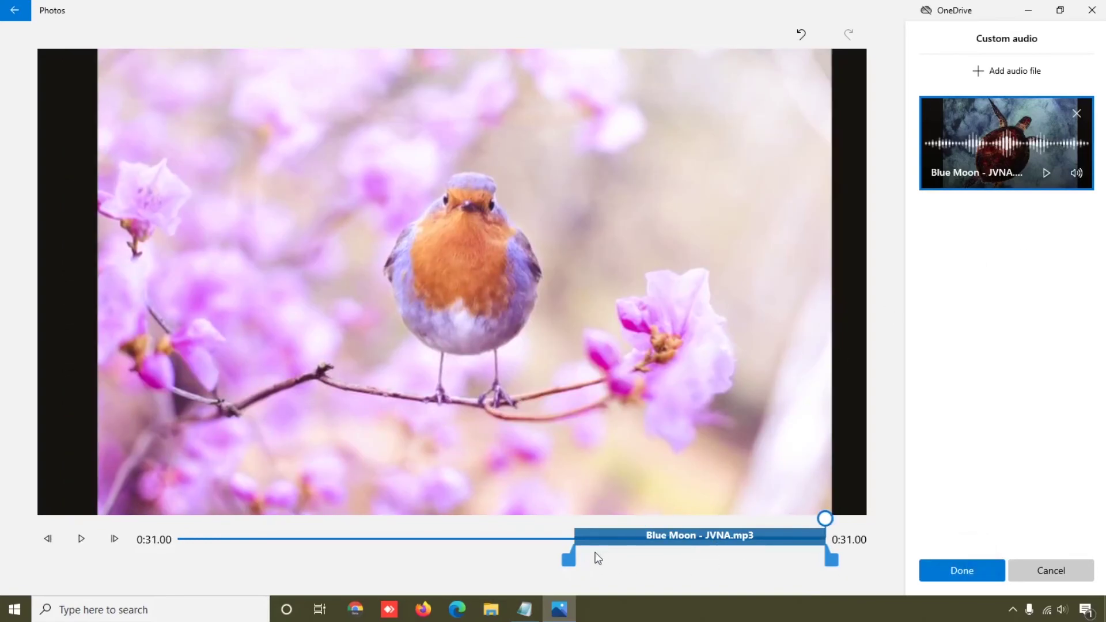
left_click_drag(569, 558, 494, 572)
left_click_drag(368, 569, 579, 560)
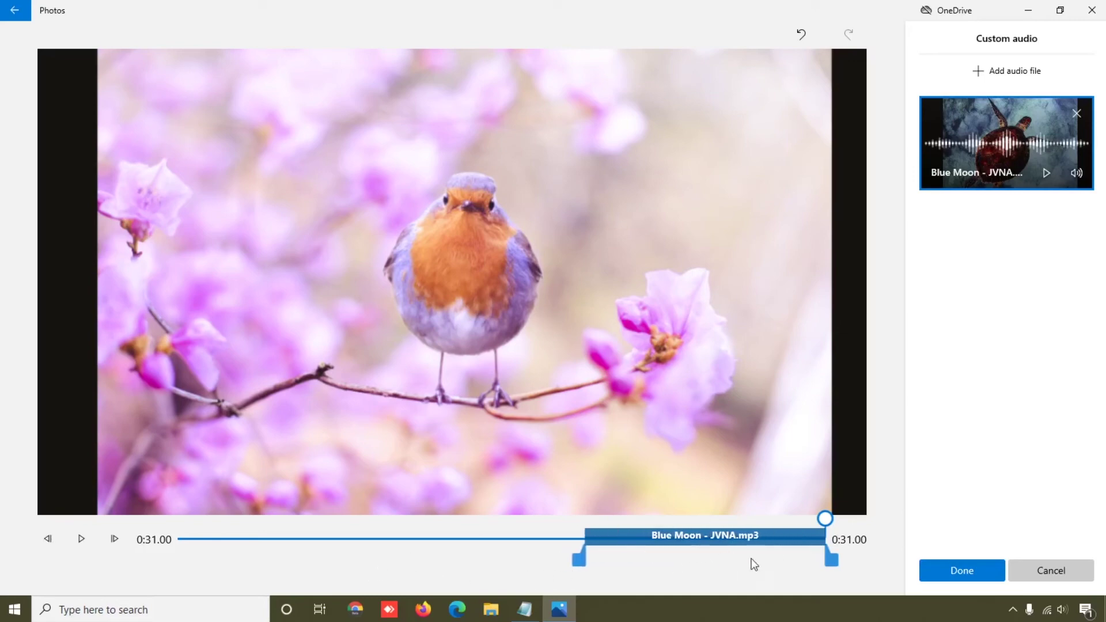
left_click(972, 571)
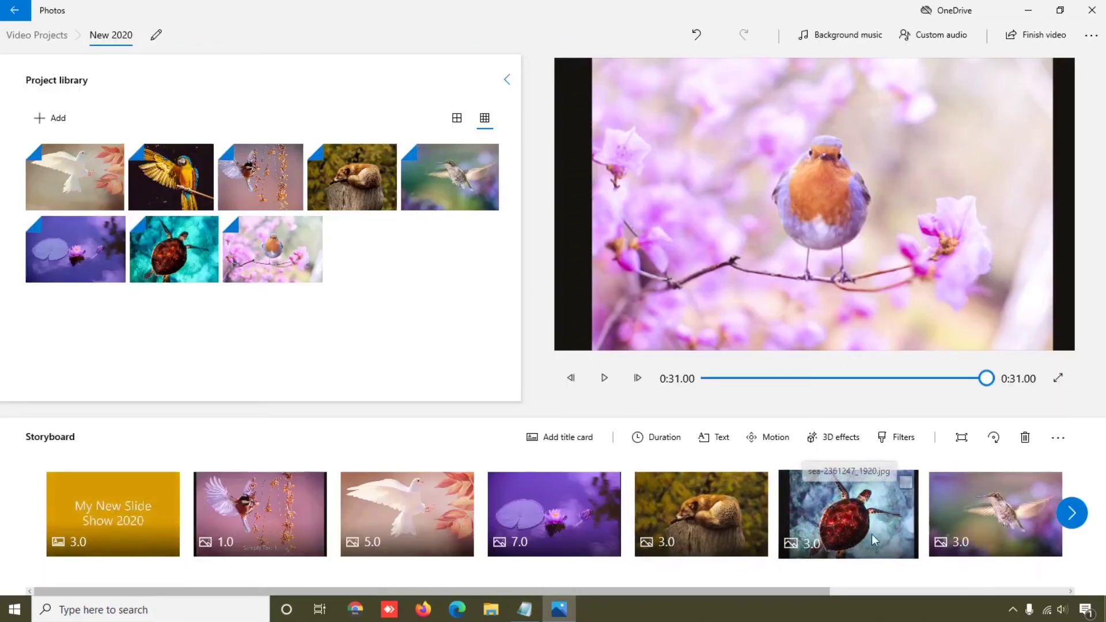
- Play the whole slideshow from the title card to review all edits and audio
left_click(101, 504)
left_click(592, 390)
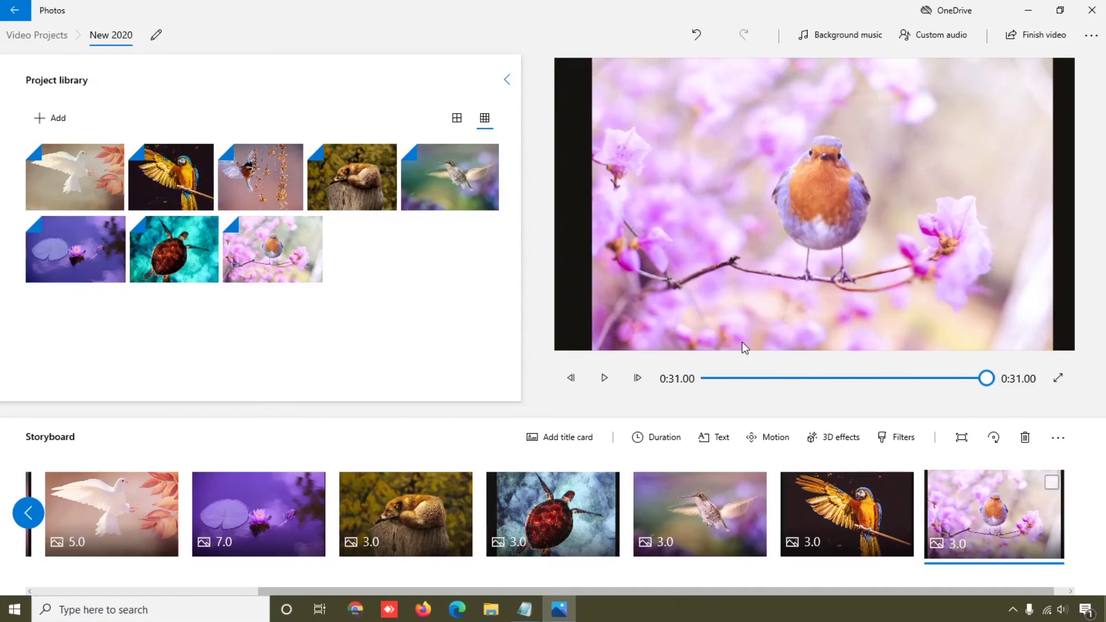
- Export the finished video at High 1080p quality to the Desktop with the file name New 2020
left_click(1031, 37)
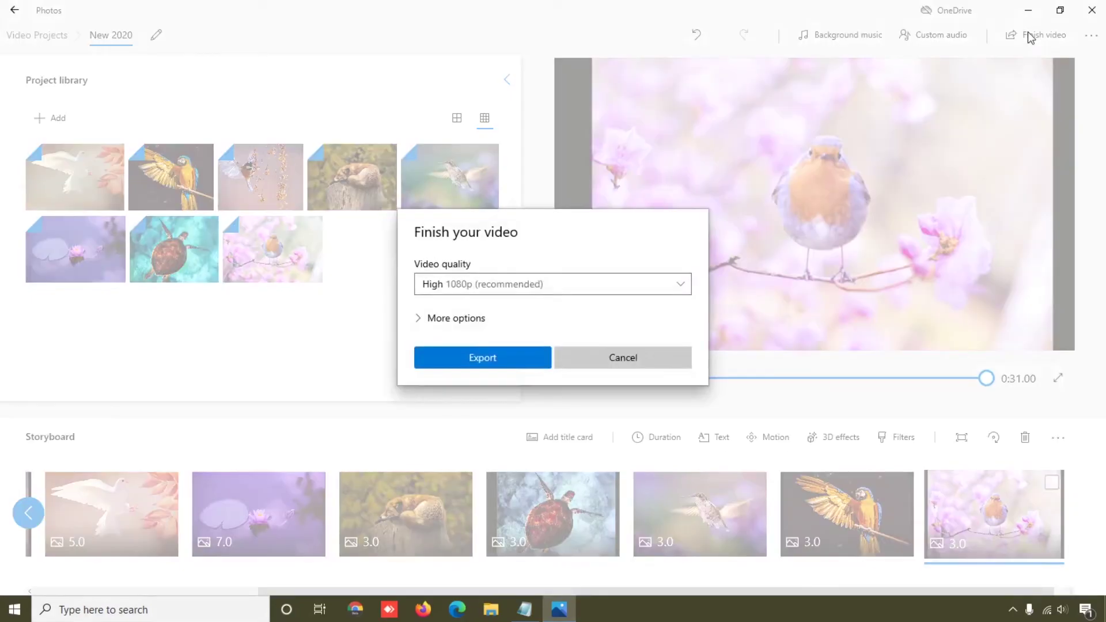
left_click(506, 359)
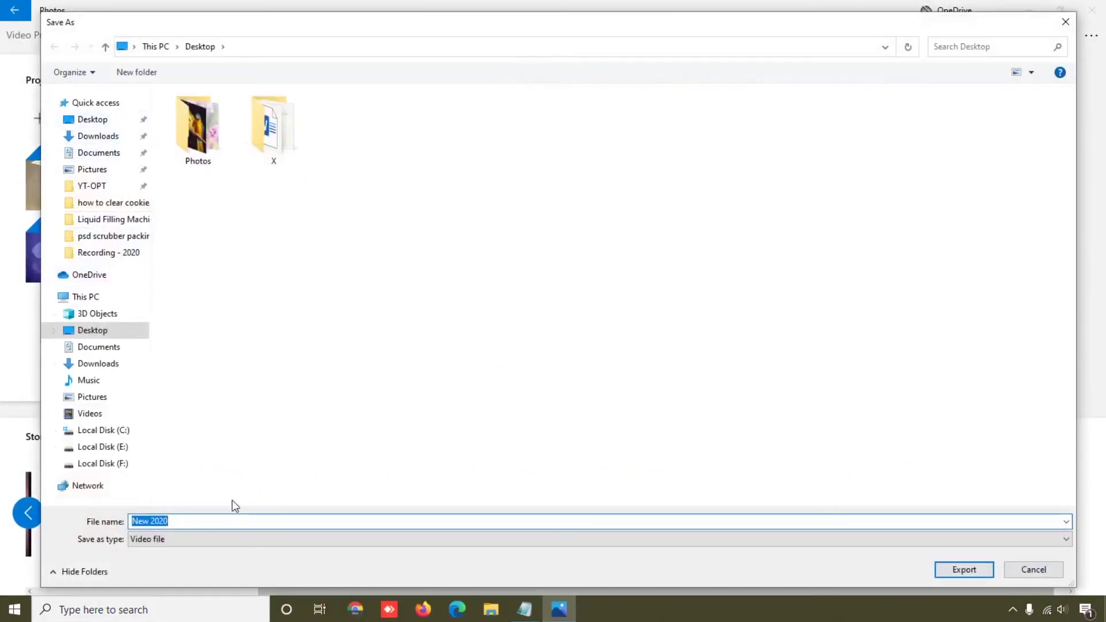
left_click(960, 571)
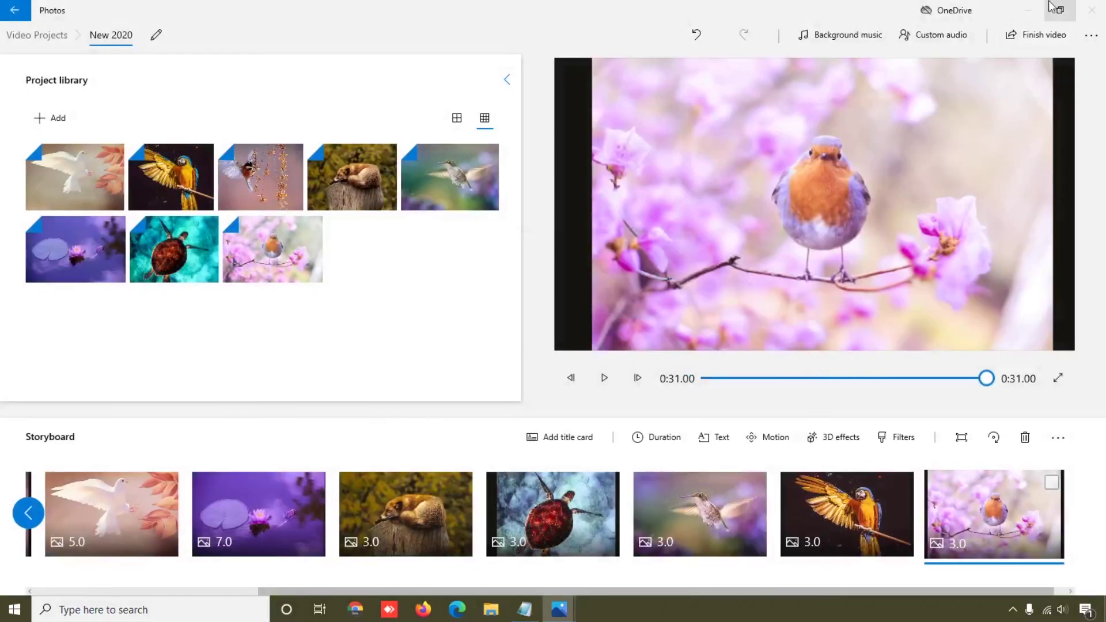
- Minimize the project window and watch the exported New 2020 video in full screen
left_click(1041, 12)
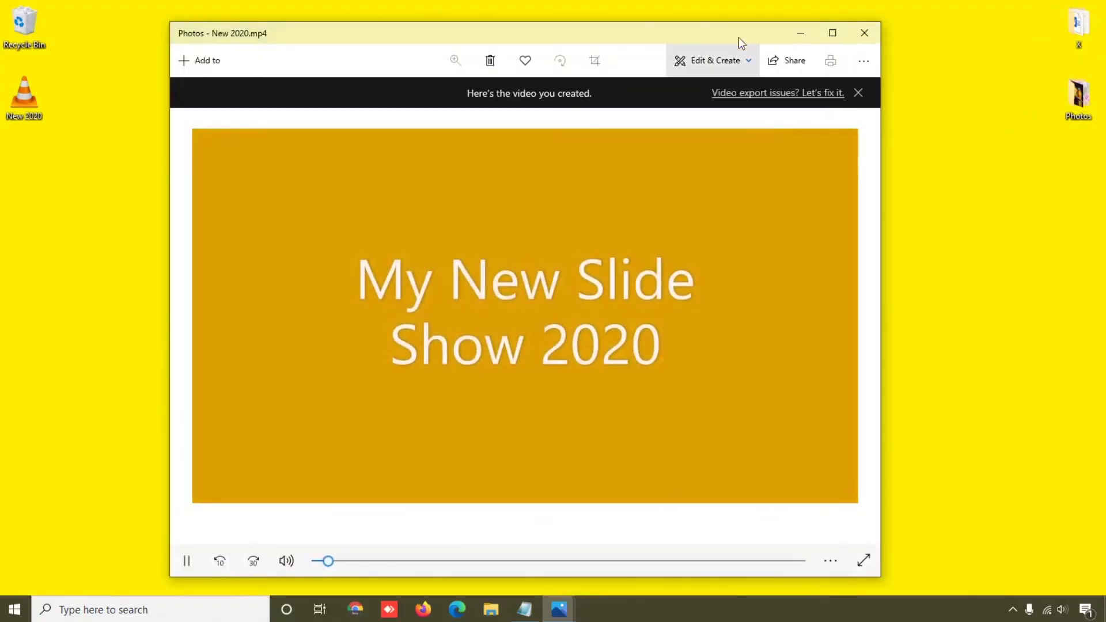
left_click_drag(744, 22, 833, 7)
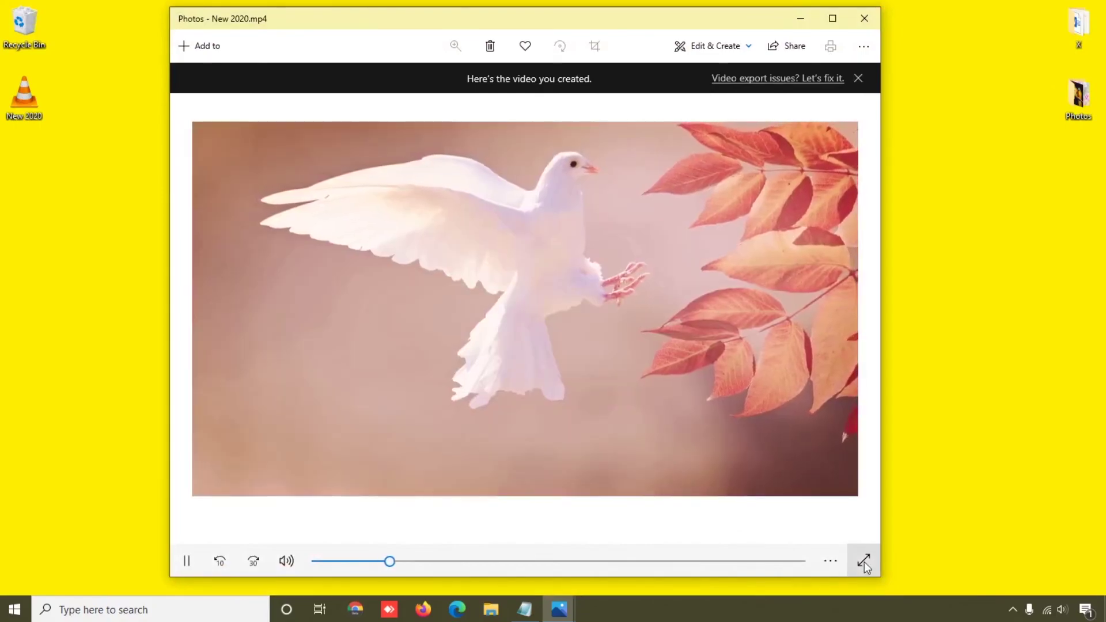
left_click(864, 560)
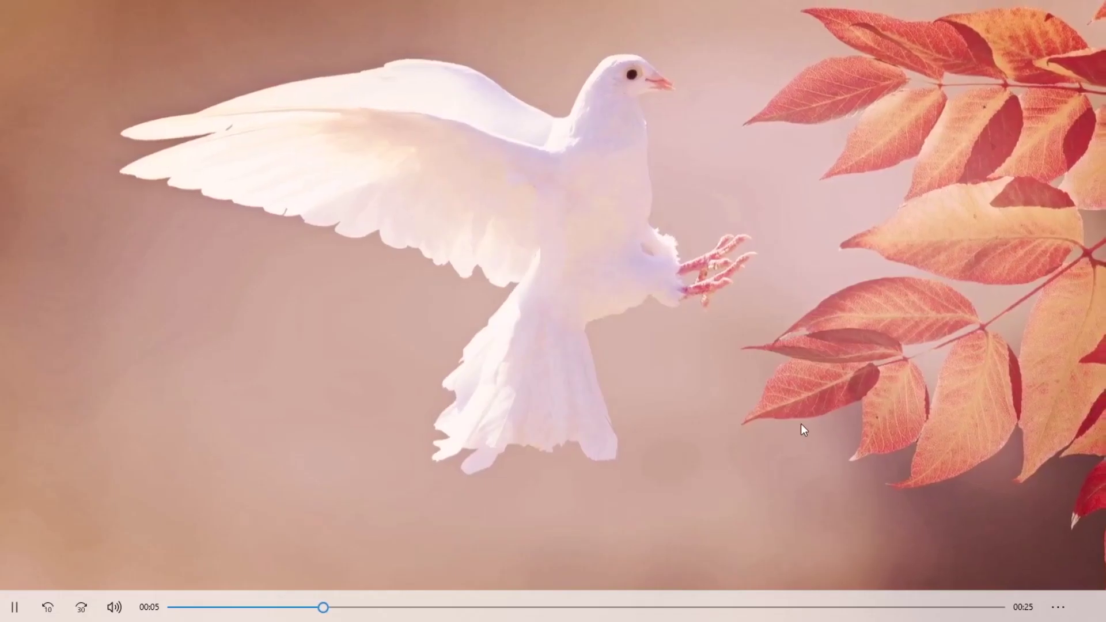